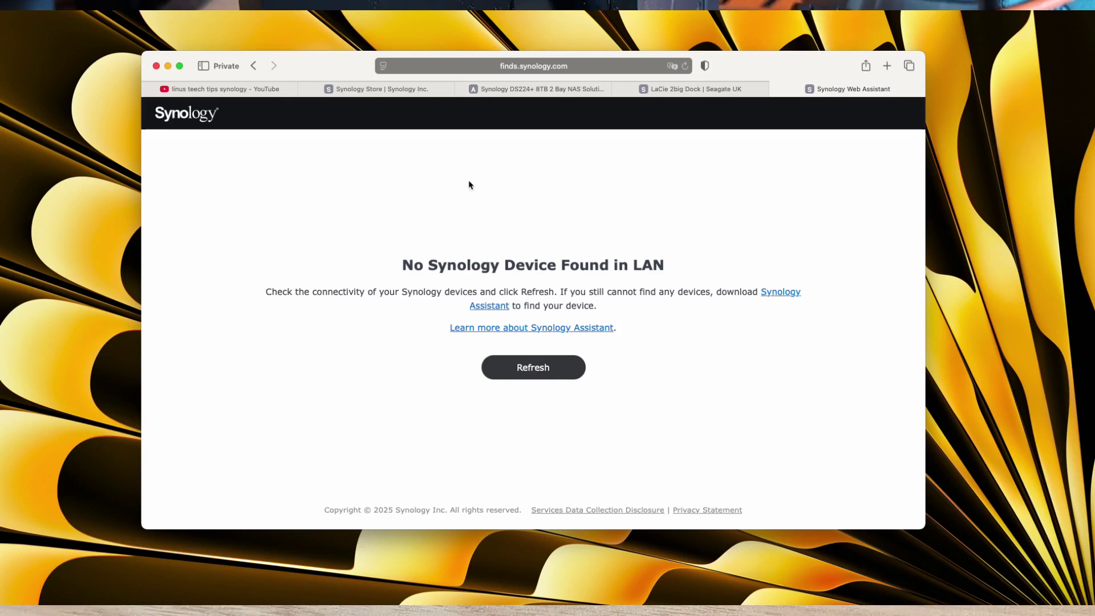
- Rescan for Synology devices three times, then close the LaCie and DS224+ product tabs
click(540, 369)
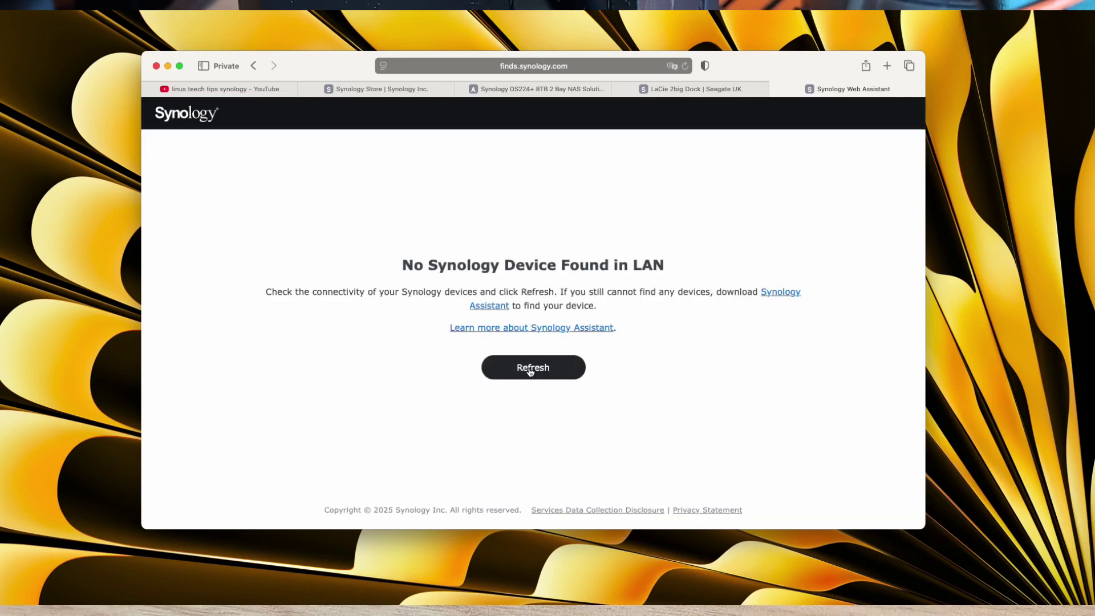
click(530, 370)
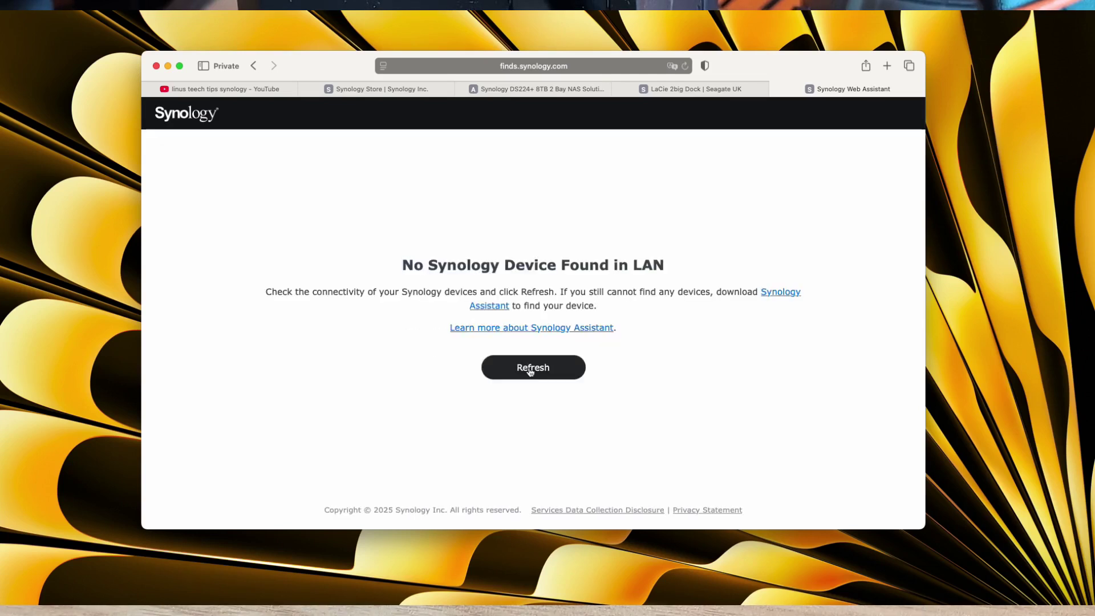
click(530, 370)
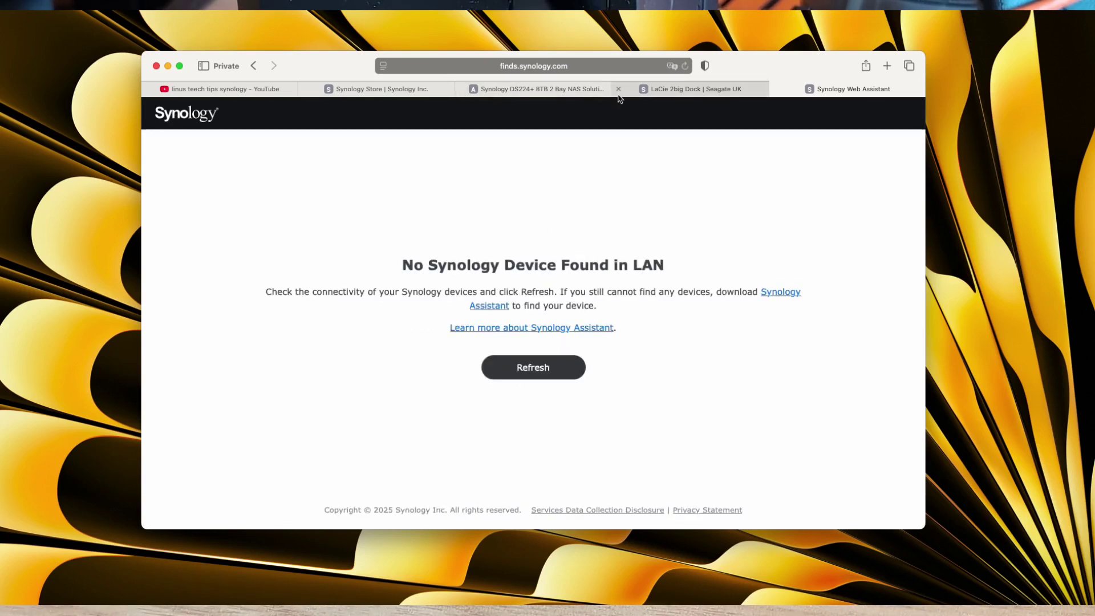
click(618, 89)
click(540, 90)
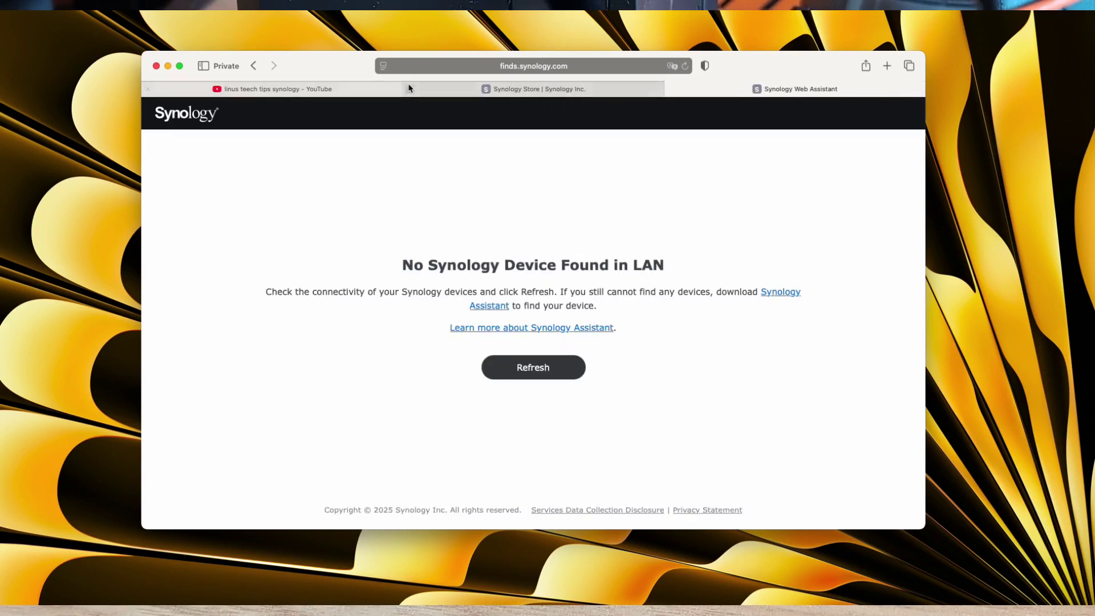
- Close the other tabs, allow Brave local network access, and retry the search in Safari
key(super+alt+w)
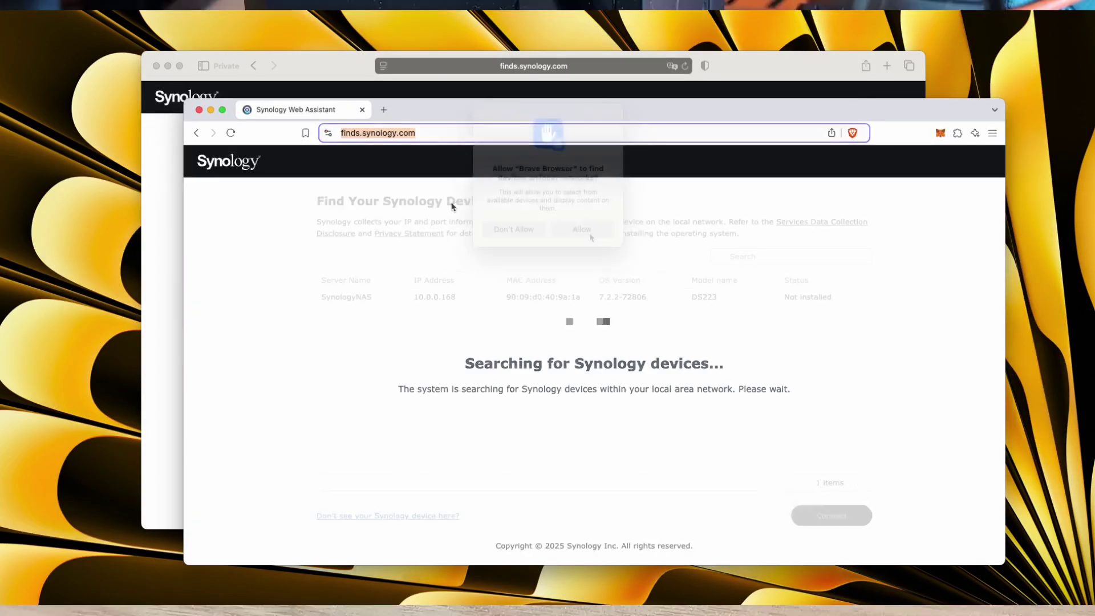
click(590, 235)
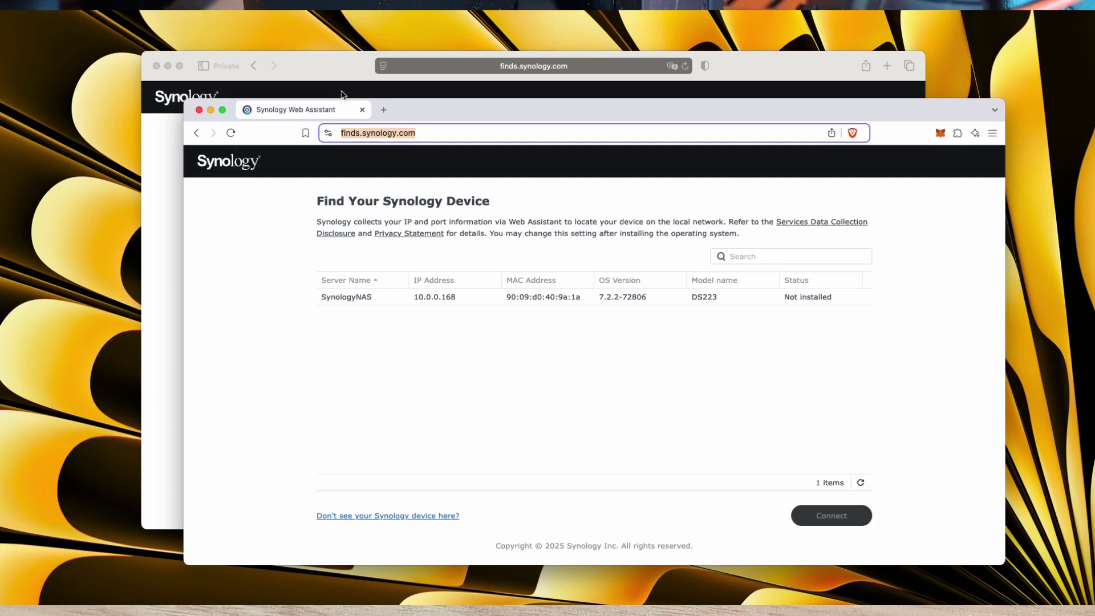
click(340, 92)
click(562, 358)
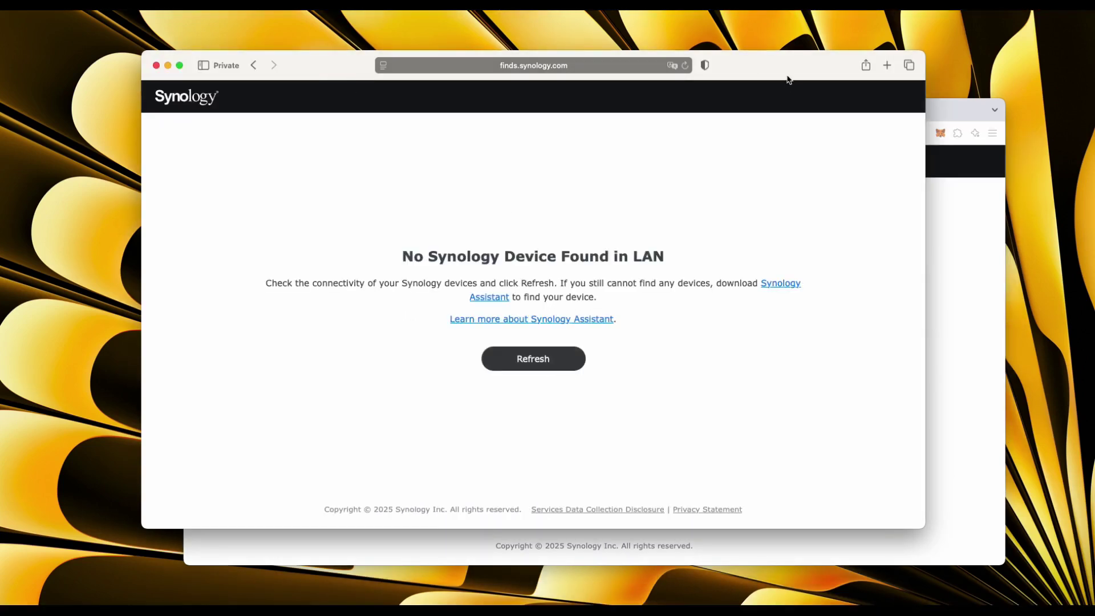
drag(789, 75, 704, 47)
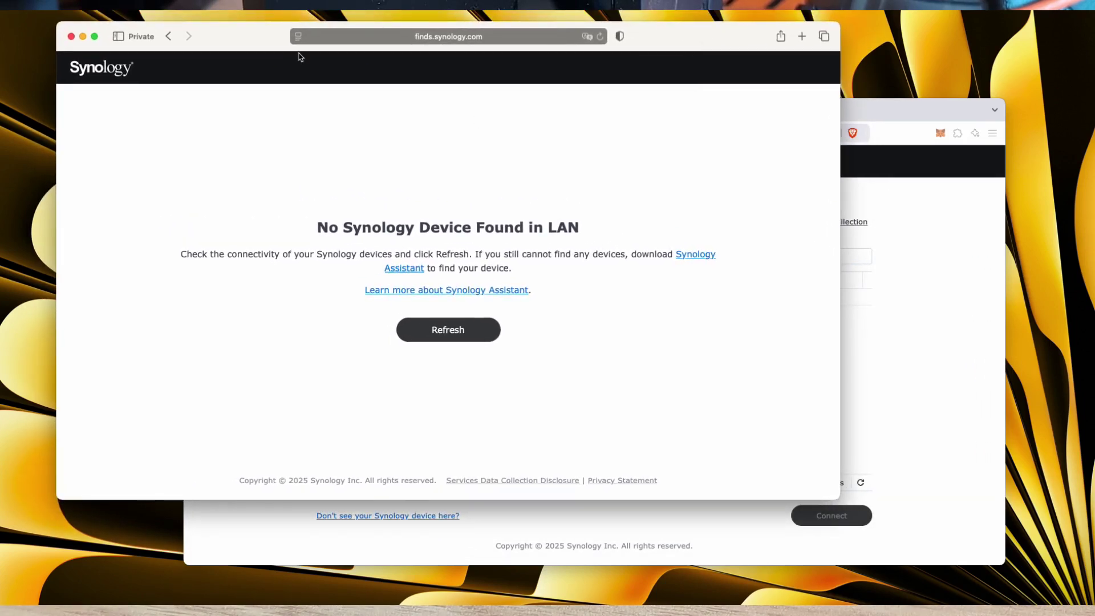
- Select the SynologyNAS DS223 at 10.0.0.168 in Brave's Web Assistant device list
click(869, 109)
drag(869, 108, 868, 72)
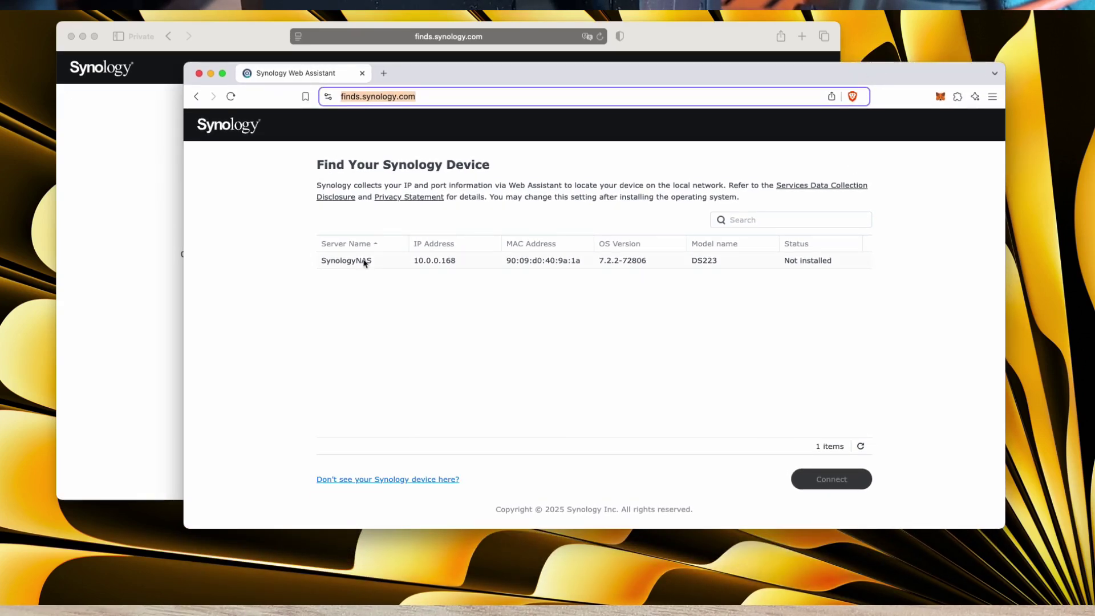
click(366, 262)
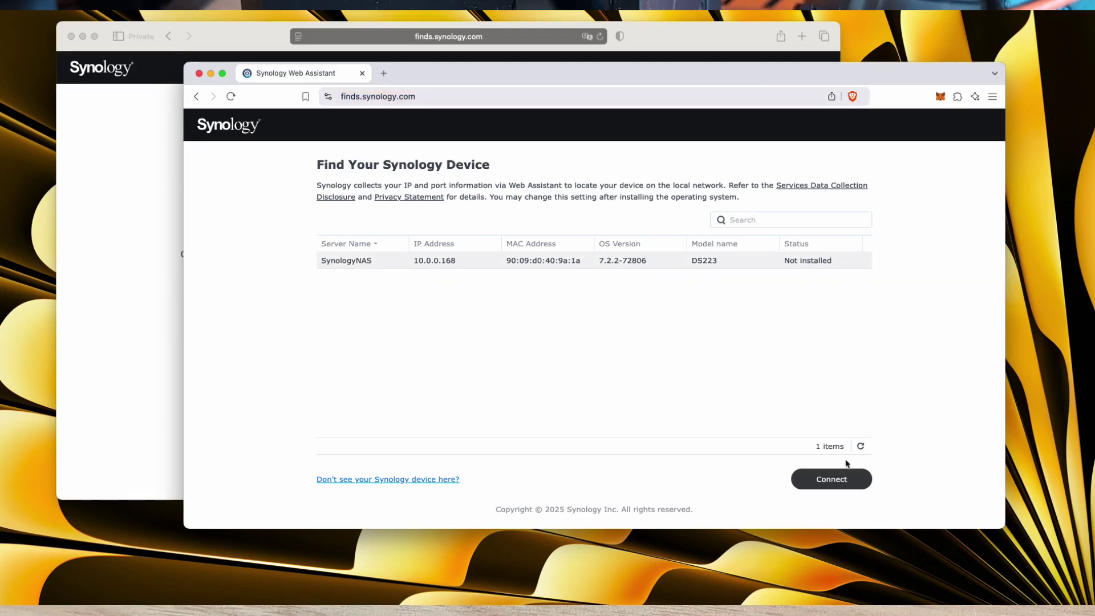
- Connect to the SynologyNAS, read through and accept the Synology EULA, and continue
click(830, 479)
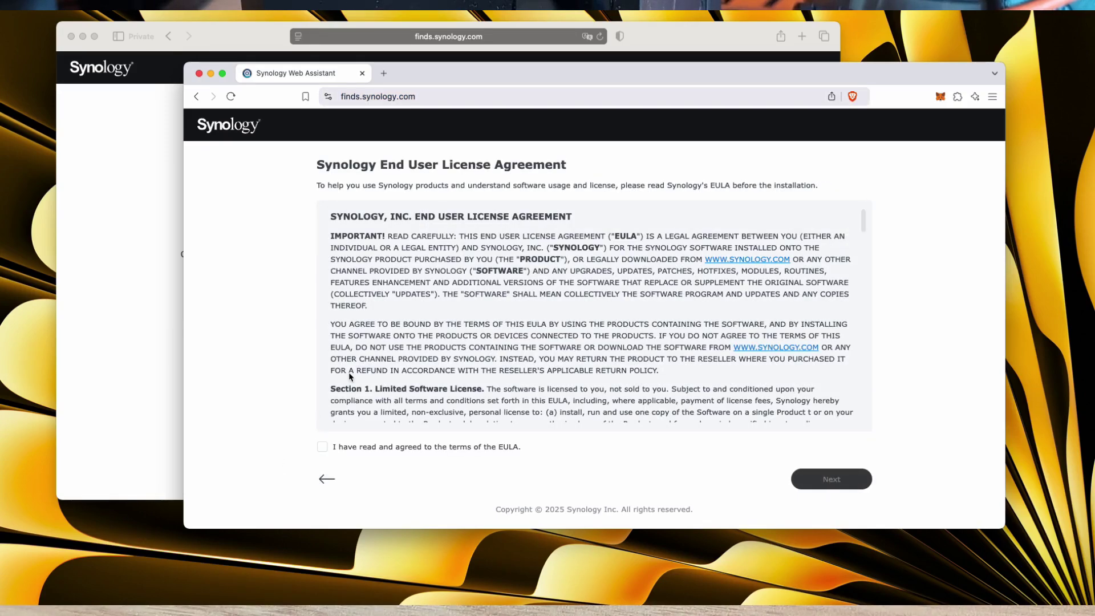
scroll(350, 376, down, 10)
scroll(350, 376, down, 5)
scroll(351, 377, up, 15)
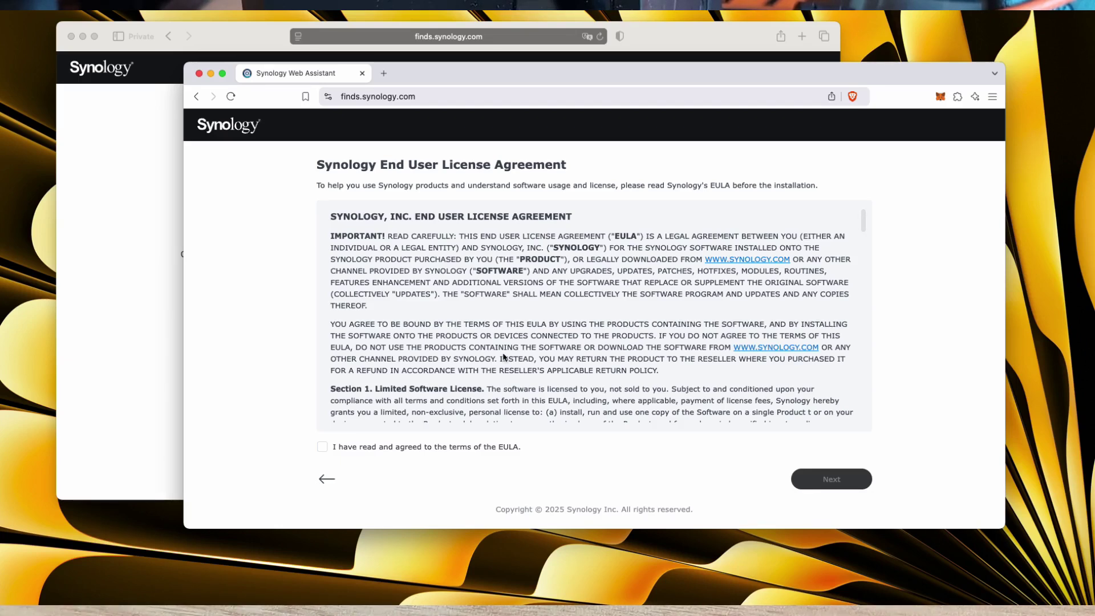
scroll(504, 357, down, 15)
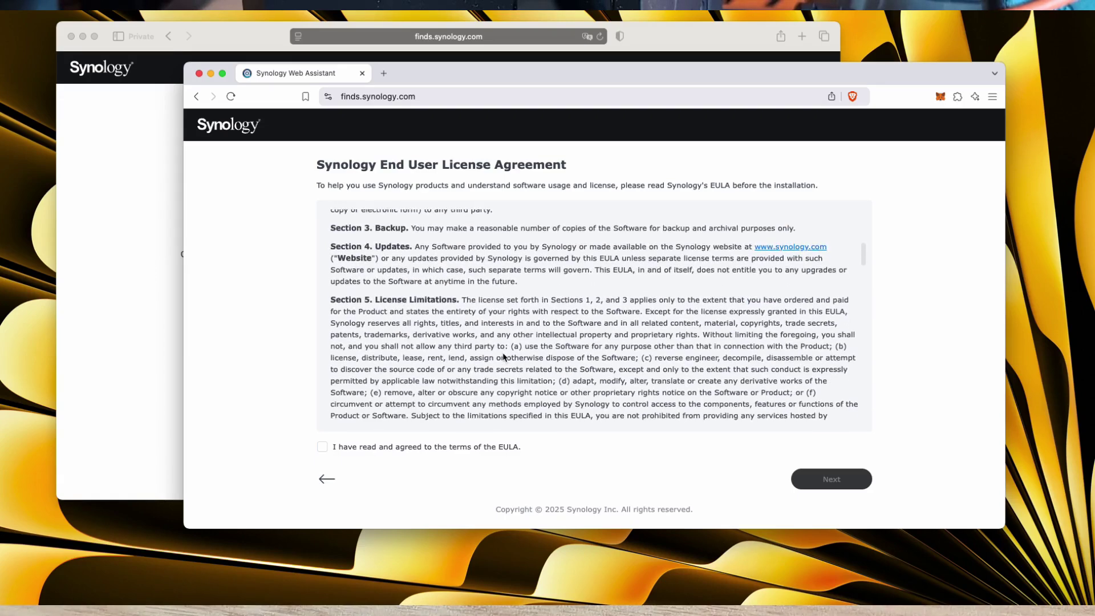
scroll(502, 348, down, 15)
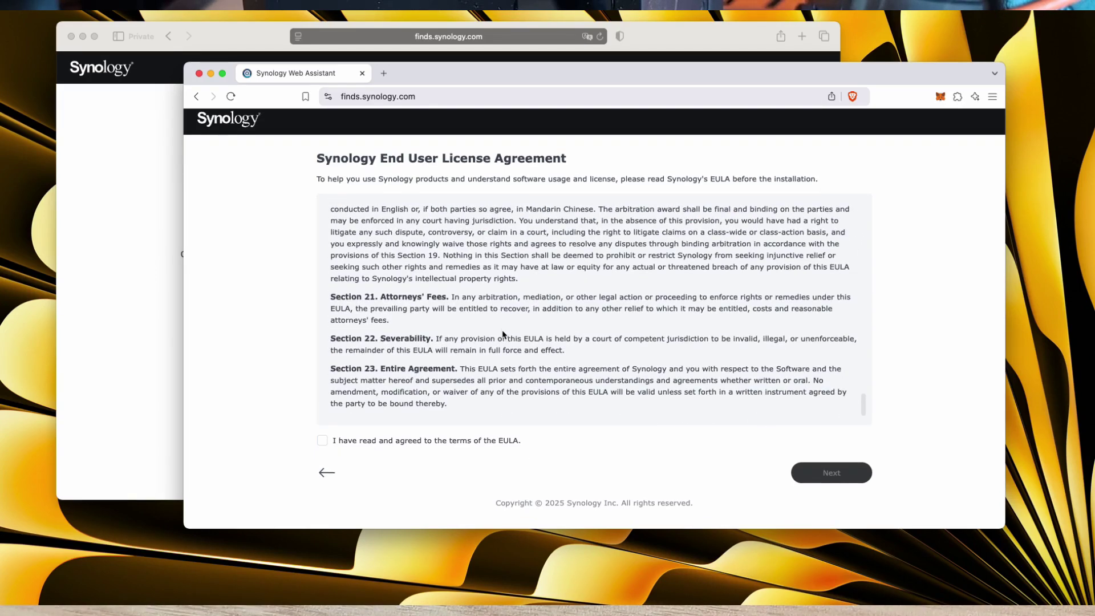
click(323, 449)
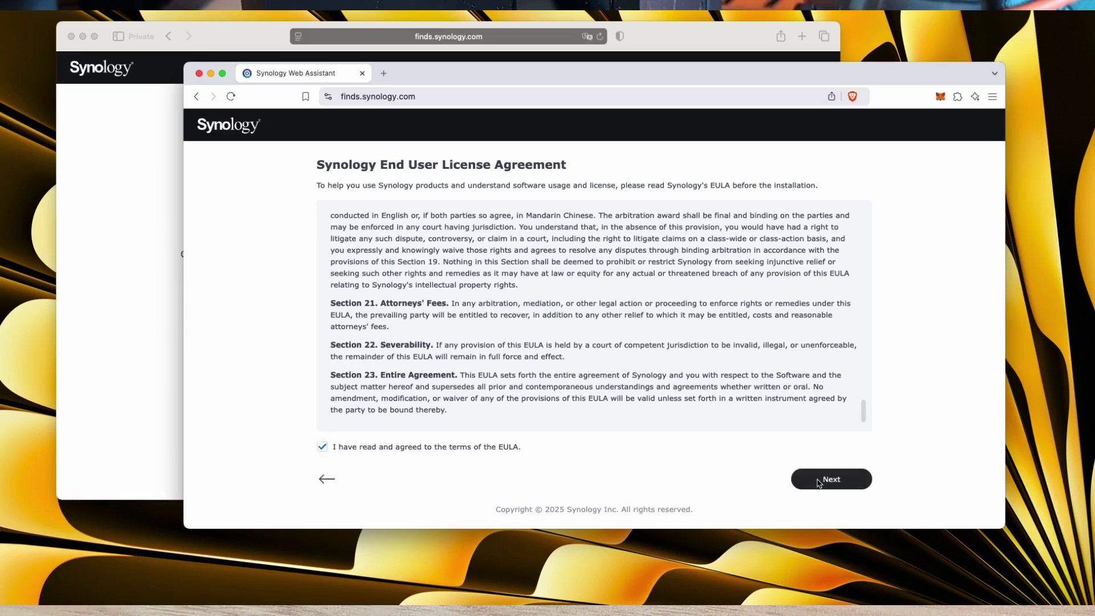
click(819, 481)
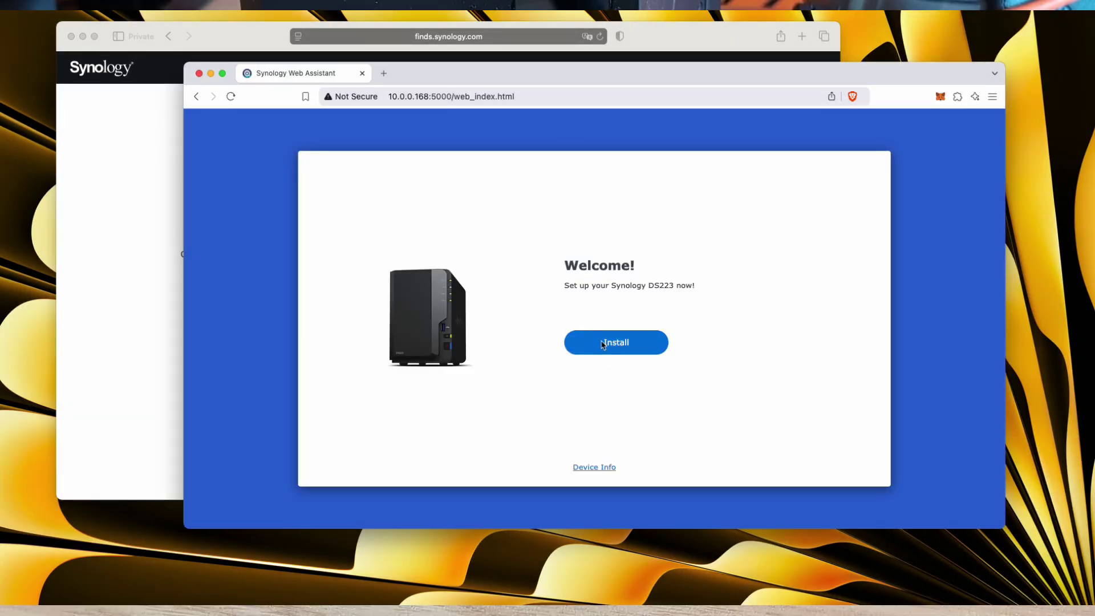
- Install DSM with automatic download, confirming the wipe of drives 1 and 2 with model DS223
click(606, 341)
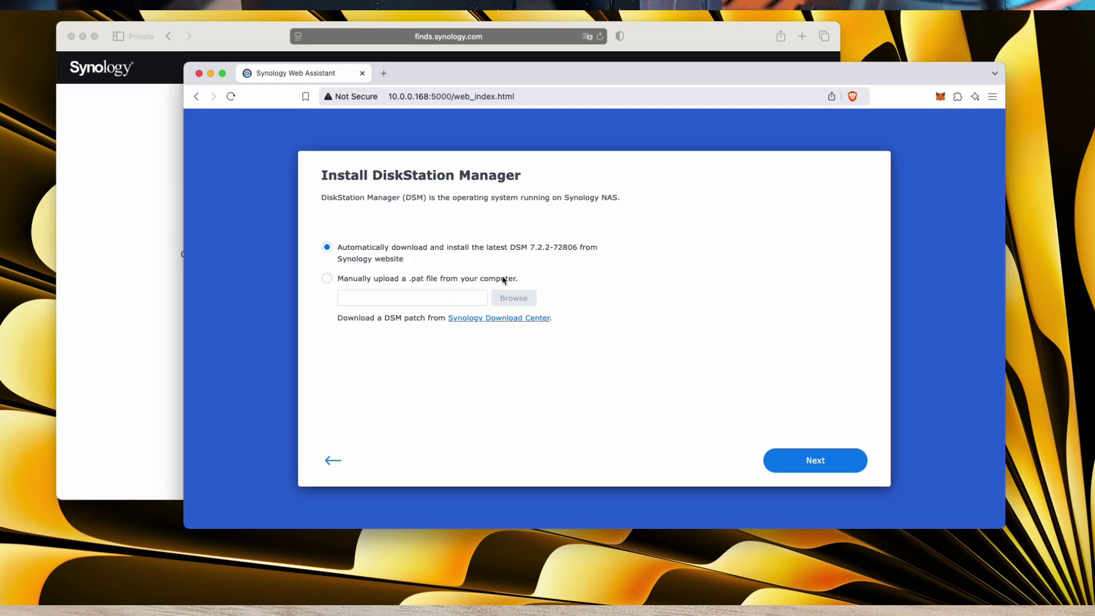
click(798, 459)
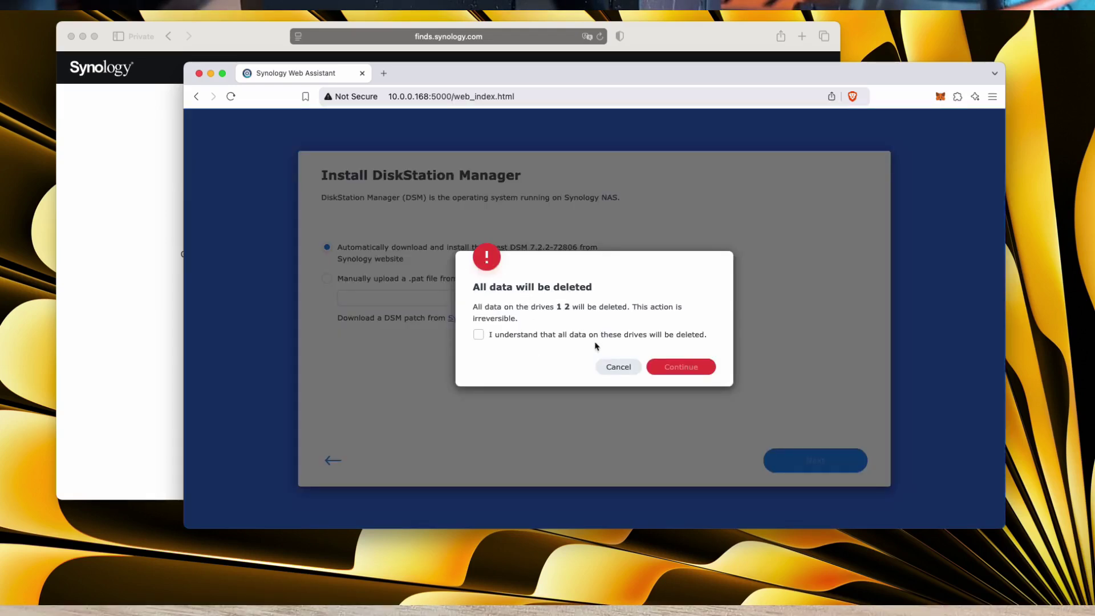
click(479, 334)
click(679, 367)
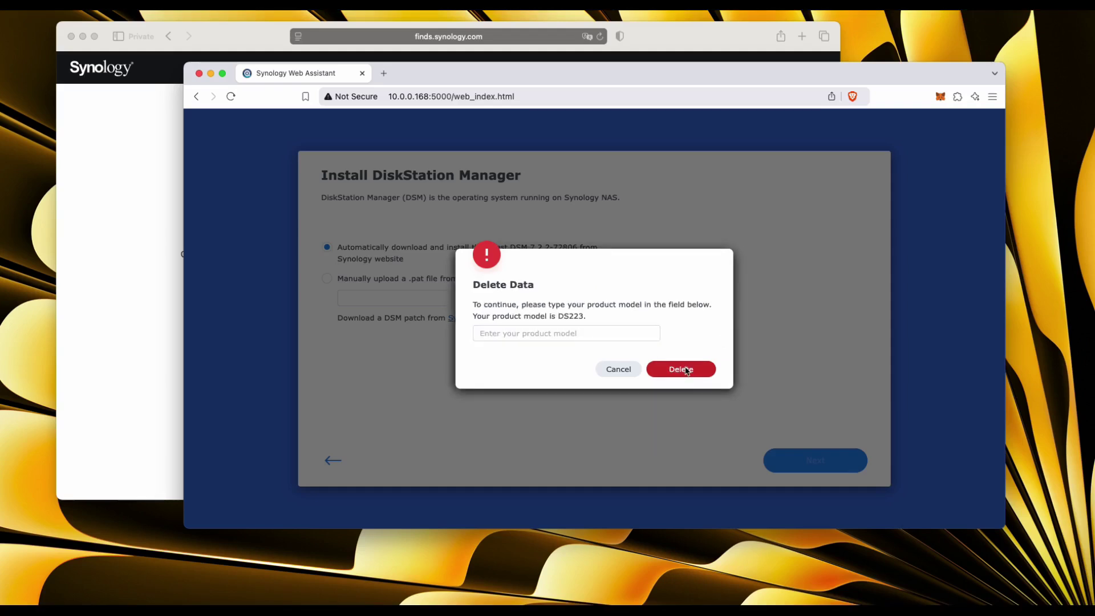
click(594, 336)
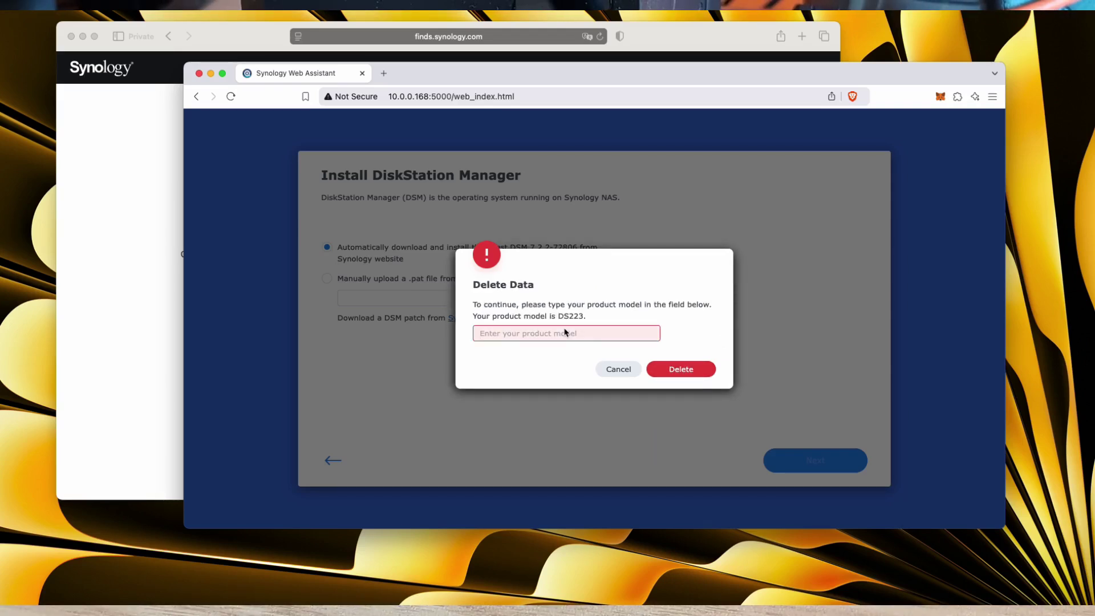
text(DS223)
click(685, 369)
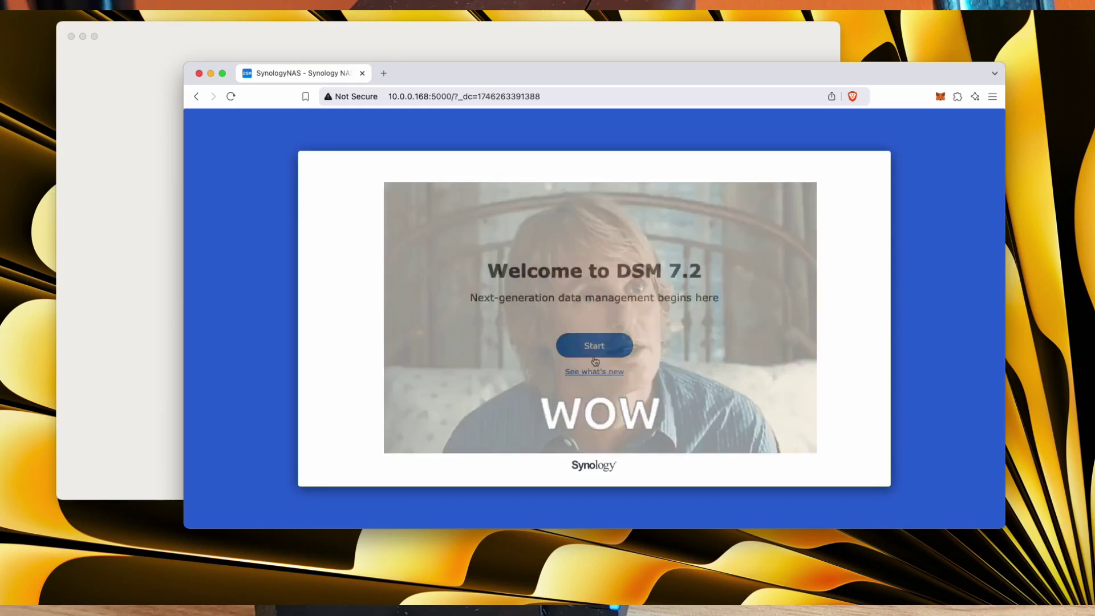
- Name the NAS BorgCube02, create the administrator account, and dismiss the save-password offer
click(590, 348)
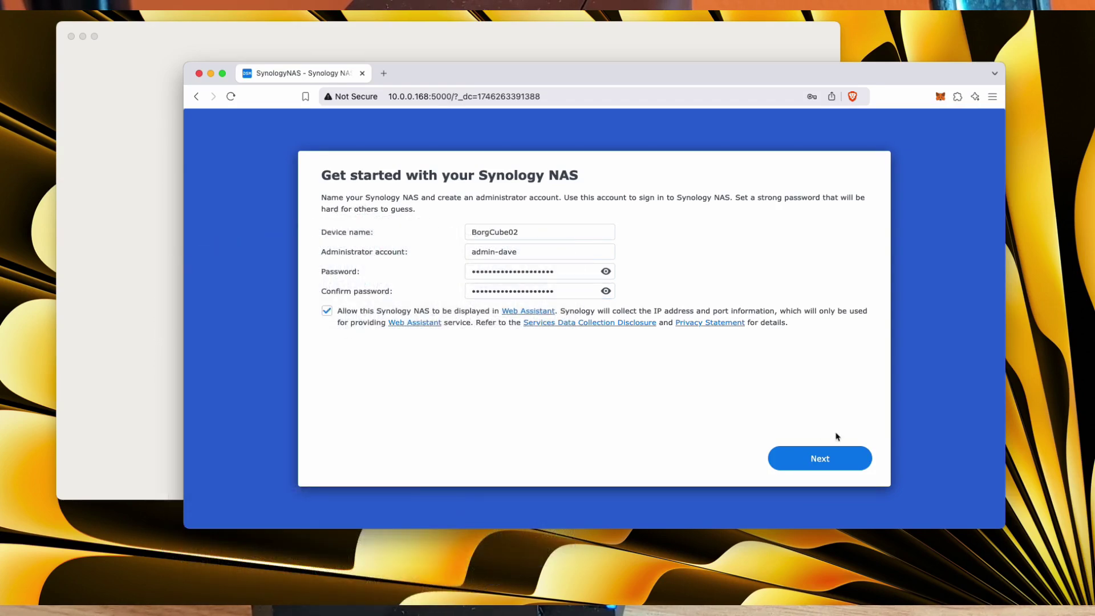
click(836, 460)
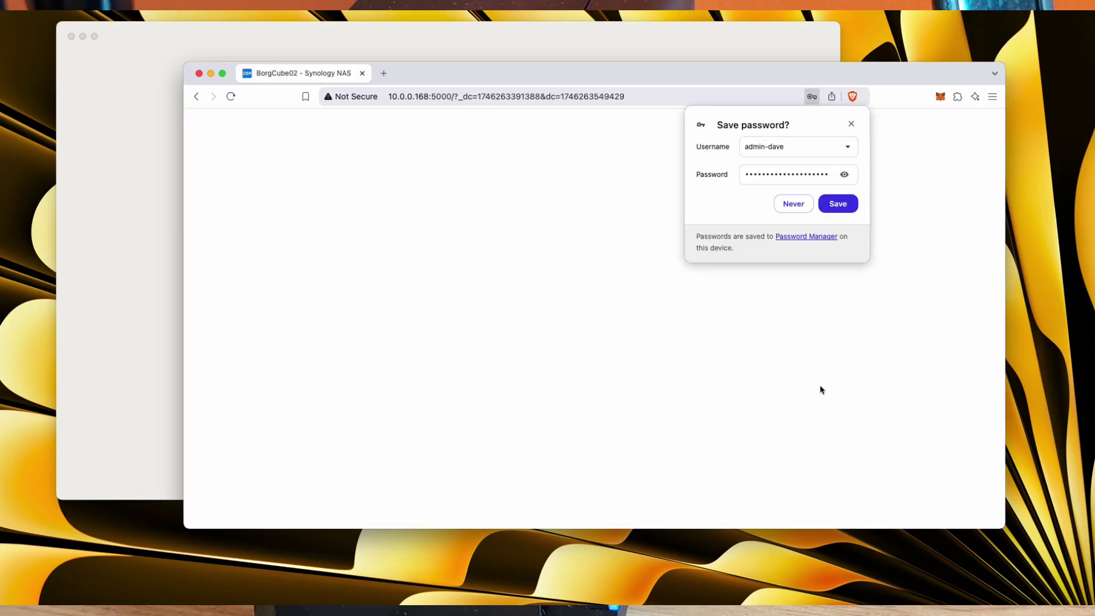
click(851, 123)
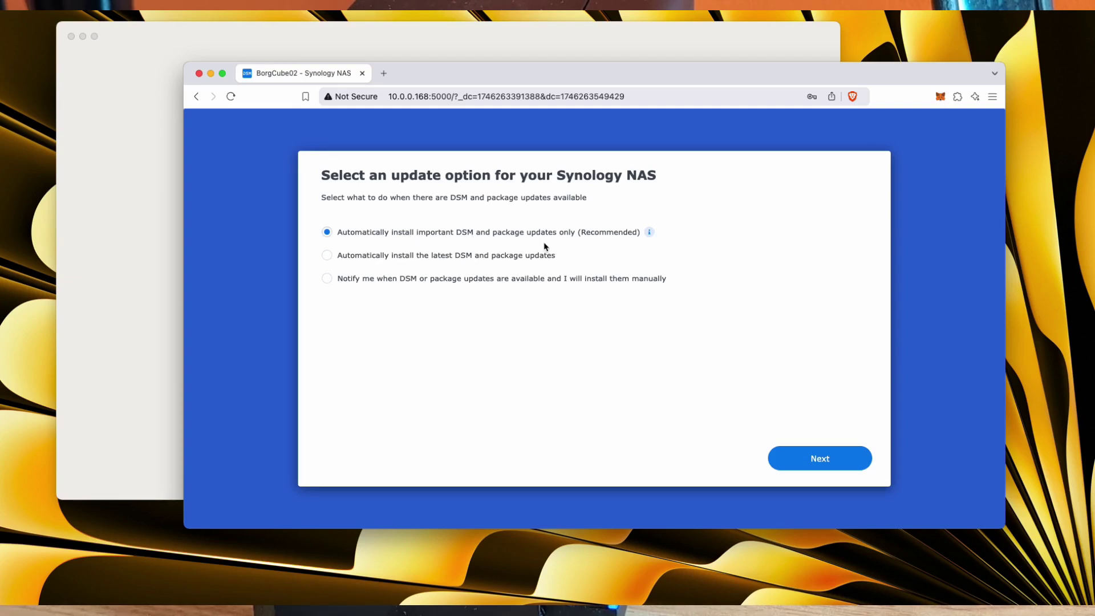
- Keep the recommended important-updates-only install option and continue
mouse_move(646, 239)
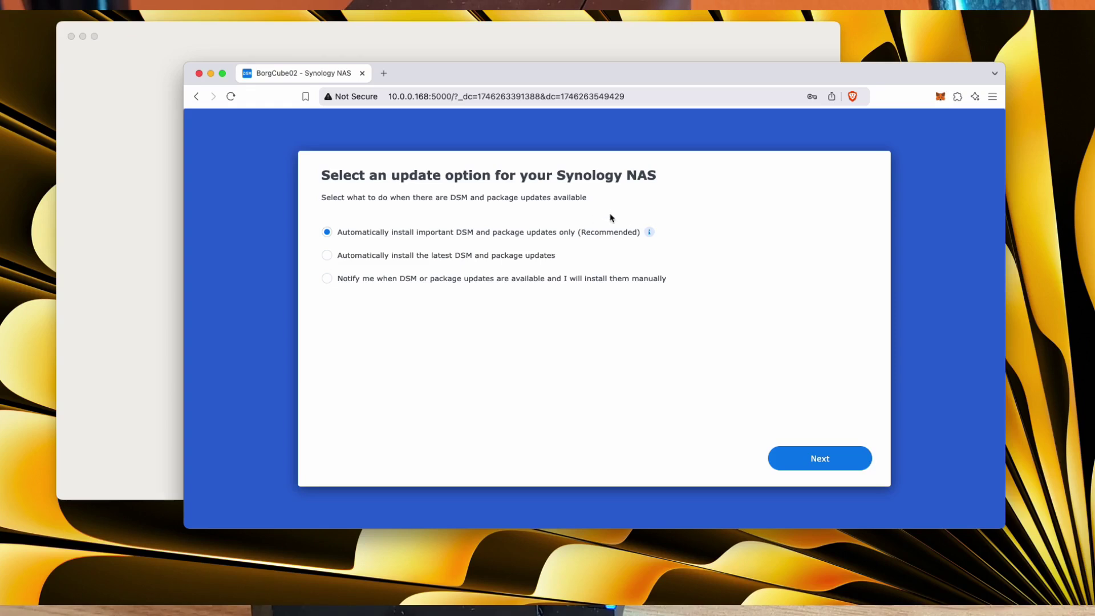
click(822, 459)
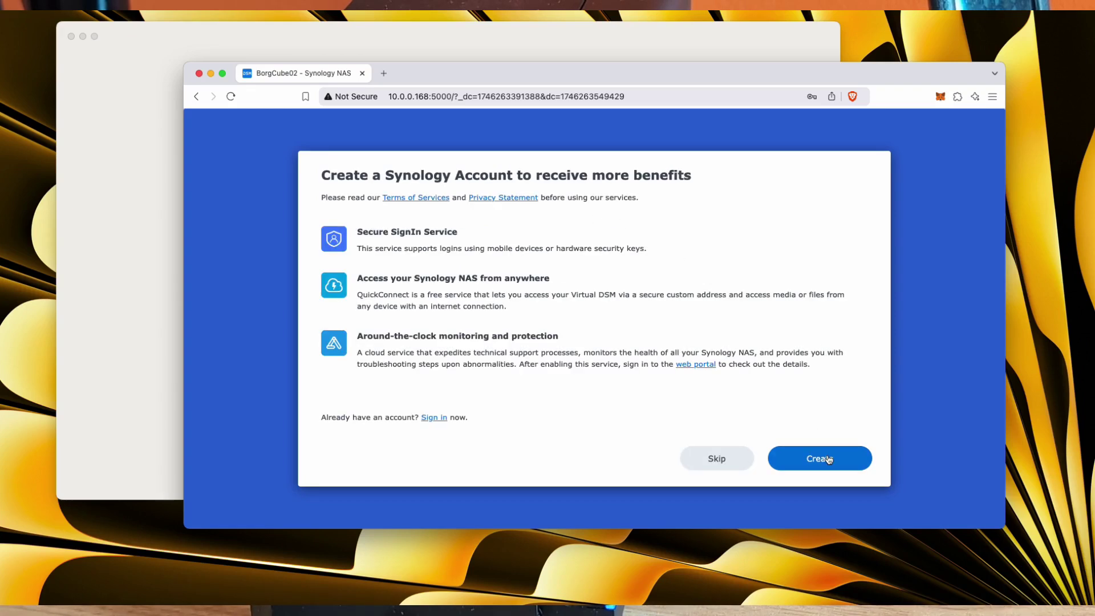
- Sign in with the existing Synology Account and get past the QuickConnect ID page
click(442, 422)
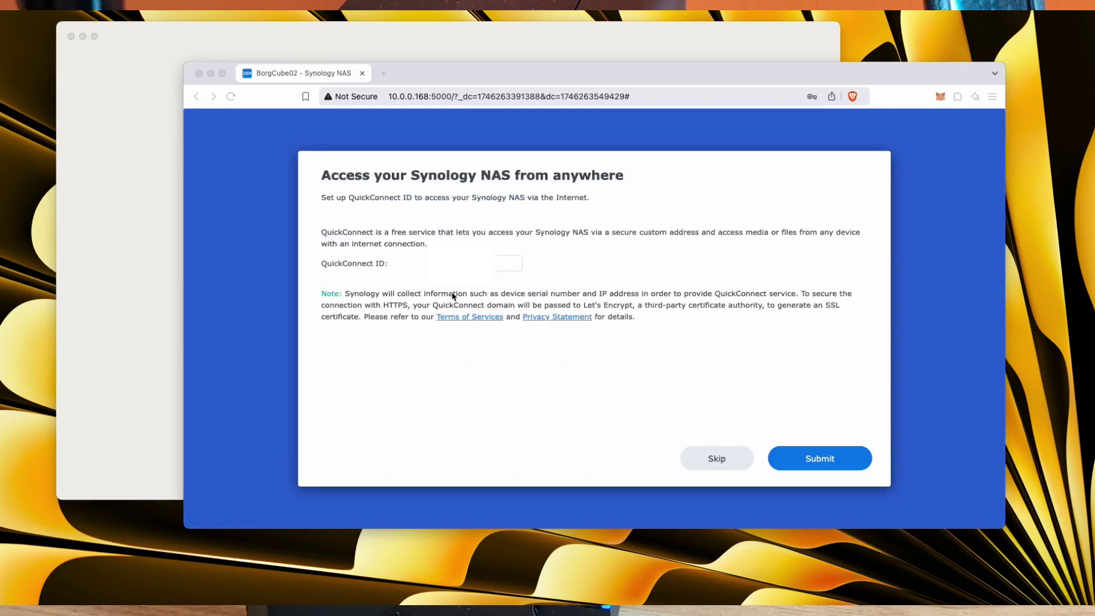
click(508, 265)
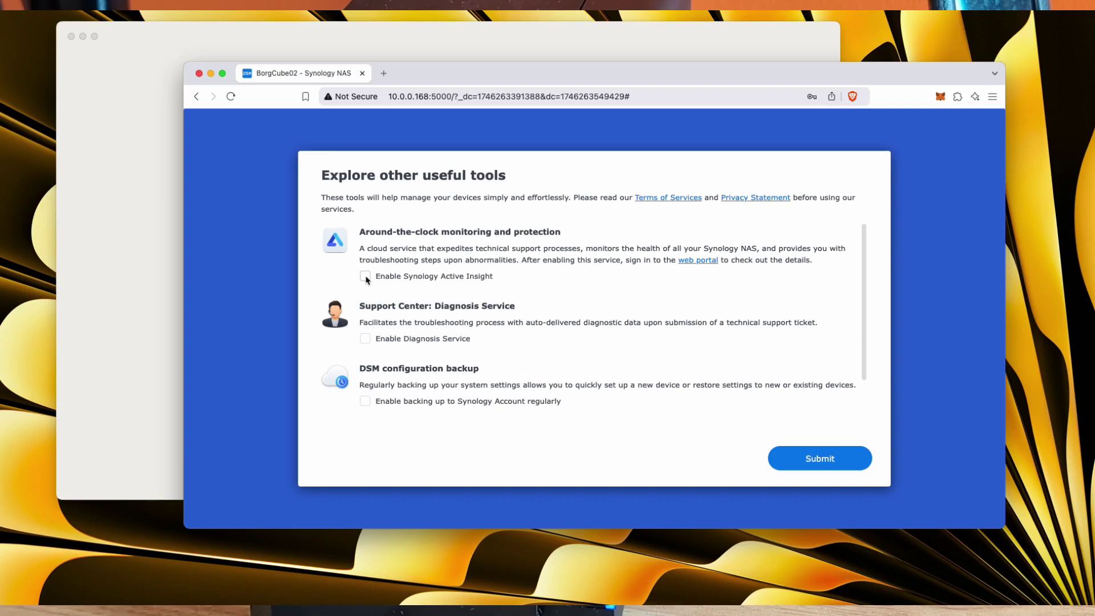
- Enable Active Insight, regular backup to the Synology Account and notifications, then submit
click(365, 278)
scroll(418, 255, down, 1)
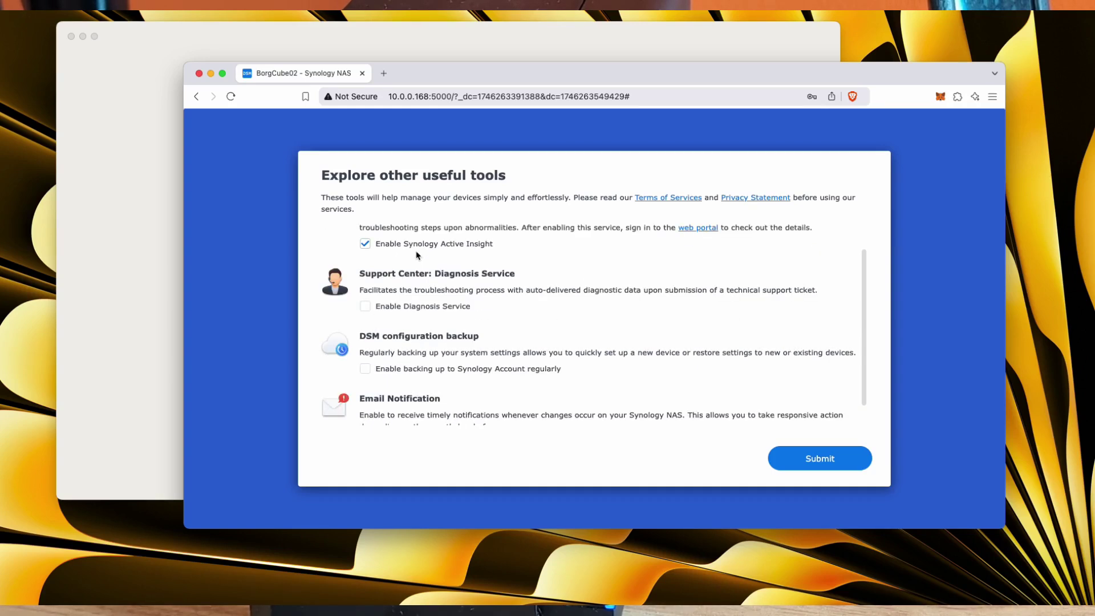
scroll(419, 255, down, 1)
click(365, 343)
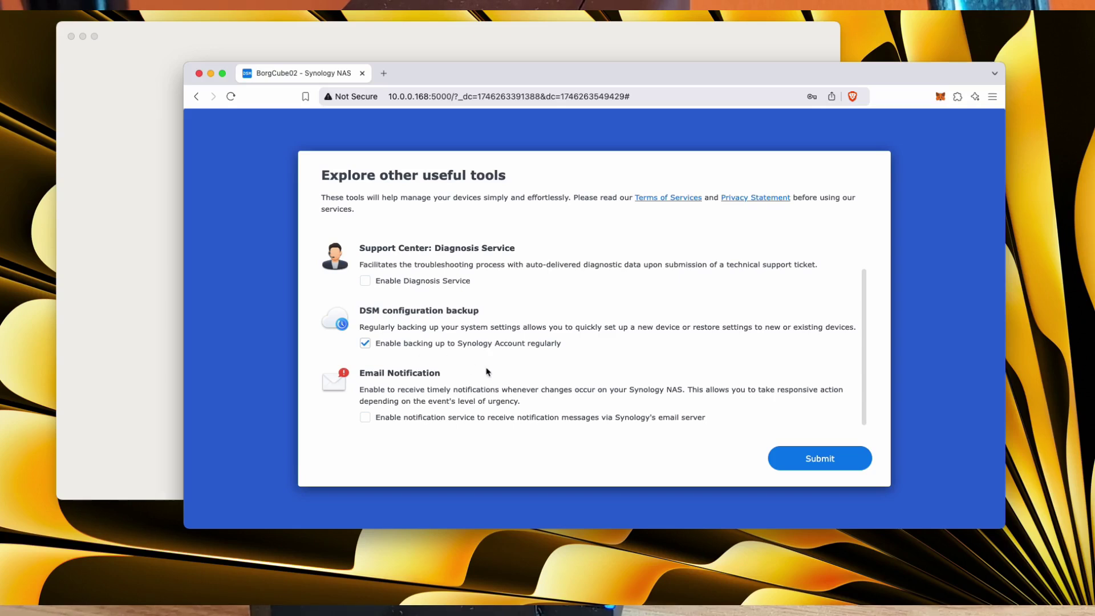
click(365, 417)
scroll(419, 299, up, 2)
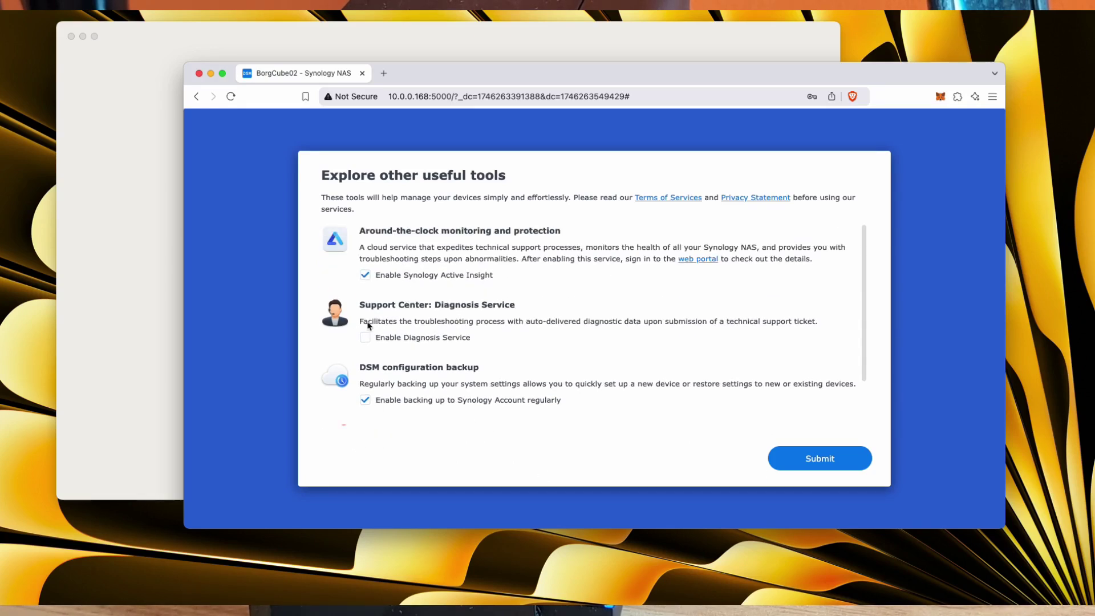
scroll(401, 314, down, 2)
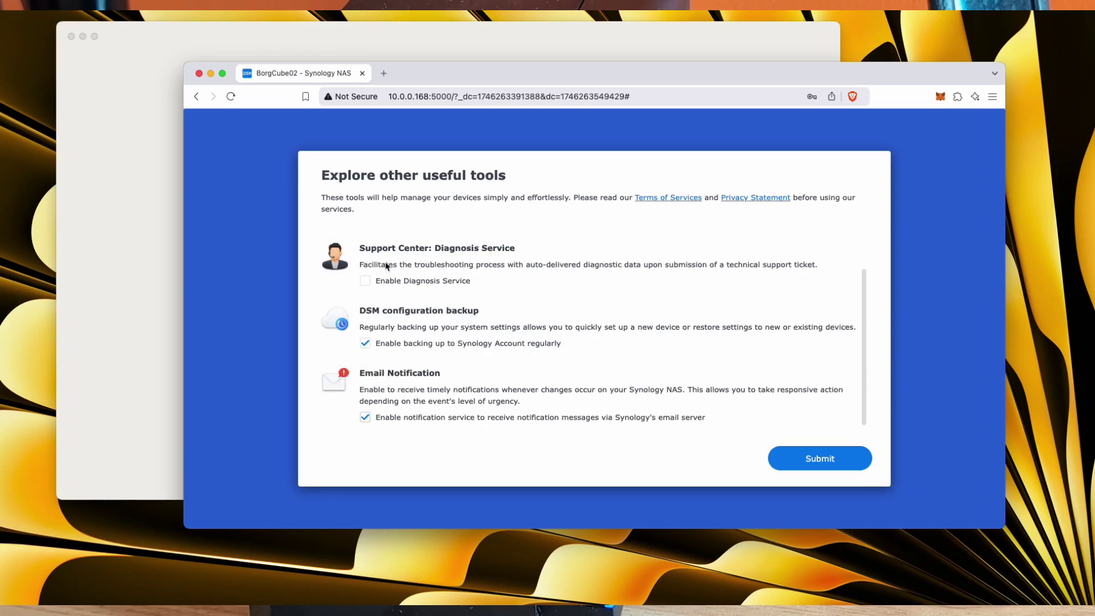
click(830, 466)
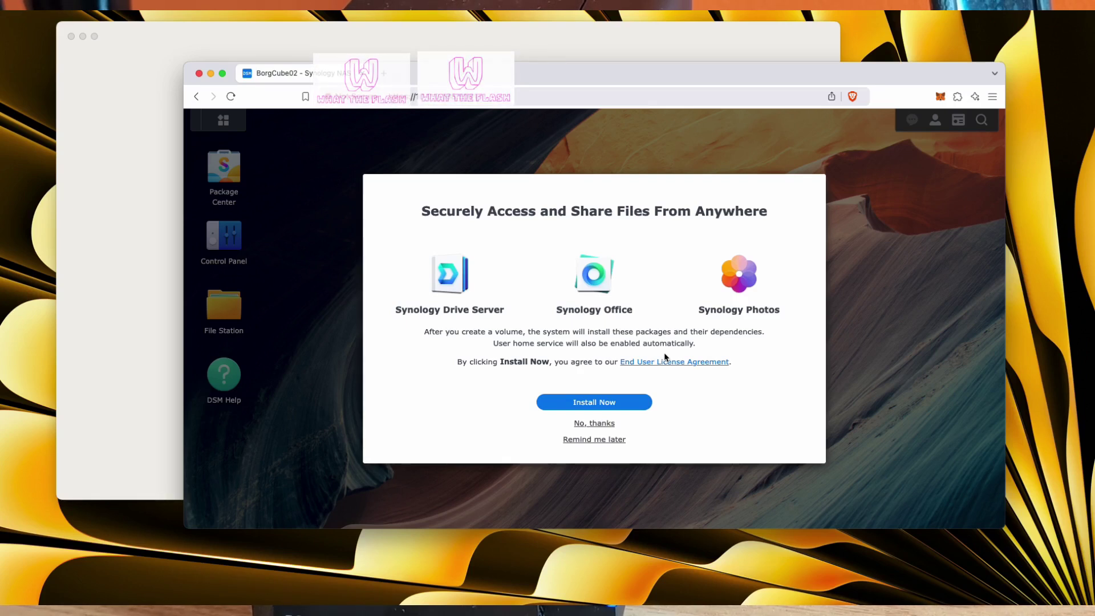
- Postpone the file-sharing packages with Remind me later and dismiss the 2FA prompt
click(598, 440)
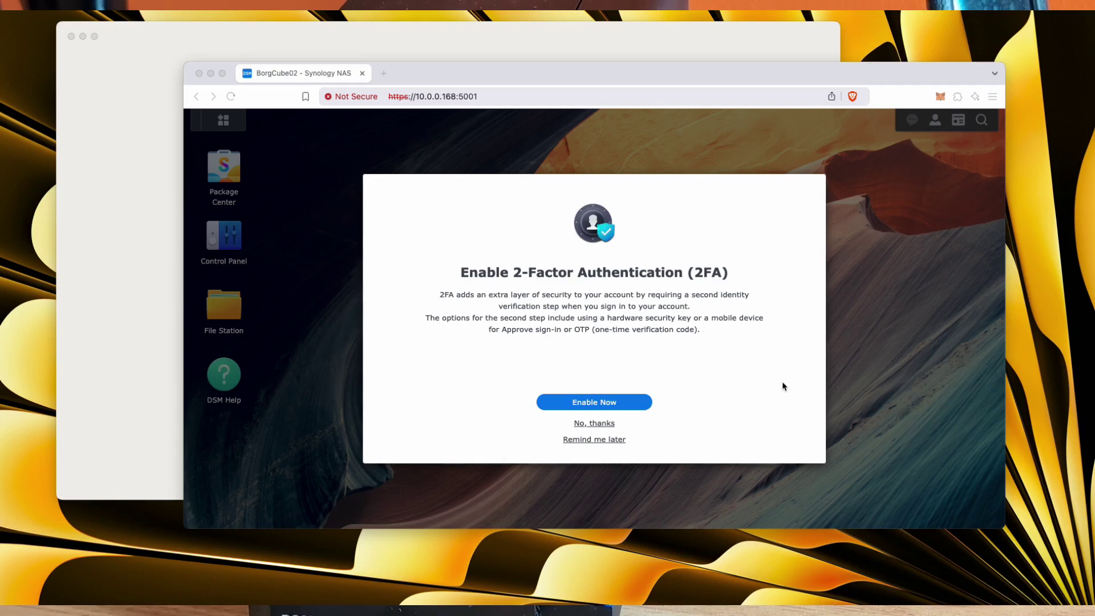
click(606, 423)
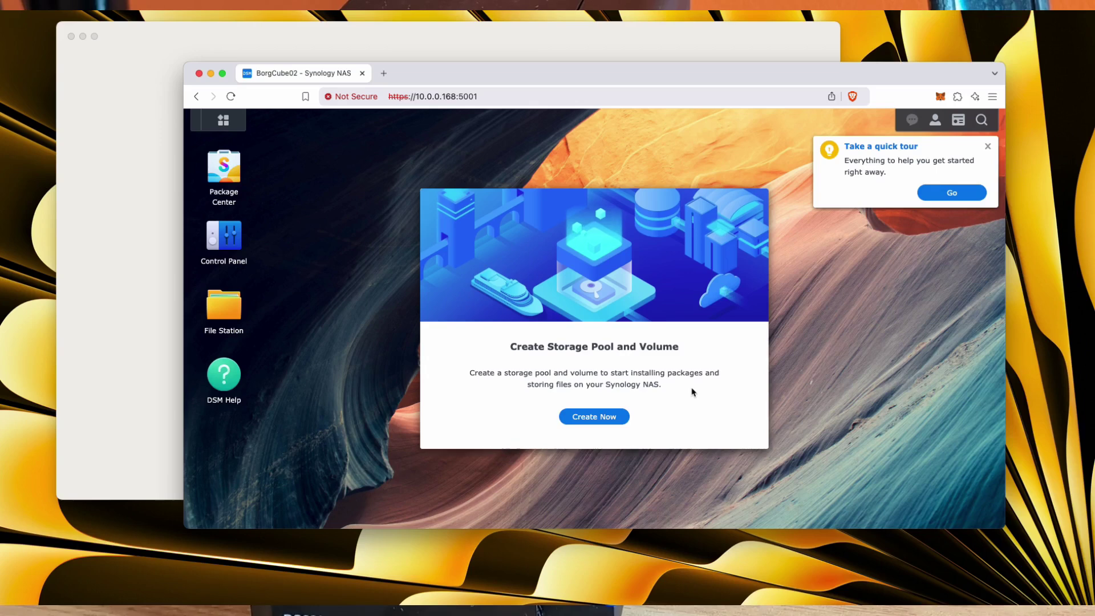
- Launch the Storage Creation Wizard and keep SHR as the RAID type
click(605, 422)
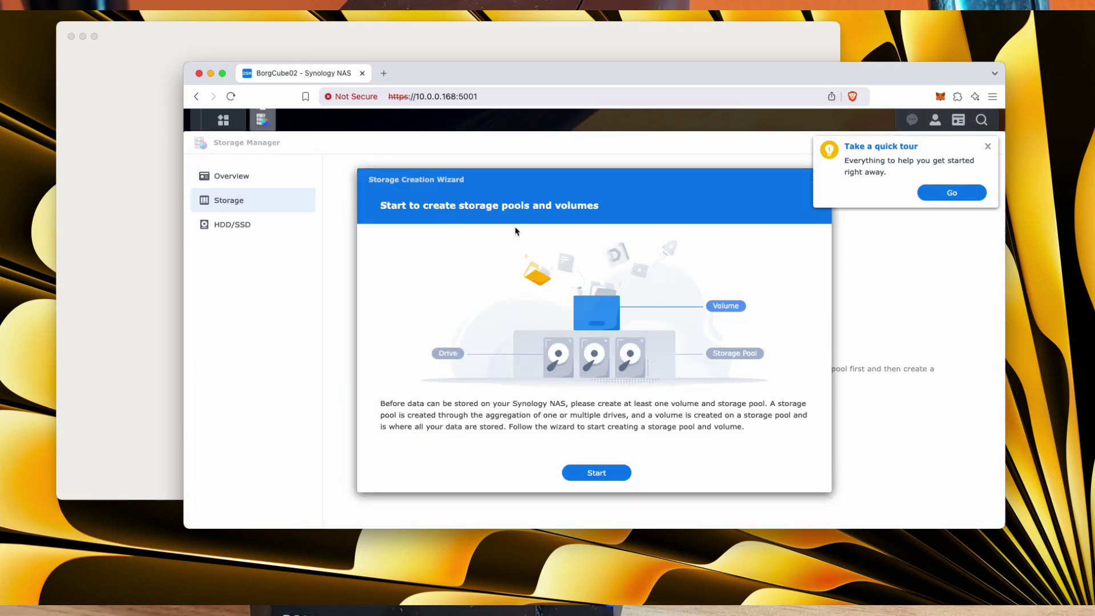
click(591, 472)
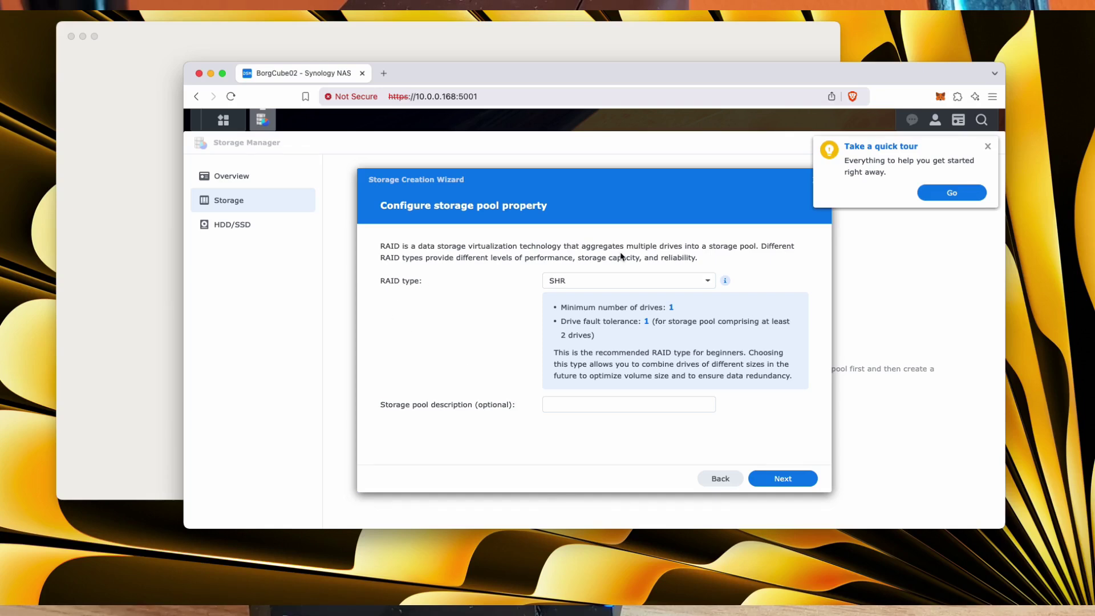
click(707, 282)
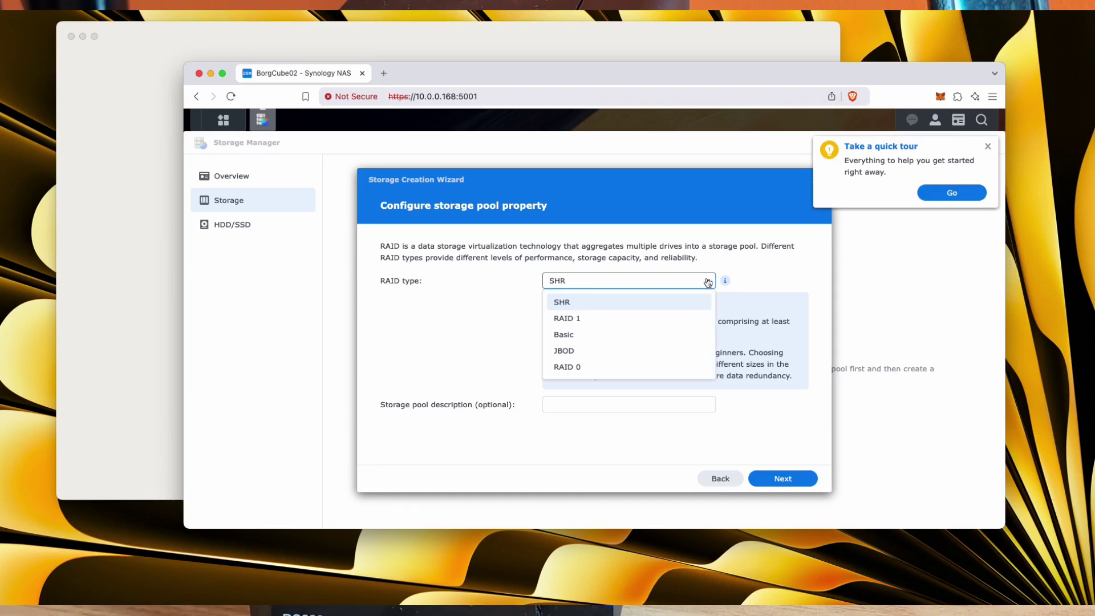
click(612, 305)
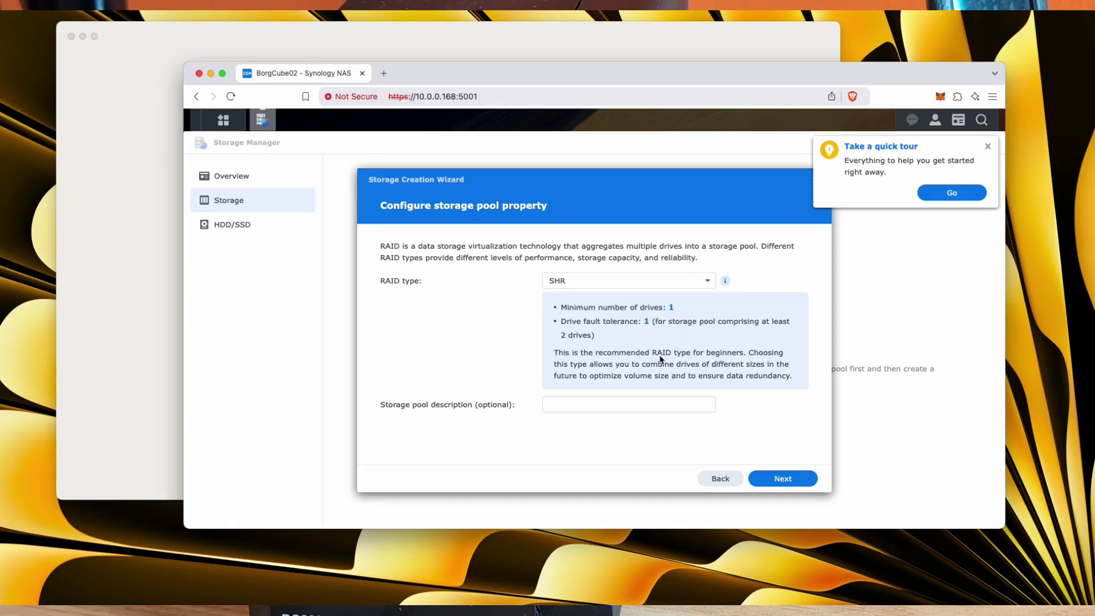
click(707, 280)
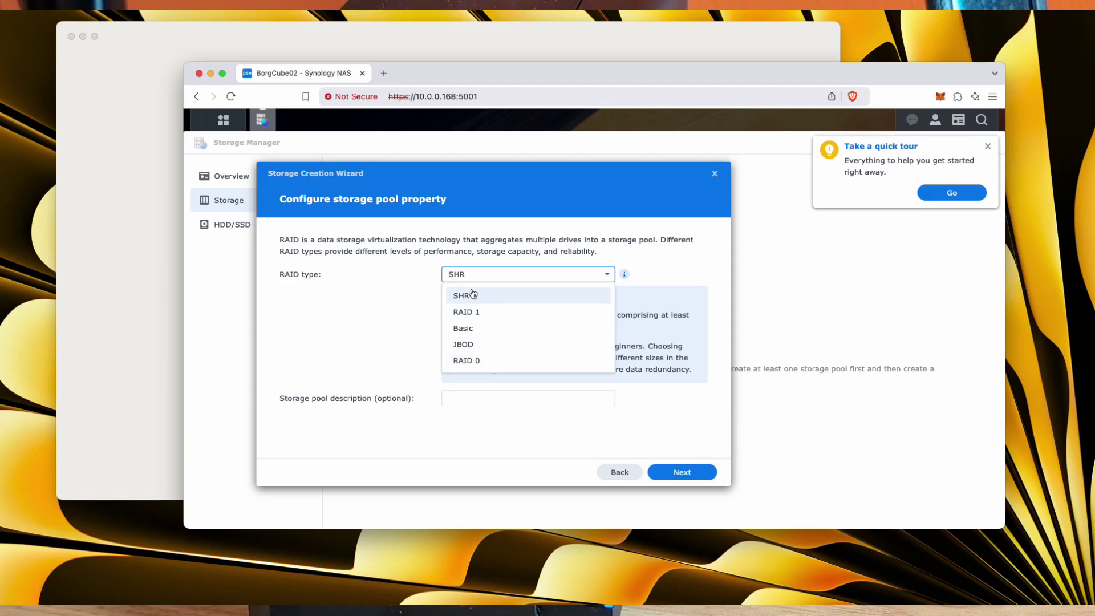
click(494, 297)
- Describe the pool as StoragePool01 and proceed to drive selection
click(504, 398)
text(StoragePool01)
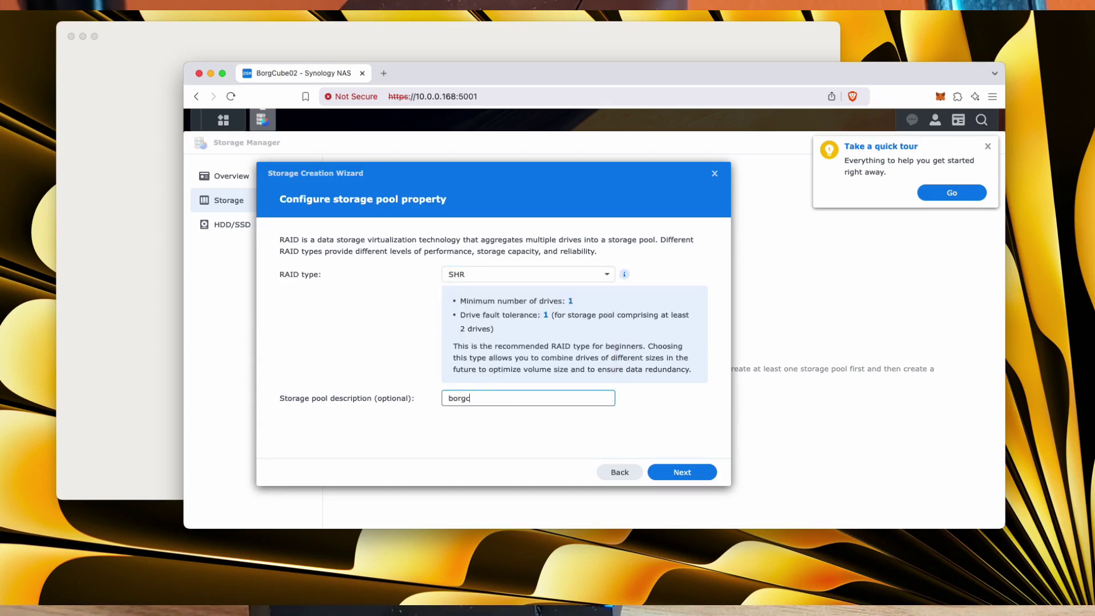
click(682, 473)
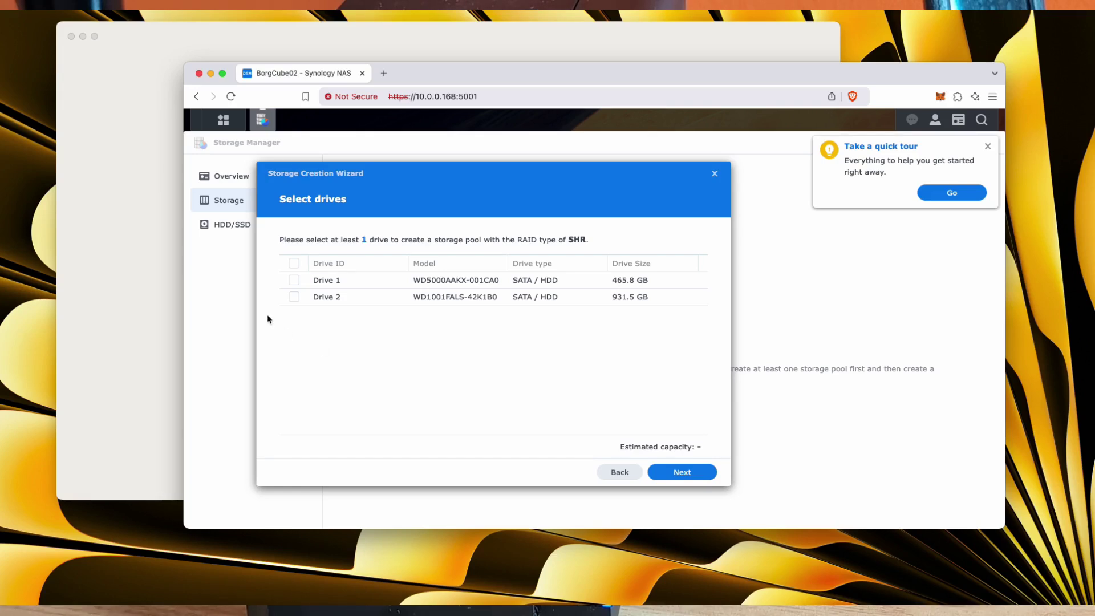
- Select both Drive 1 and Drive 2 for the pool, giving 455.5 GB estimated capacity
click(294, 280)
click(294, 297)
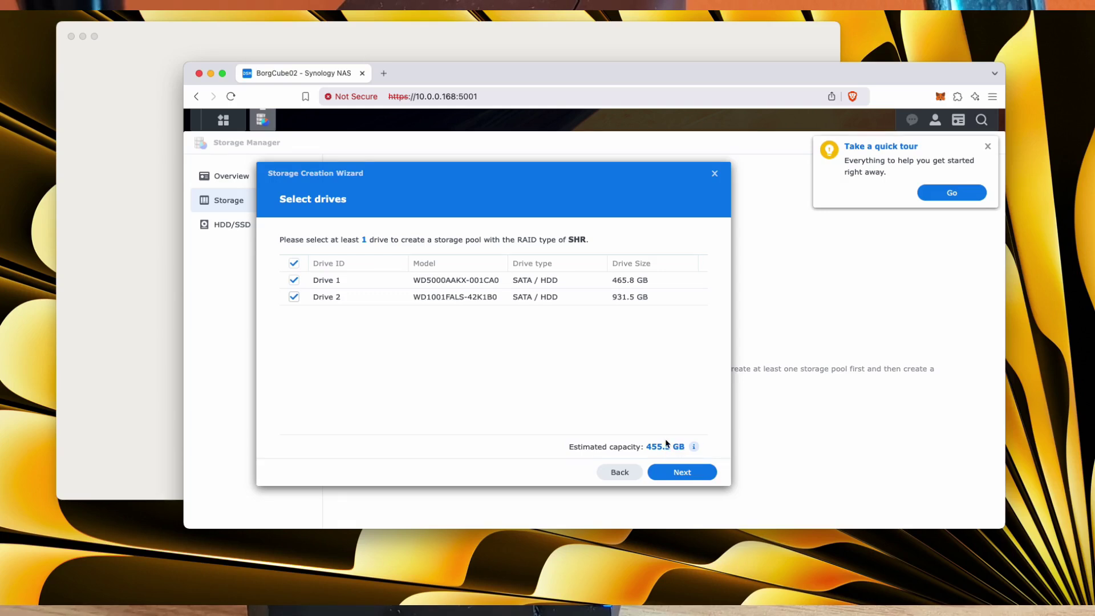
mouse_move(695, 448)
click(684, 473)
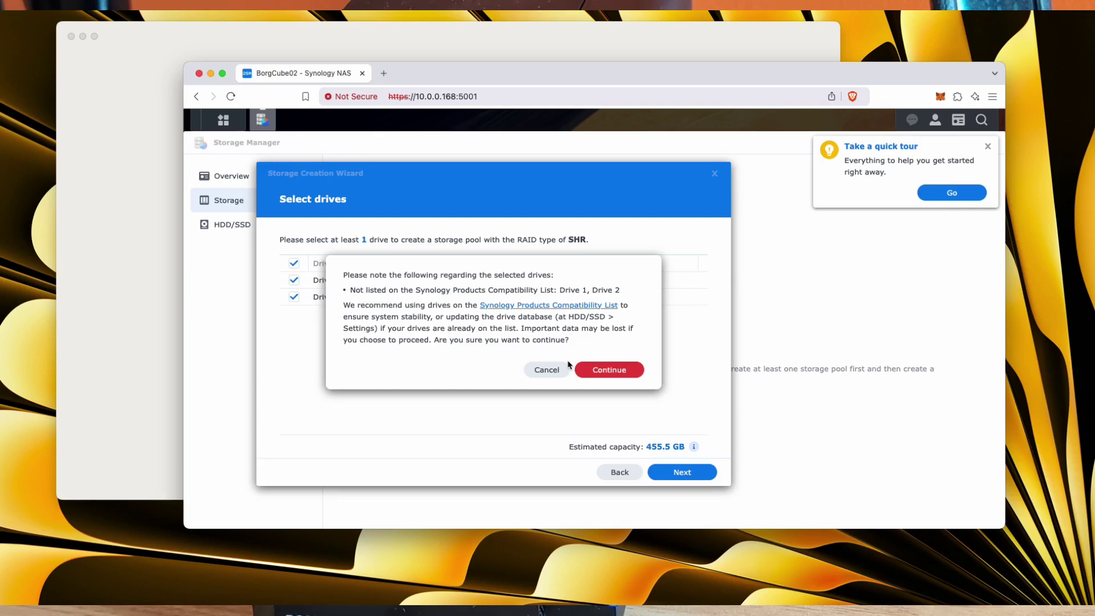
- Accept the compatibility warning, skip the drive check, and allocate the full 455 GB to volume 'borgcube02'
click(623, 373)
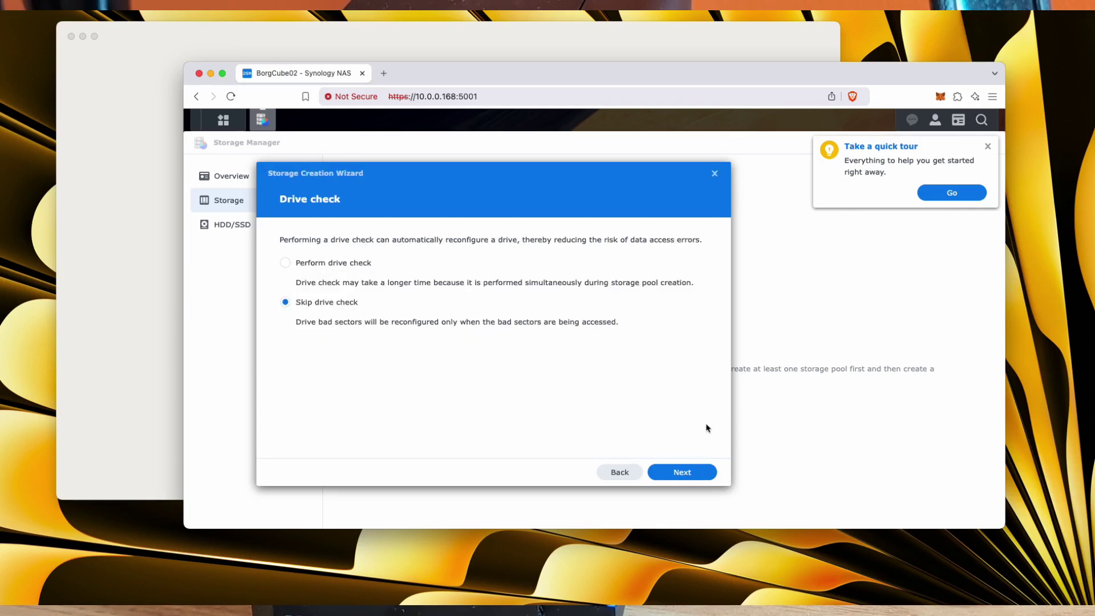
click(682, 473)
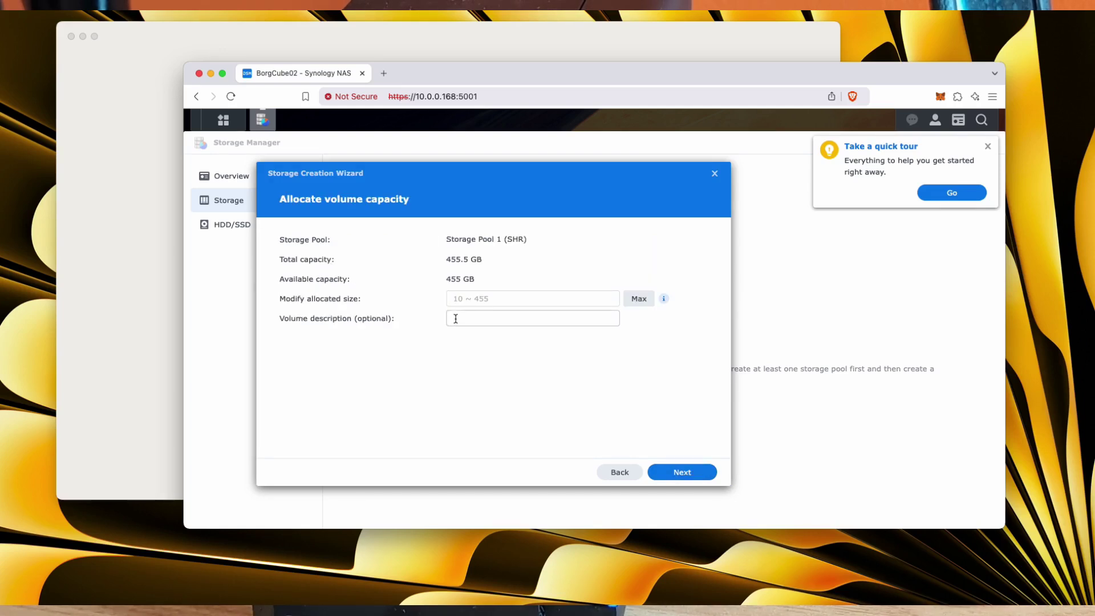
click(634, 302)
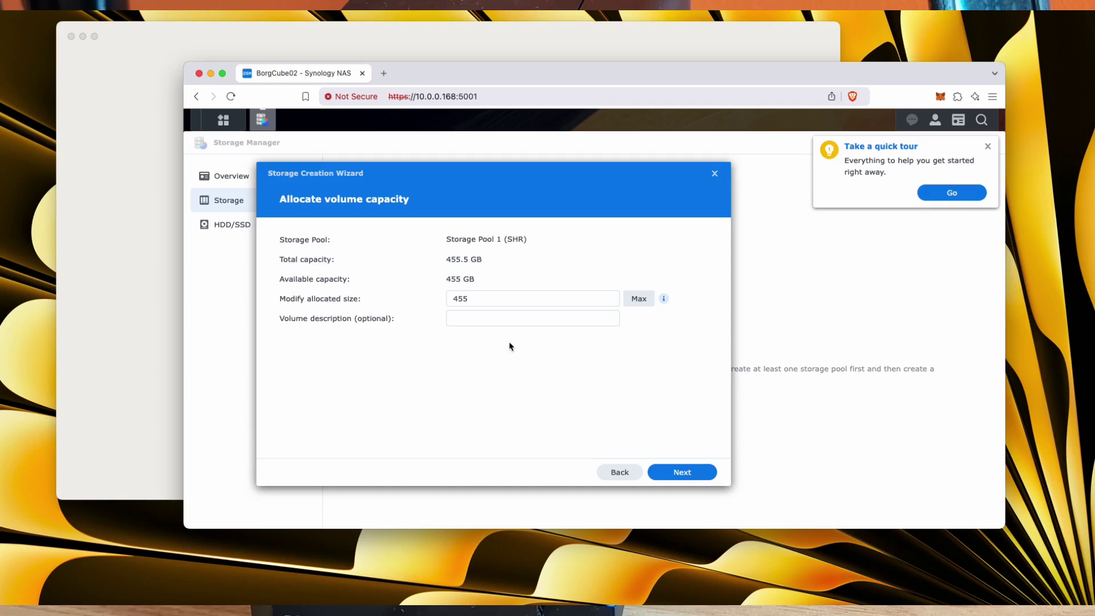
click(494, 315)
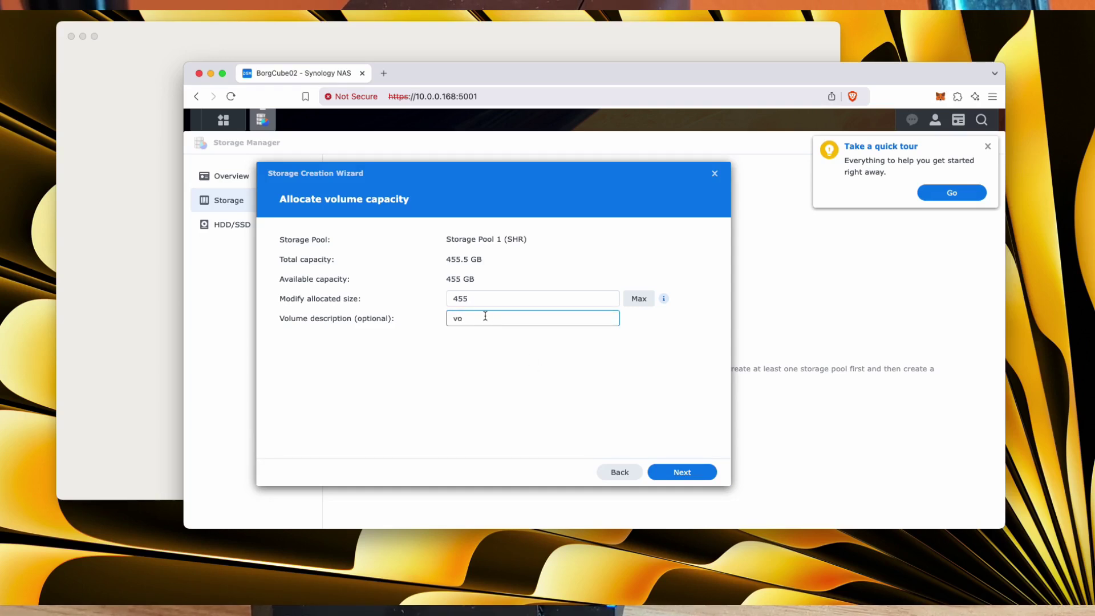
key(BackSpace)
key(BackSpace)
text(borgcube02)
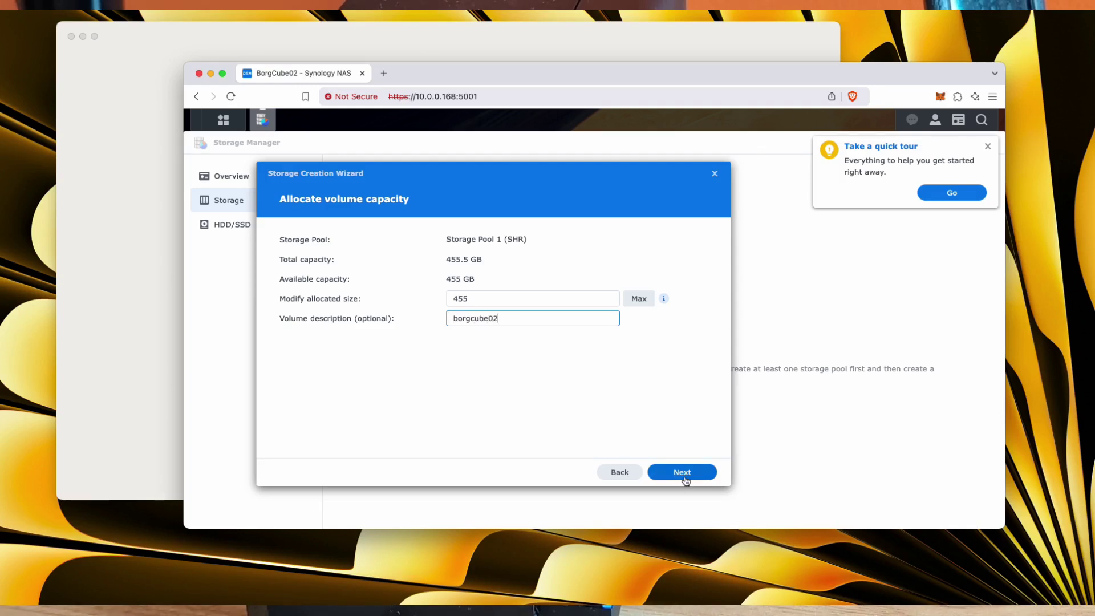
click(686, 480)
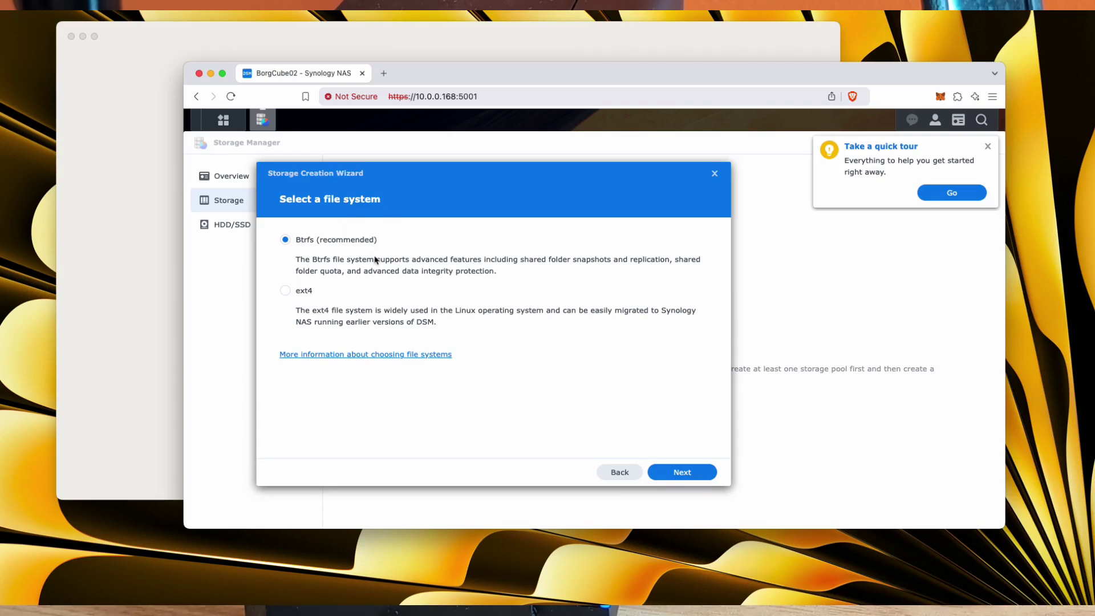
- Keep Btrfs, apply the wizard settings and confirm erasing both drives
click(682, 472)
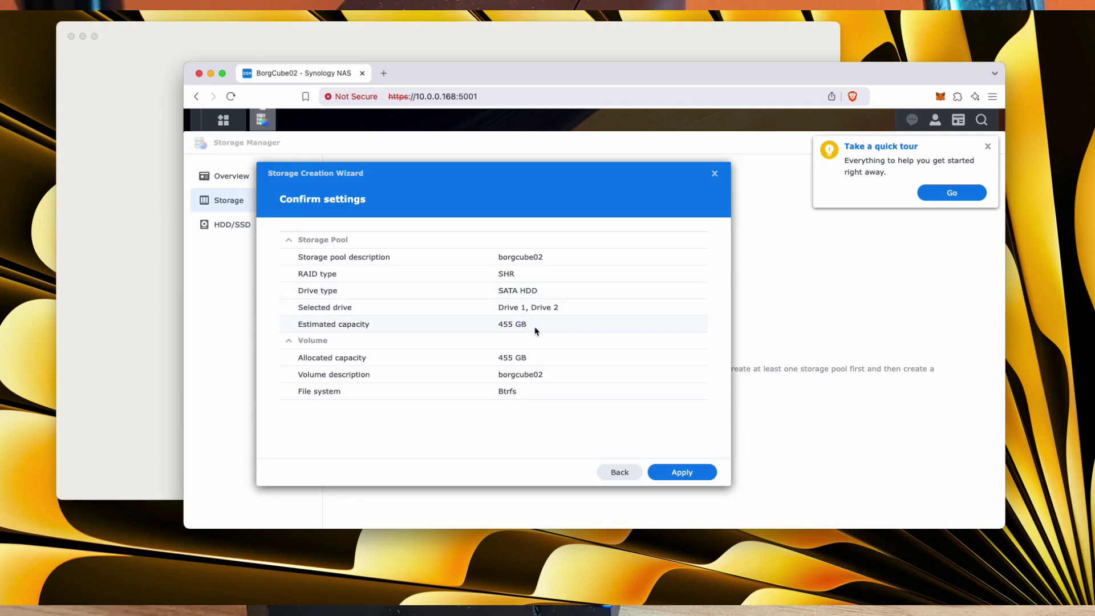
click(683, 473)
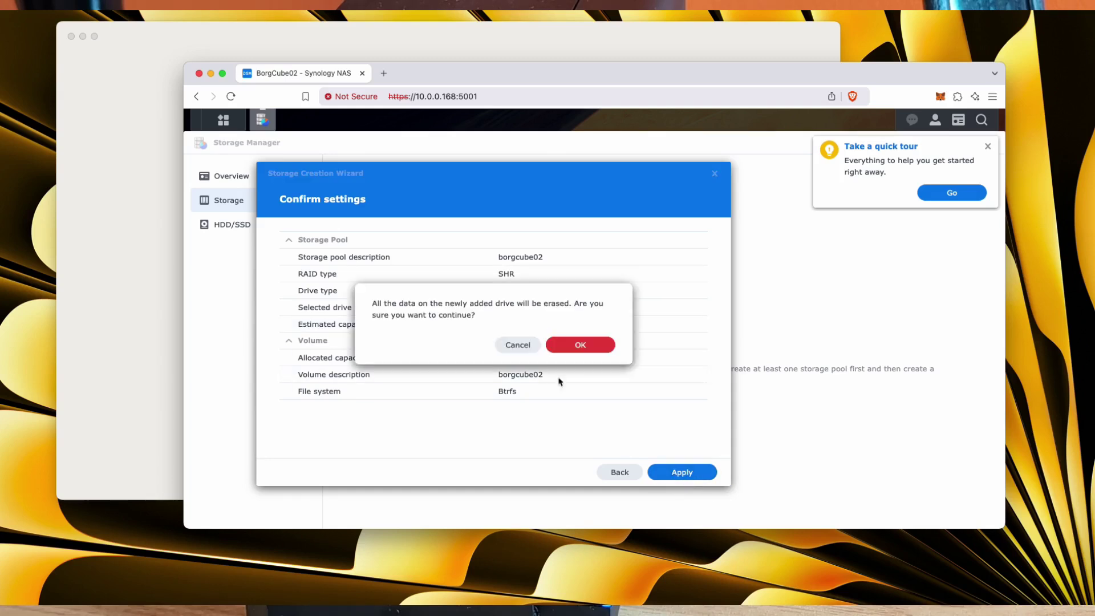
click(581, 345)
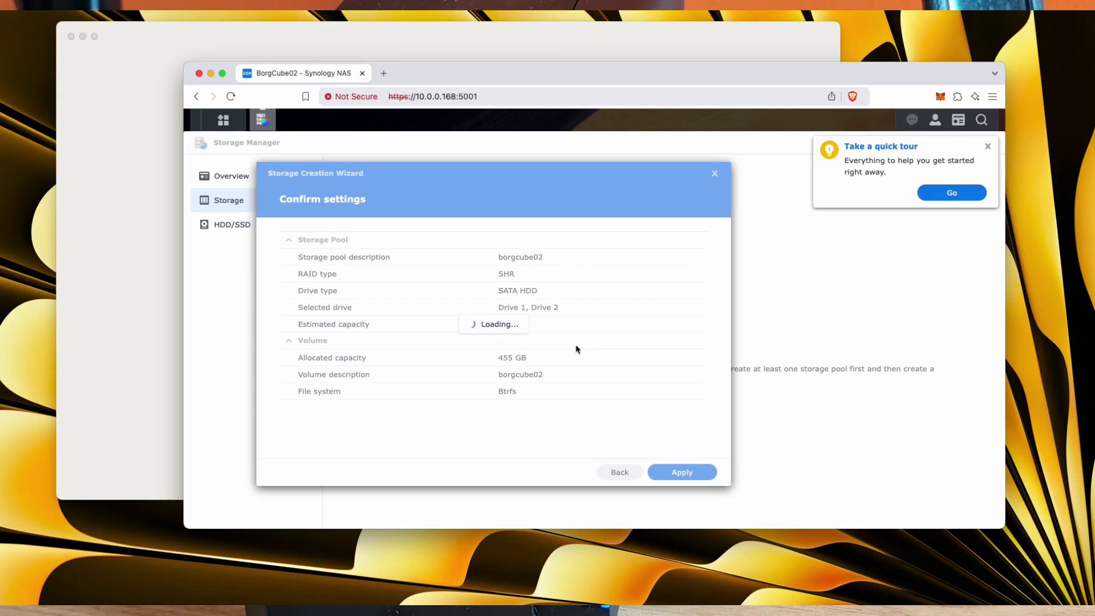
double_click(452, 96)
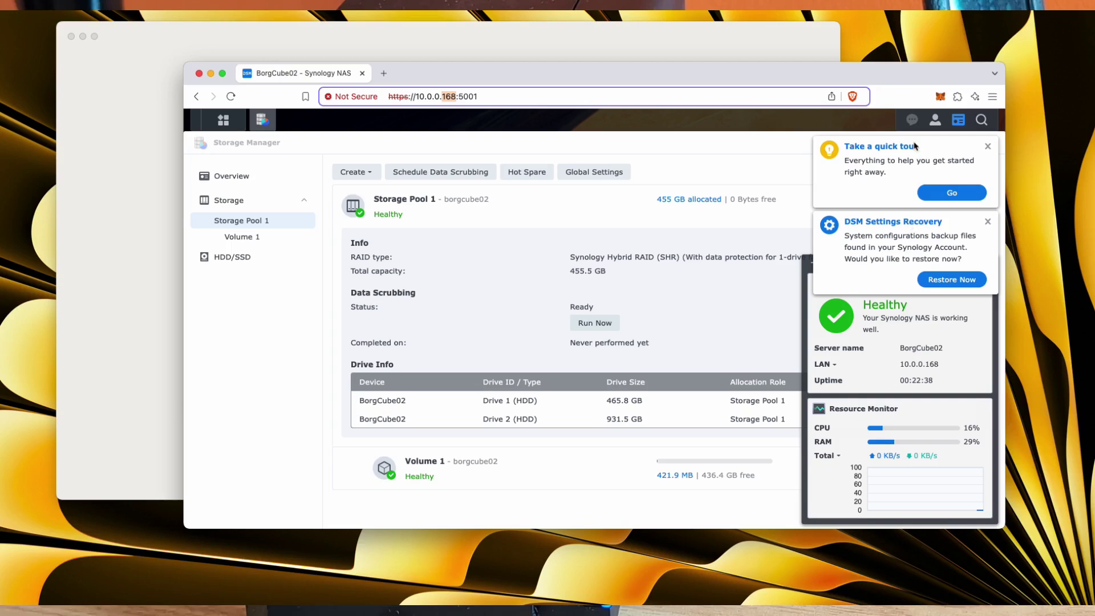
click(988, 146)
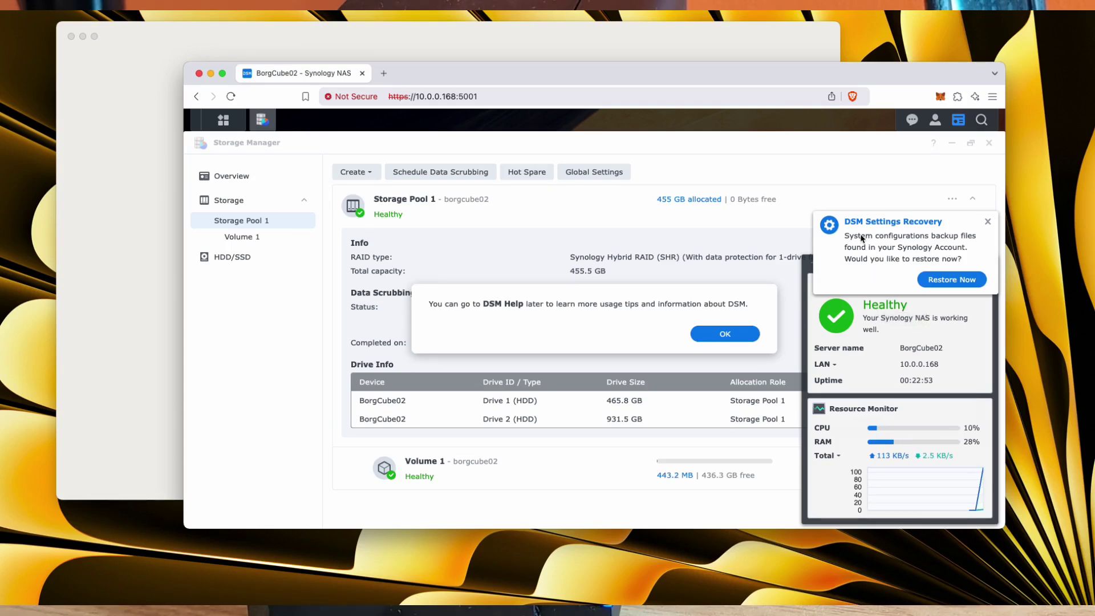
click(987, 223)
click(573, 417)
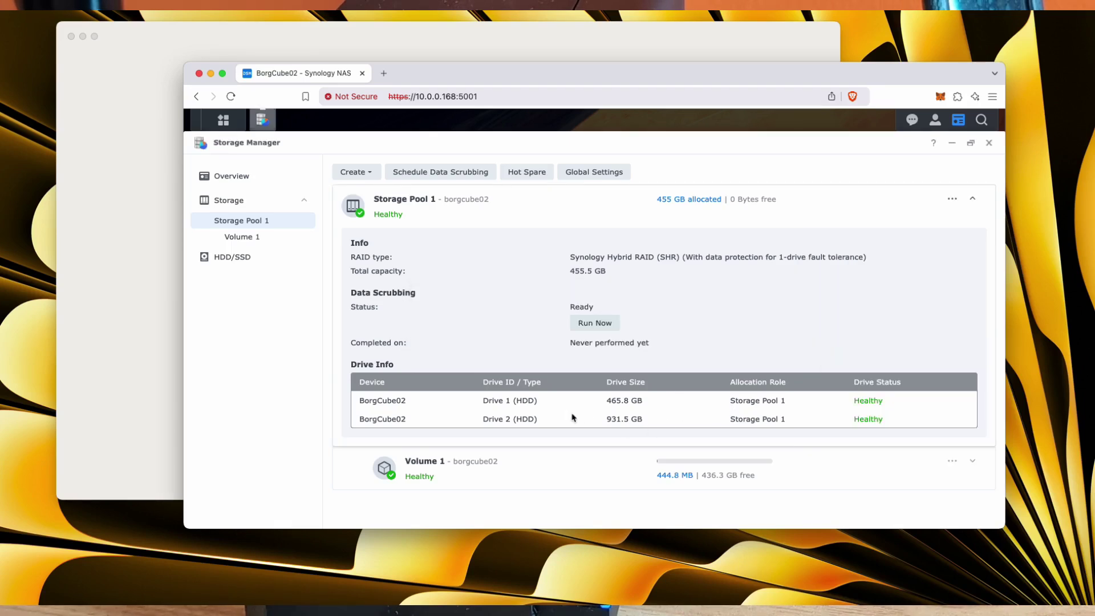
click(228, 177)
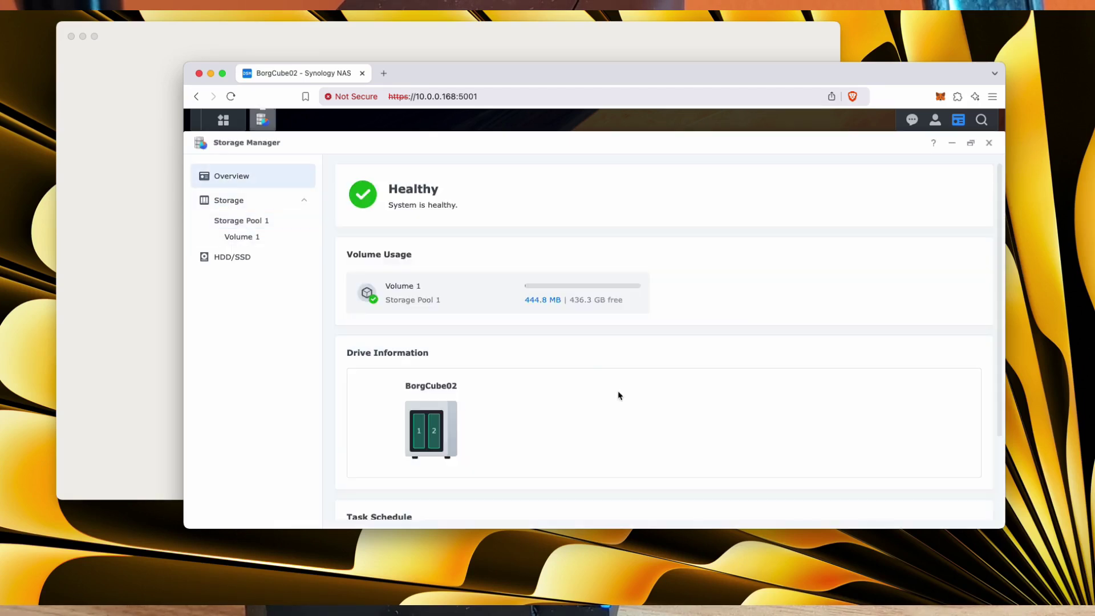
scroll(571, 376, down, 3)
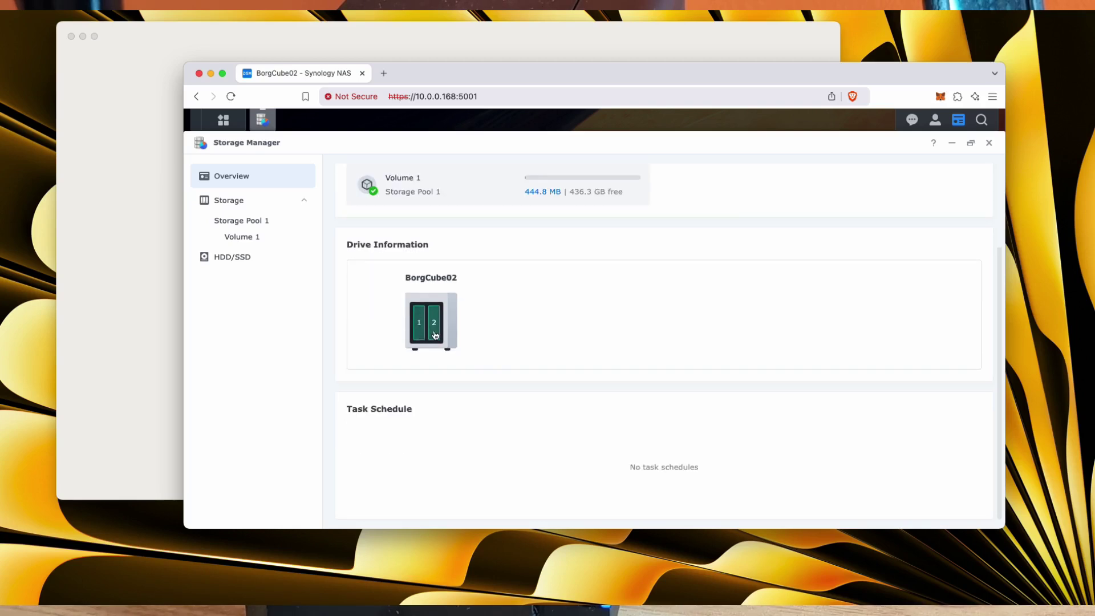
click(416, 338)
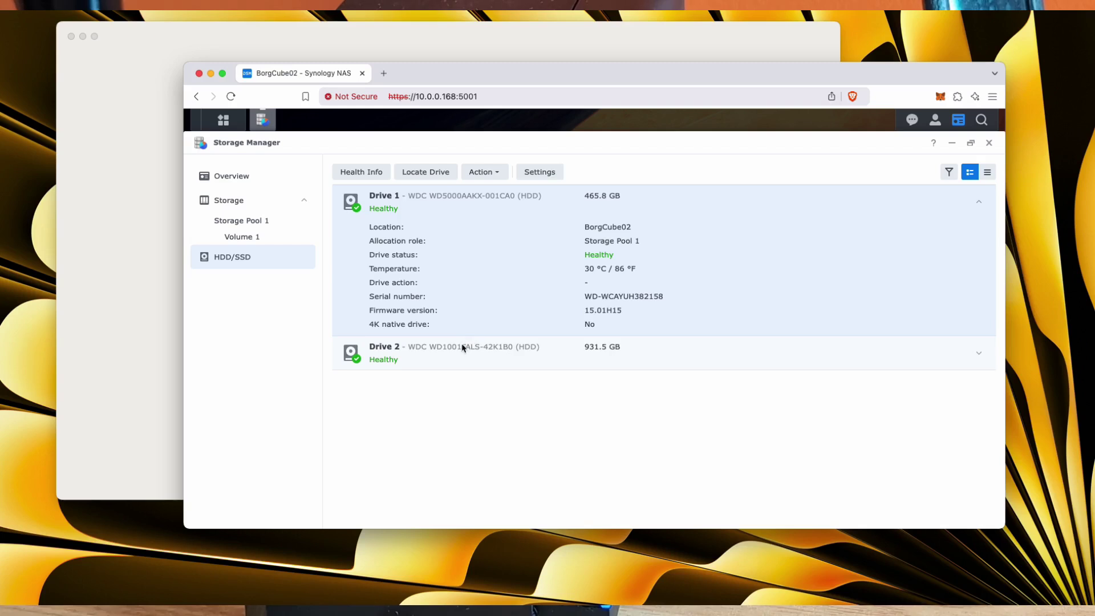
click(394, 362)
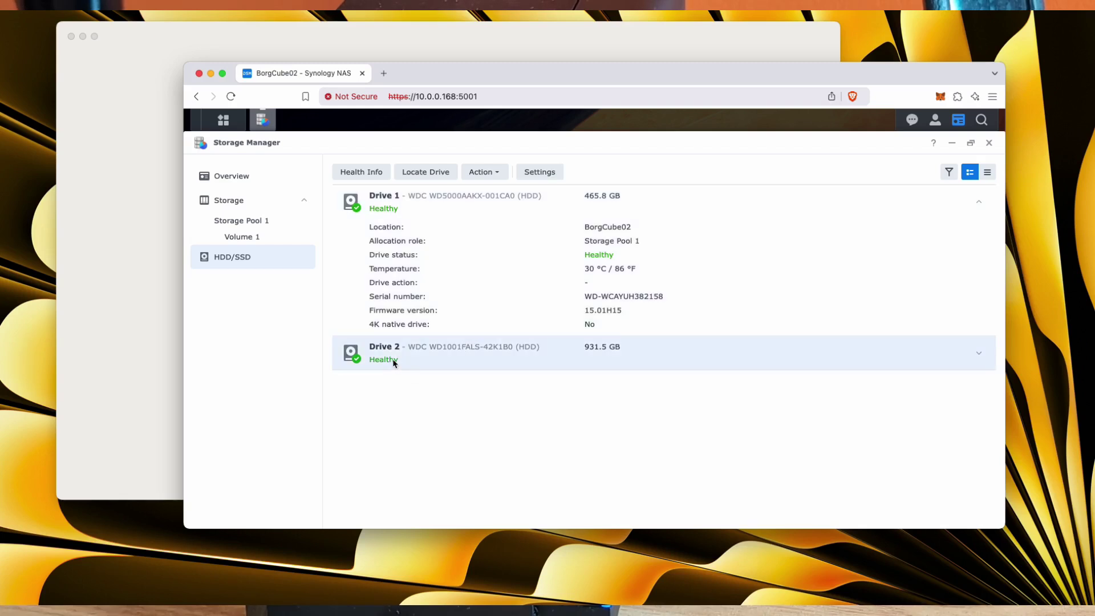
click(980, 353)
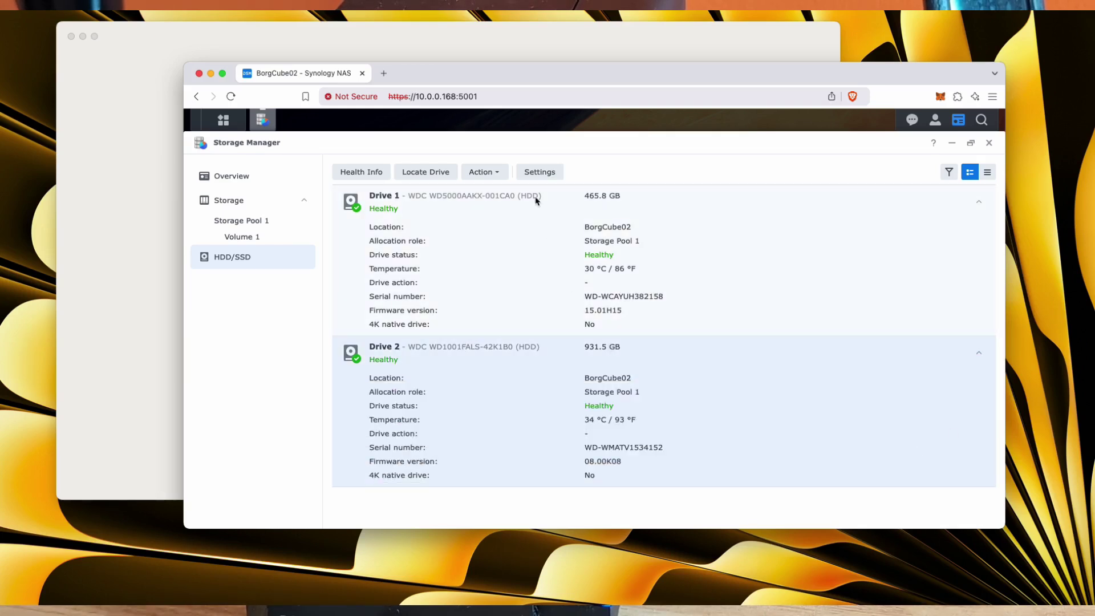
- Schedule Storage Pool 1 scrubbing to repeat every three months, allowed only 23:00–06:00
click(254, 185)
click(288, 220)
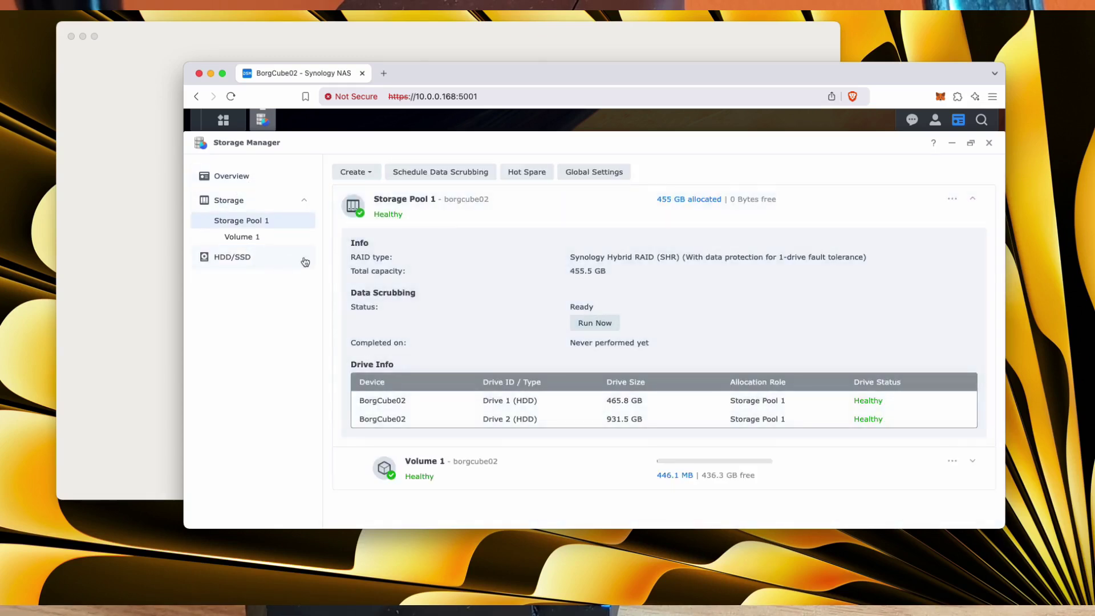
click(420, 178)
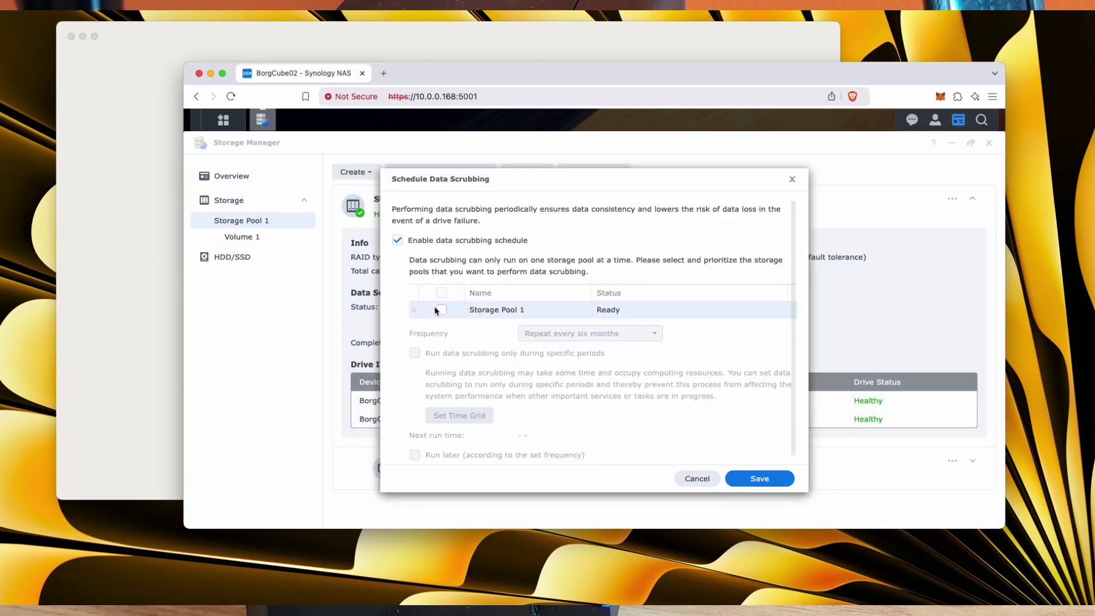
click(439, 310)
click(656, 335)
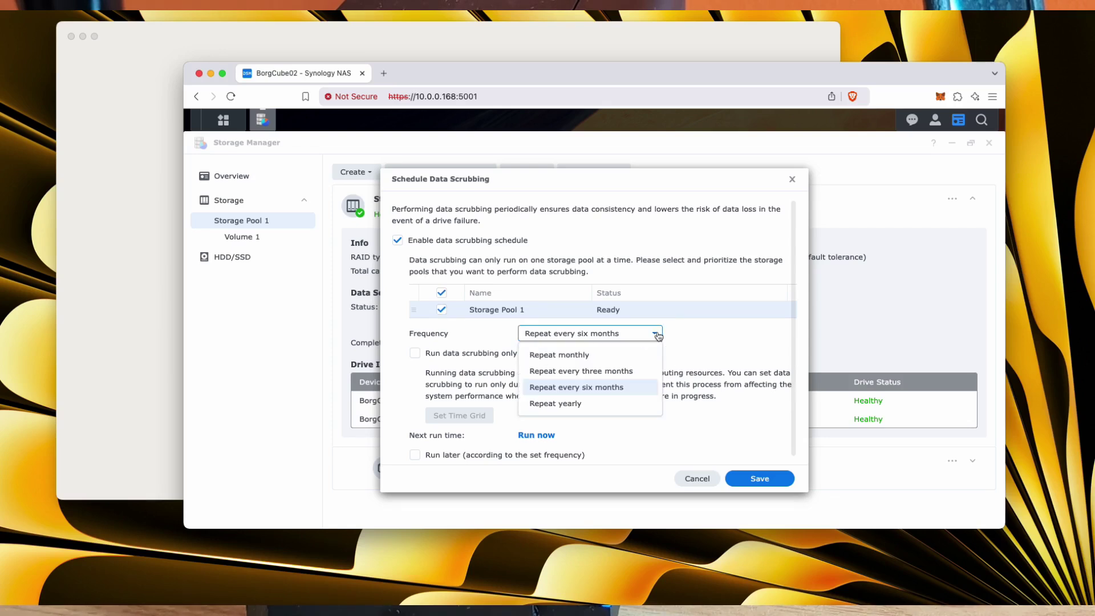
click(616, 371)
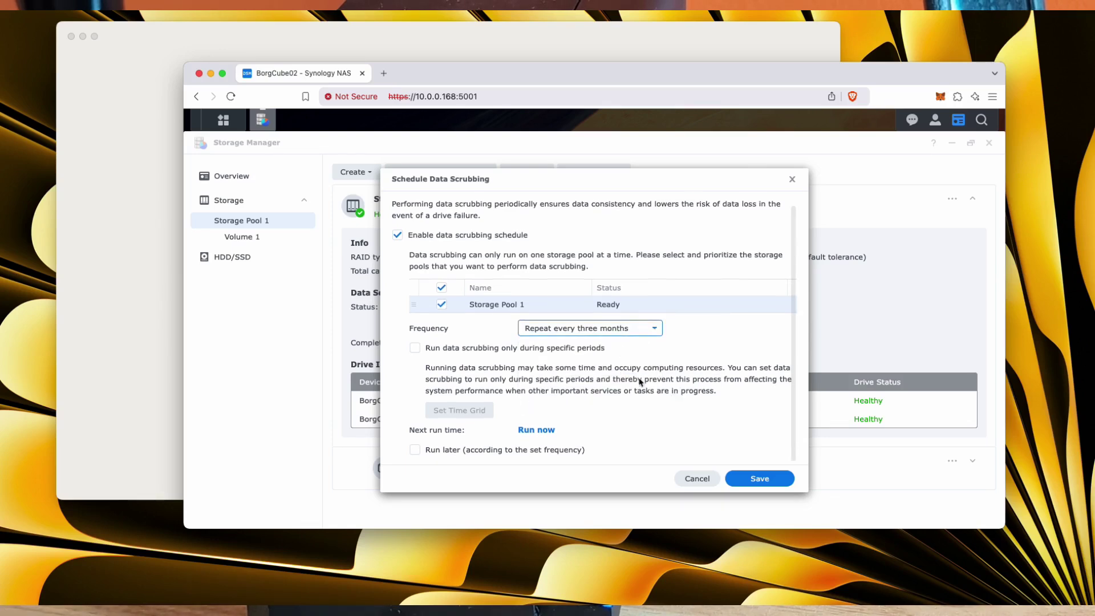
click(486, 350)
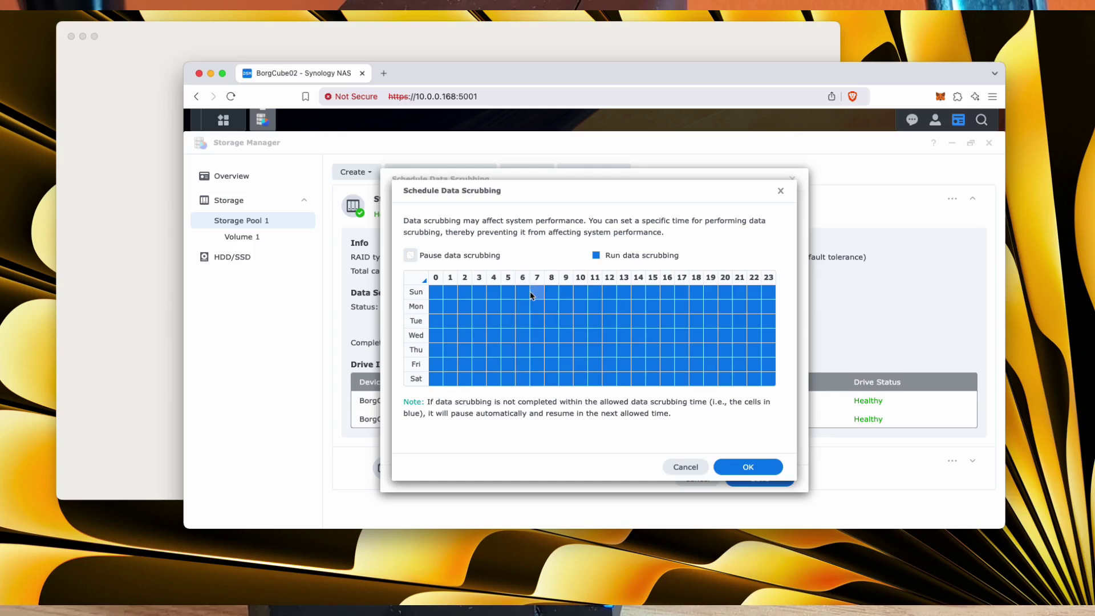
drag(536, 297, 751, 381)
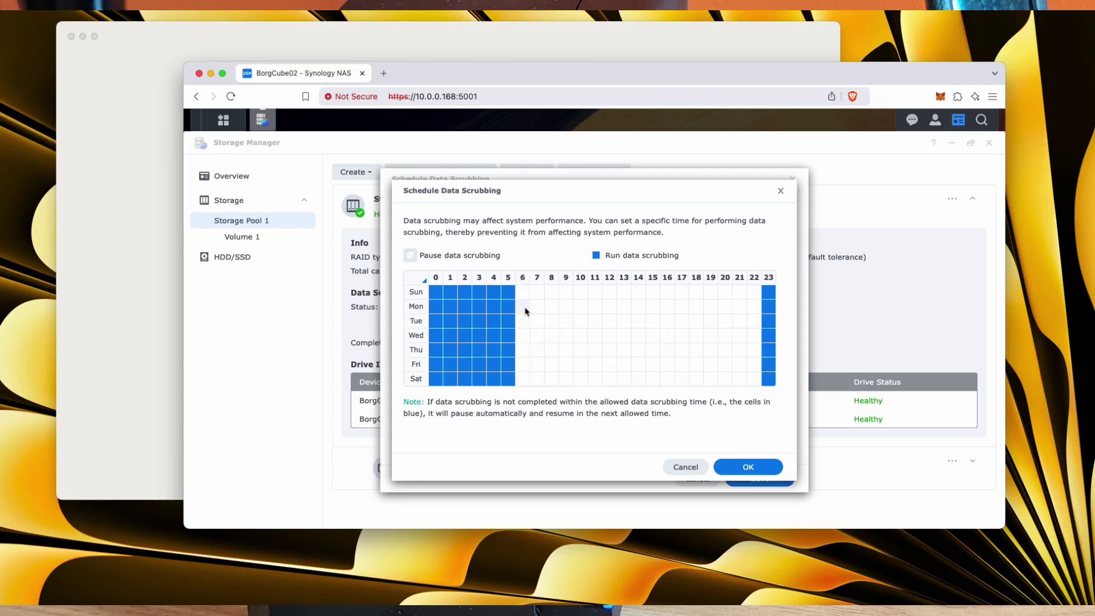
click(748, 467)
click(761, 477)
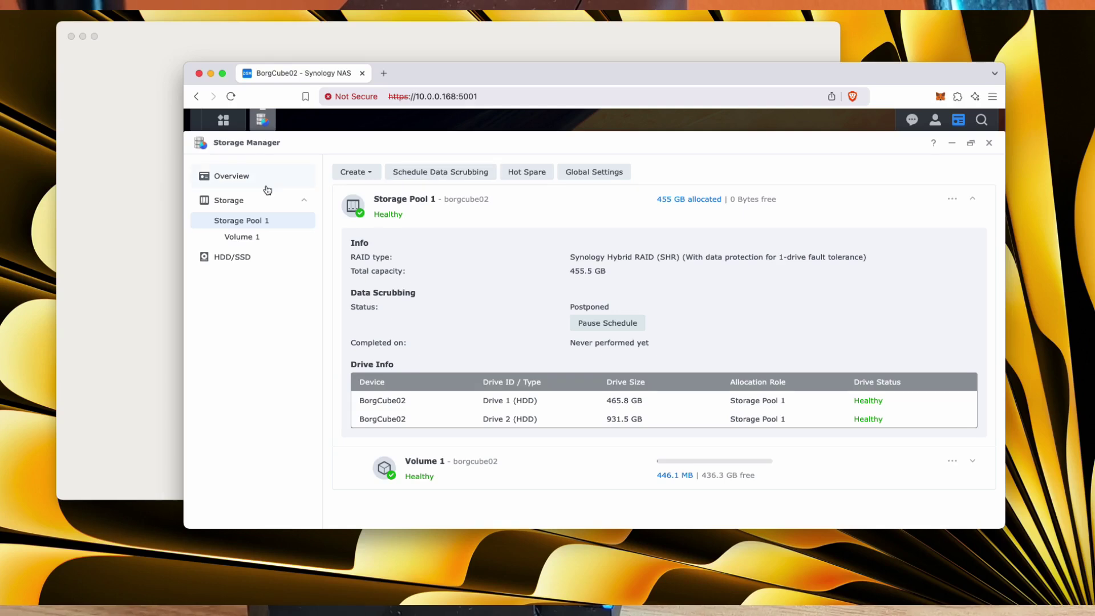
- Close Storage Manager and accept the Package Center terms to view installed packages
click(230, 173)
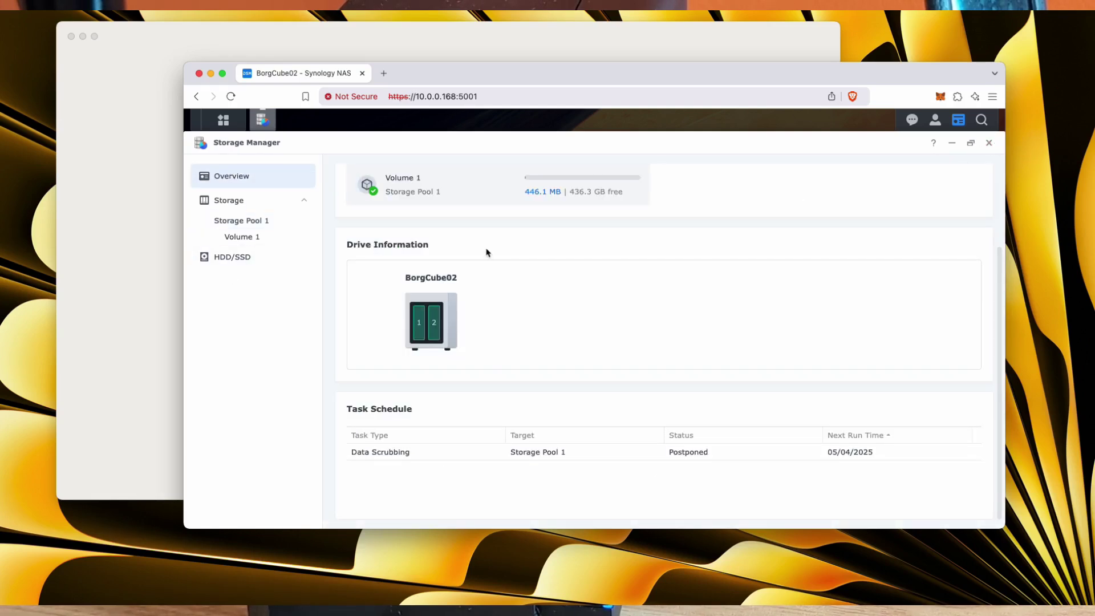
click(989, 145)
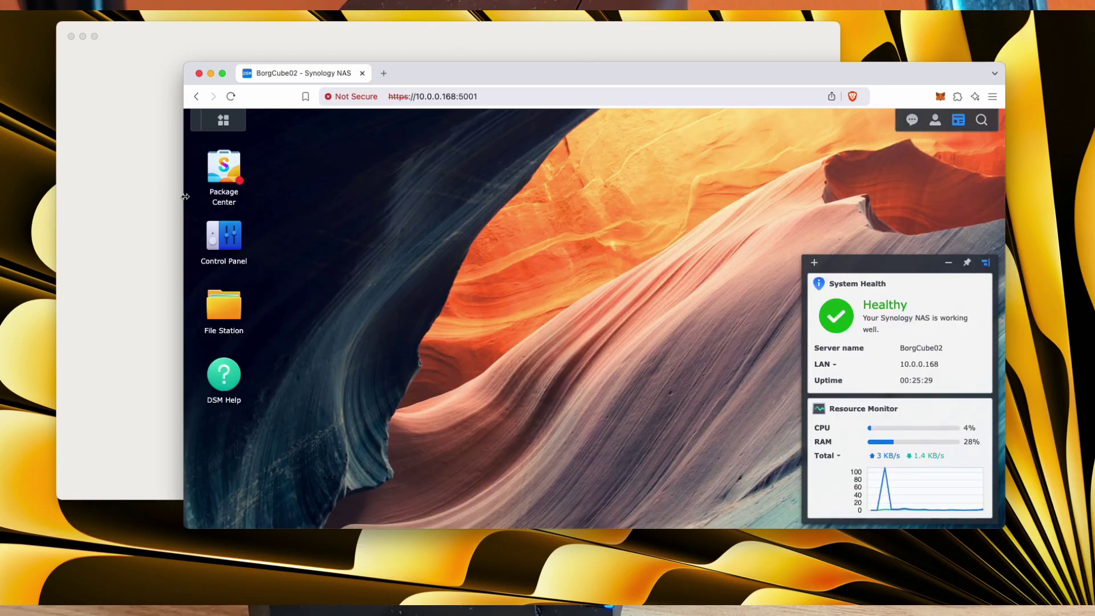
click(244, 185)
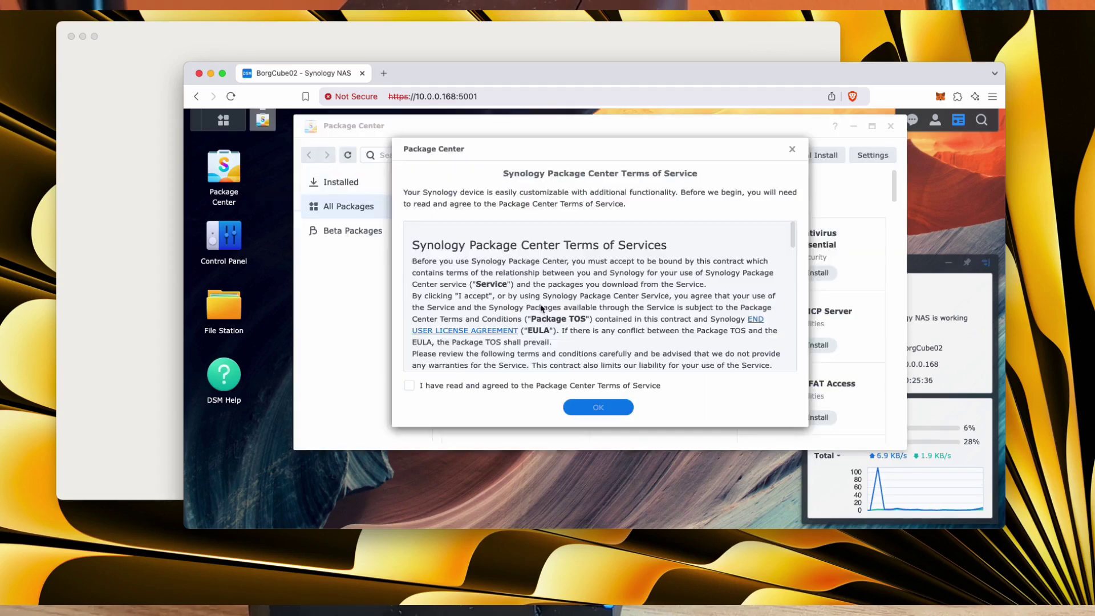
click(597, 405)
click(355, 182)
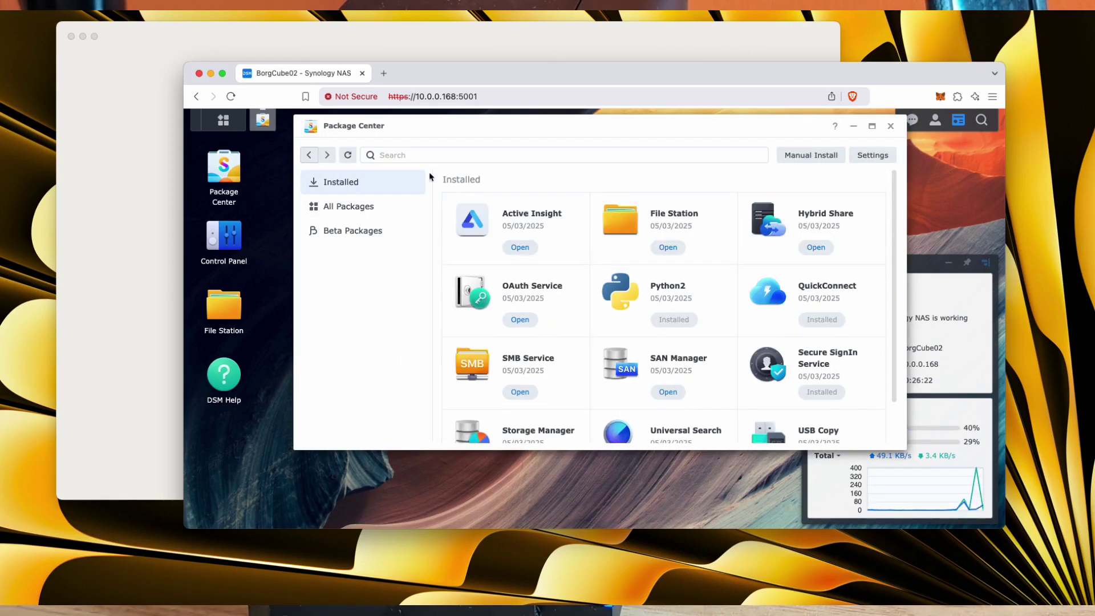
scroll(728, 297, down, 2)
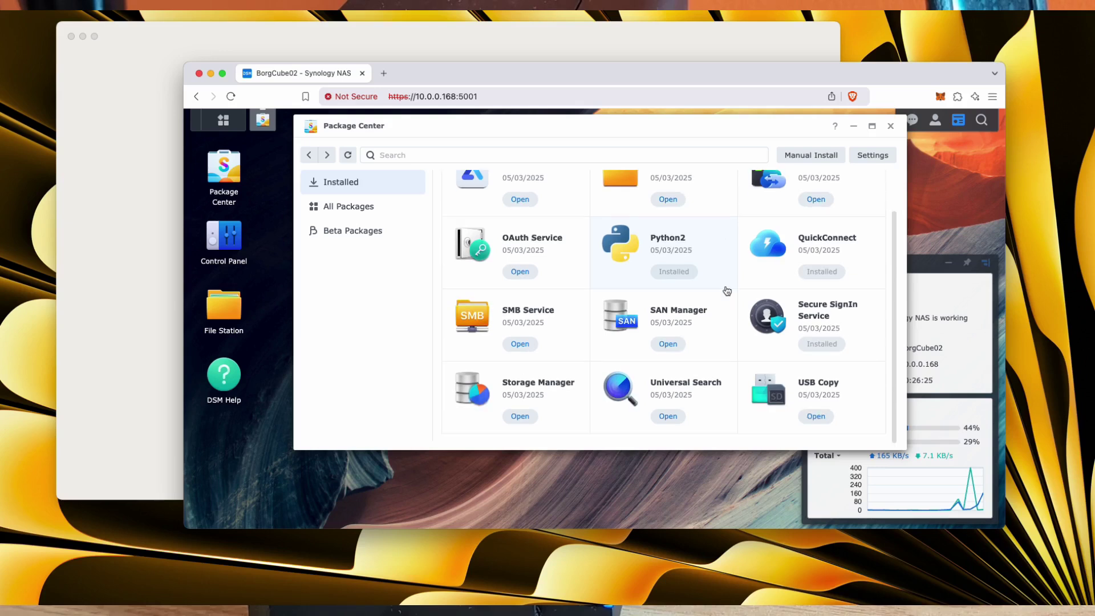
scroll(727, 291, up, 2)
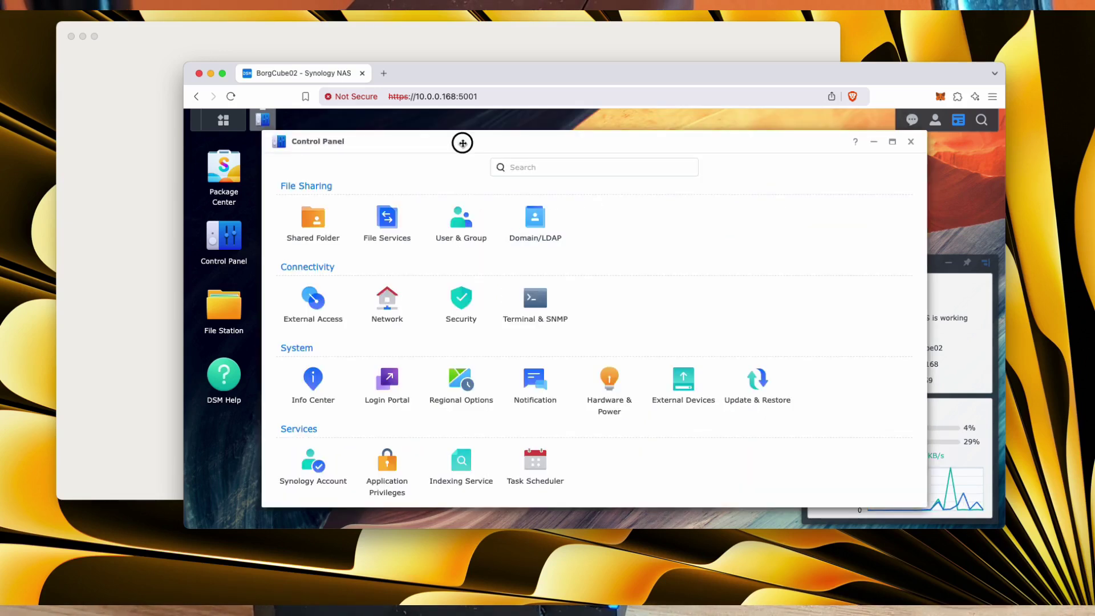
- Launch the Shared Folder Creation Wizard and name the folder 'SharedFolder' on Volume 1
drag(464, 141, 448, 152)
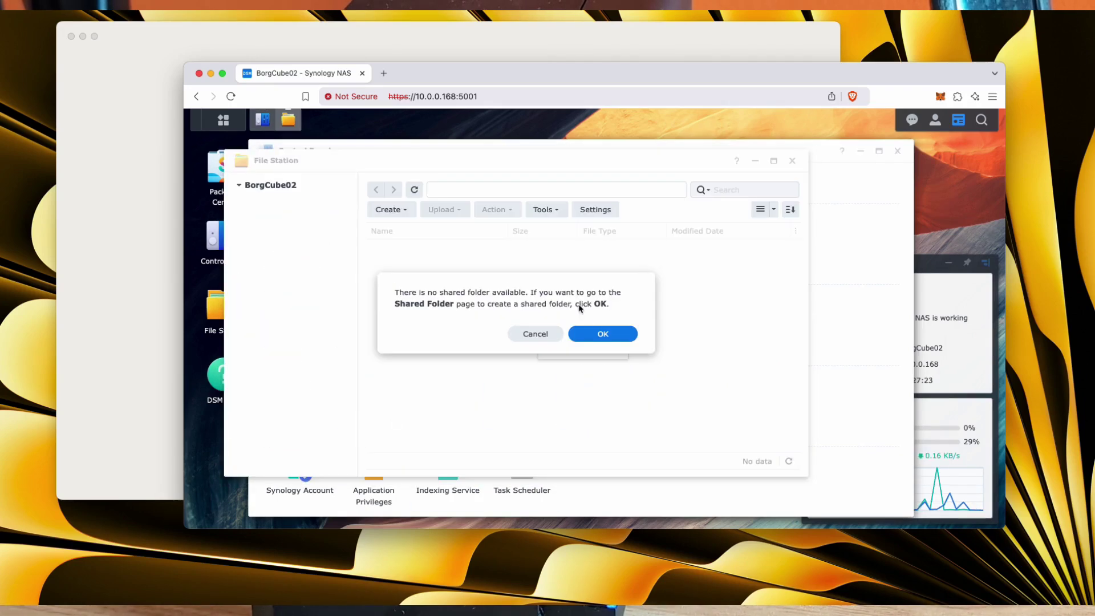
click(599, 333)
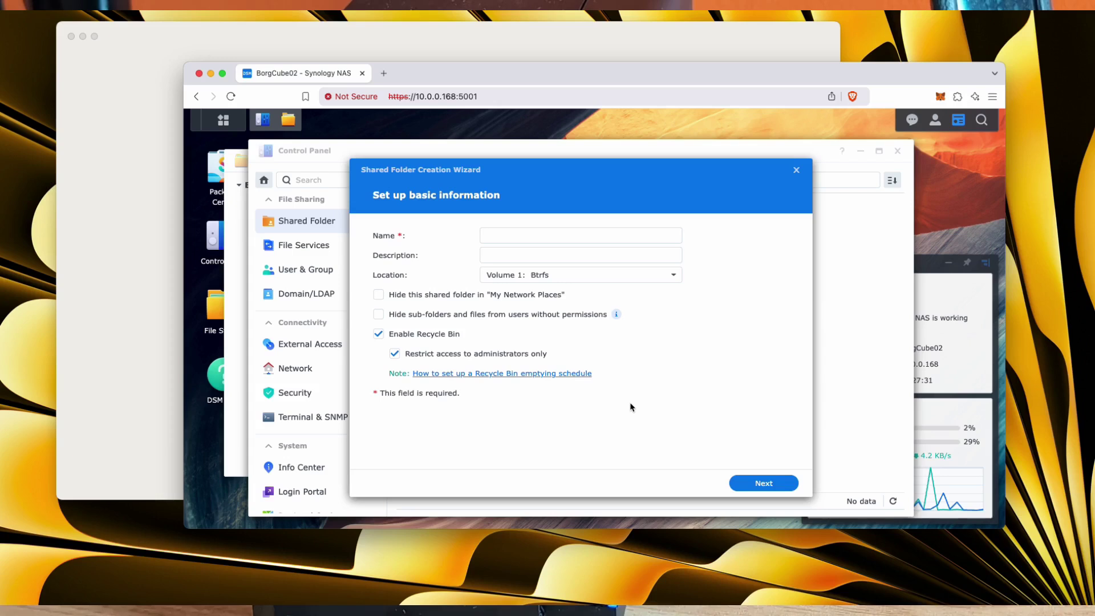
click(523, 231)
text(SharedFolder)
key(Tab)
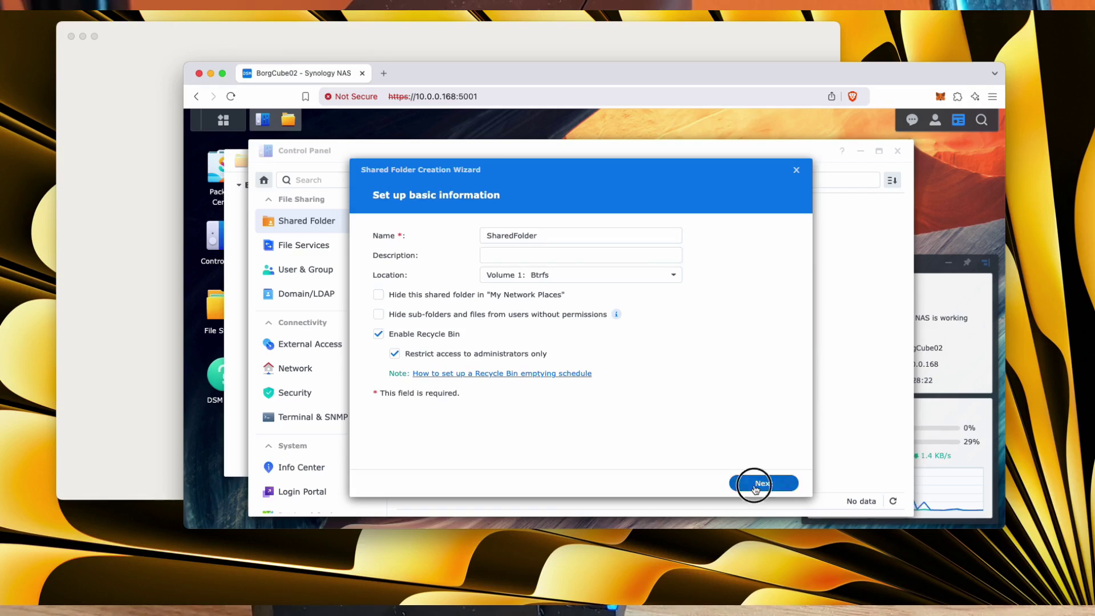
- Give SharedFolder a 100 GB quota and finish the wizard with default permissions
click(756, 485)
click(759, 483)
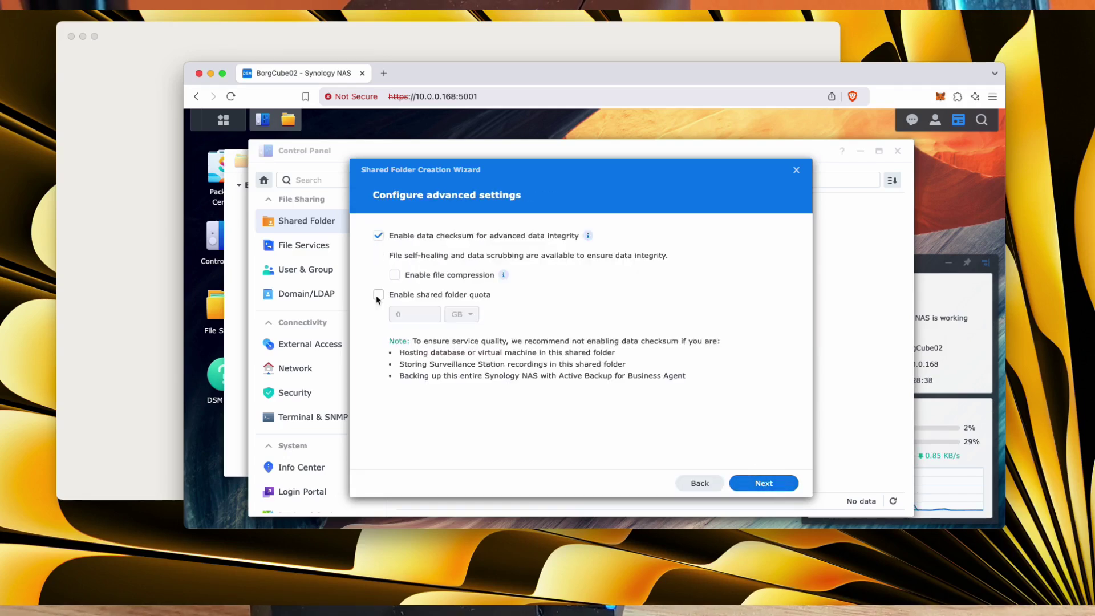
click(425, 314)
text(00)
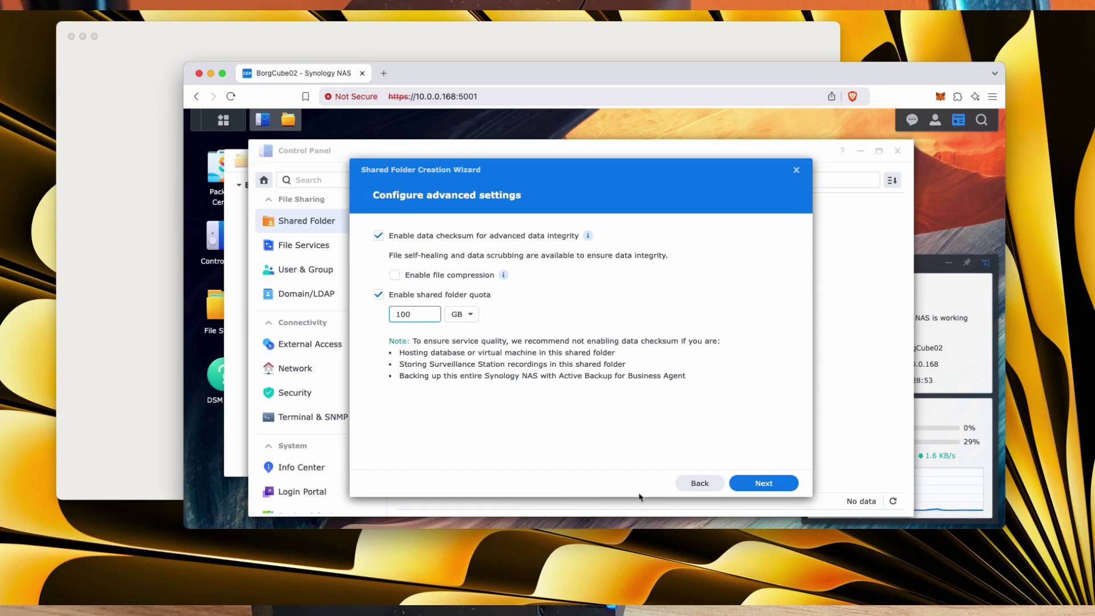
click(765, 483)
click(765, 483)
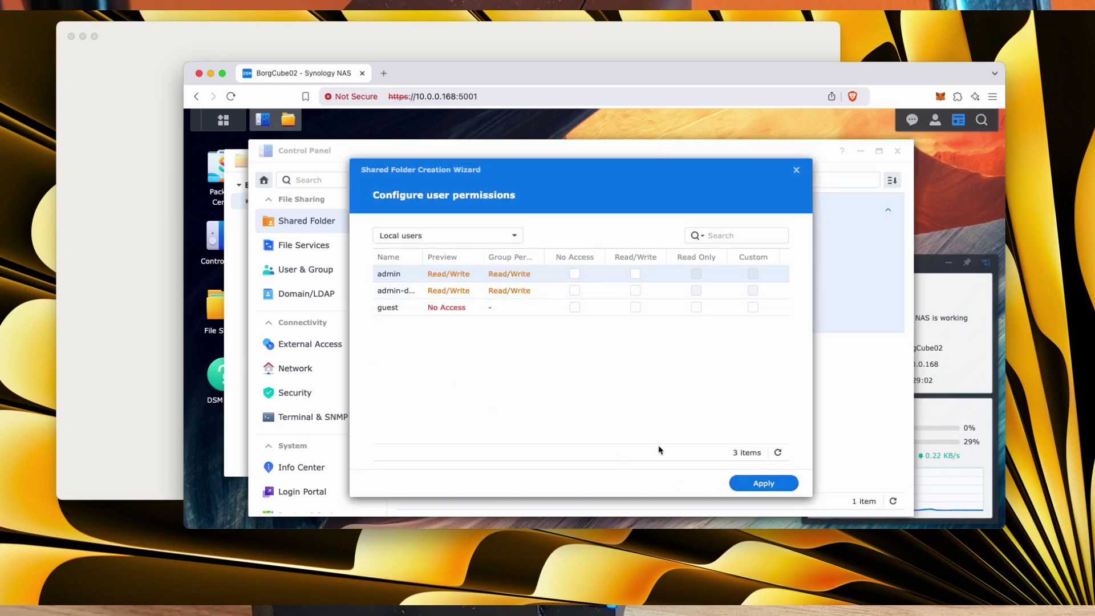
click(777, 492)
- Open User & Group, review the Group list, then start a new user from the User tab
click(311, 270)
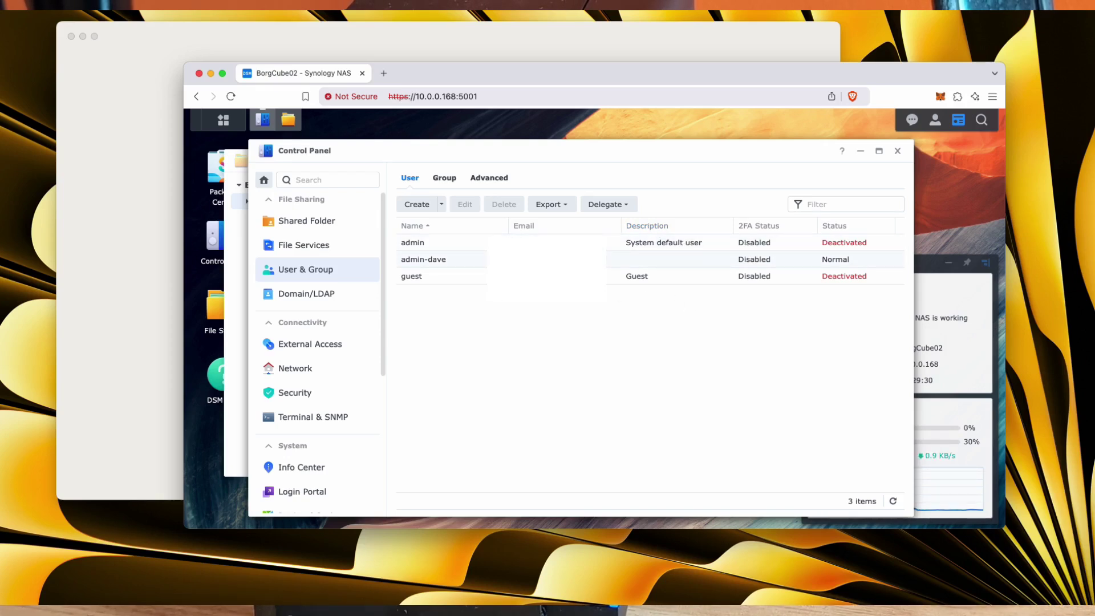
click(445, 177)
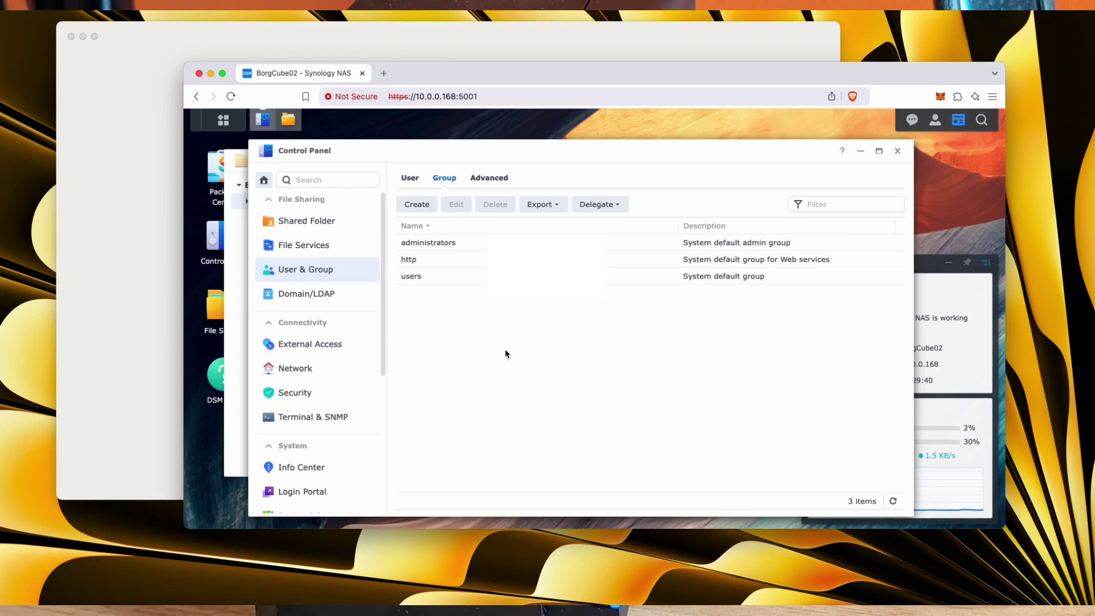
click(405, 180)
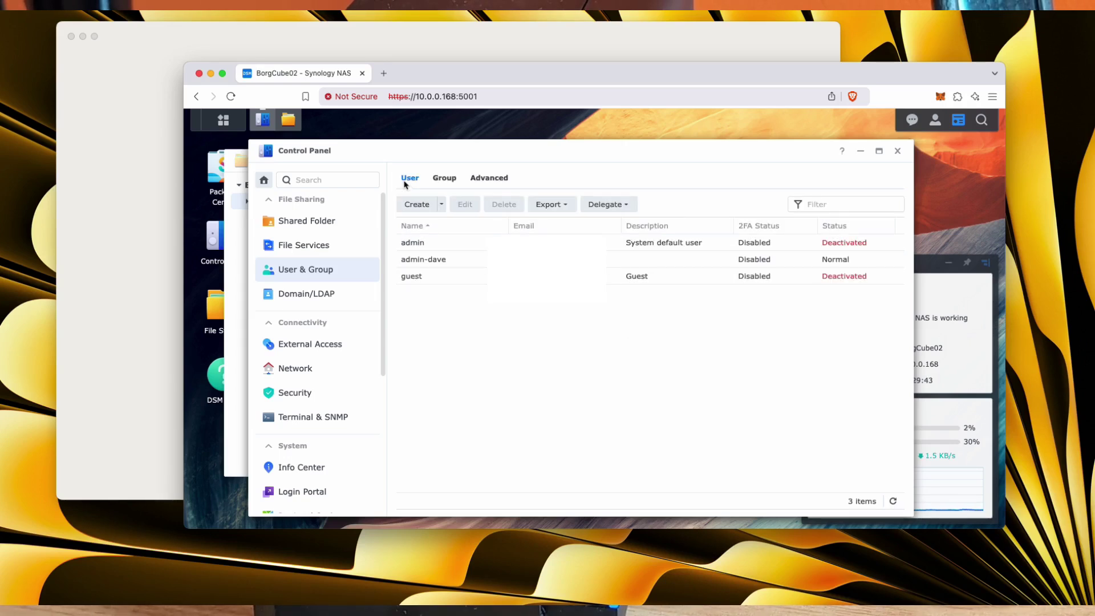
click(417, 204)
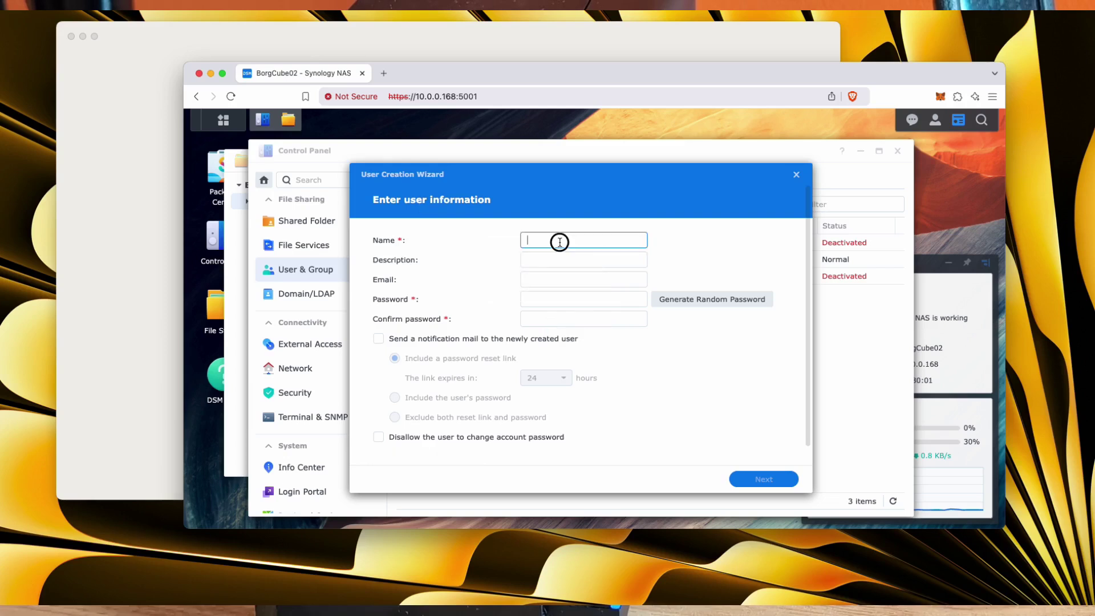
- Enter user name 'WhatTheFlash', description 'What The Flash', and a strong password, confirmed
text(WhatThe)
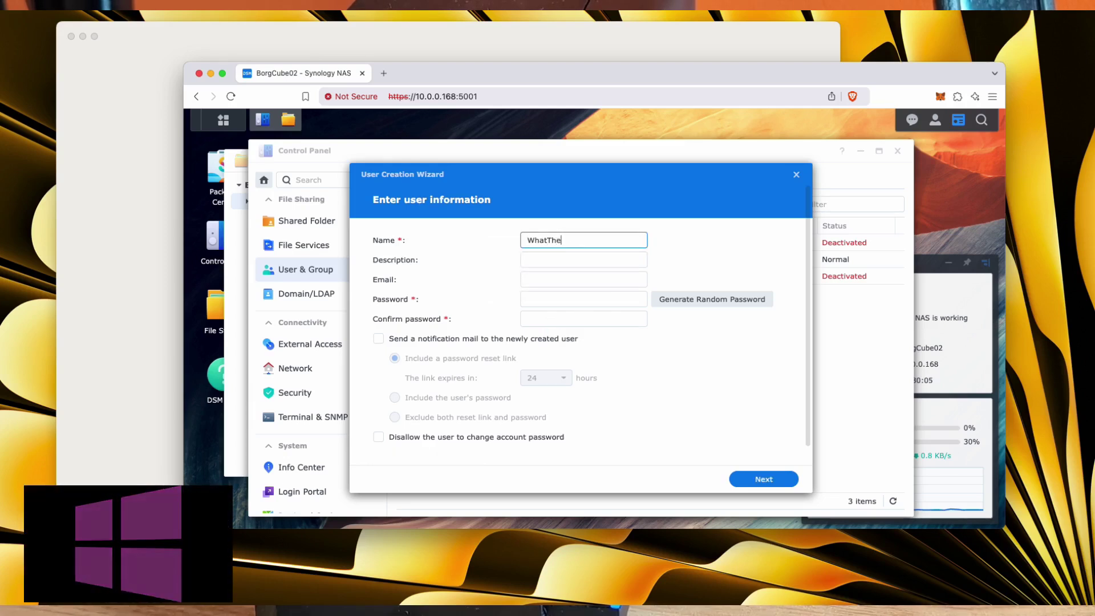
text(Flash)
key(Tab)
text(What The Flash)
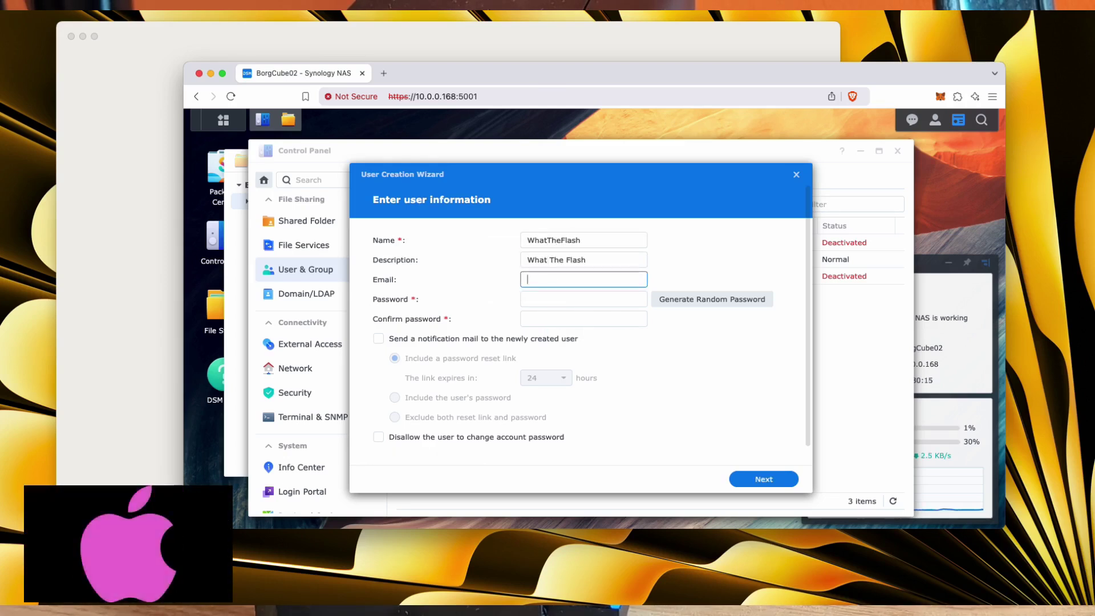
click(553, 301)
text(••••••••••••••••••••)
key(Tab)
text(••••••••••••••••••••)
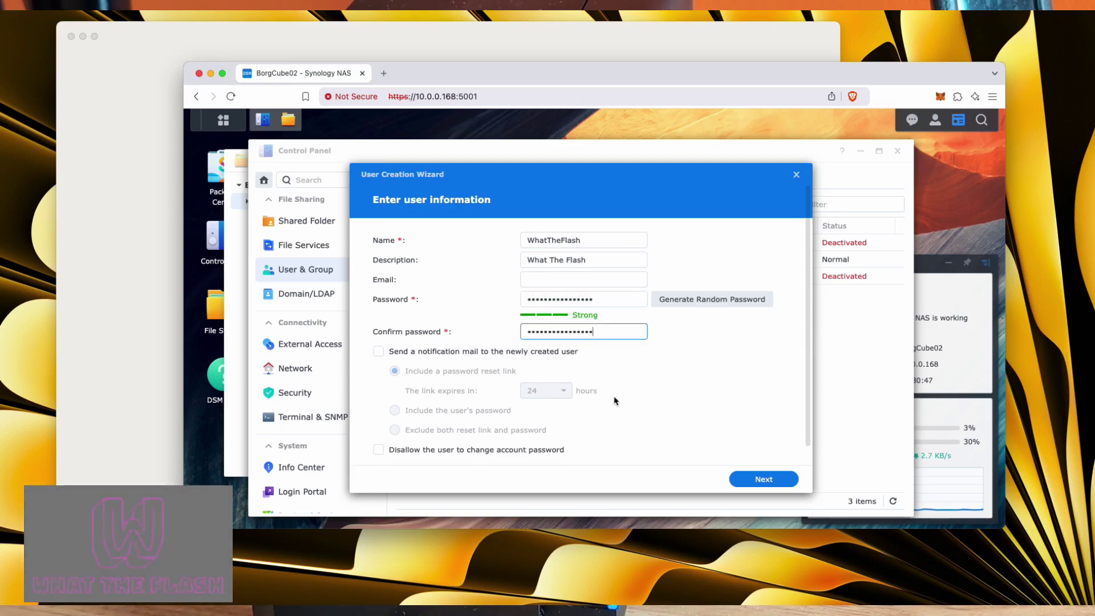
- Keep the default groups, permissions, quota and speed limits, and finish creating the user
click(764, 479)
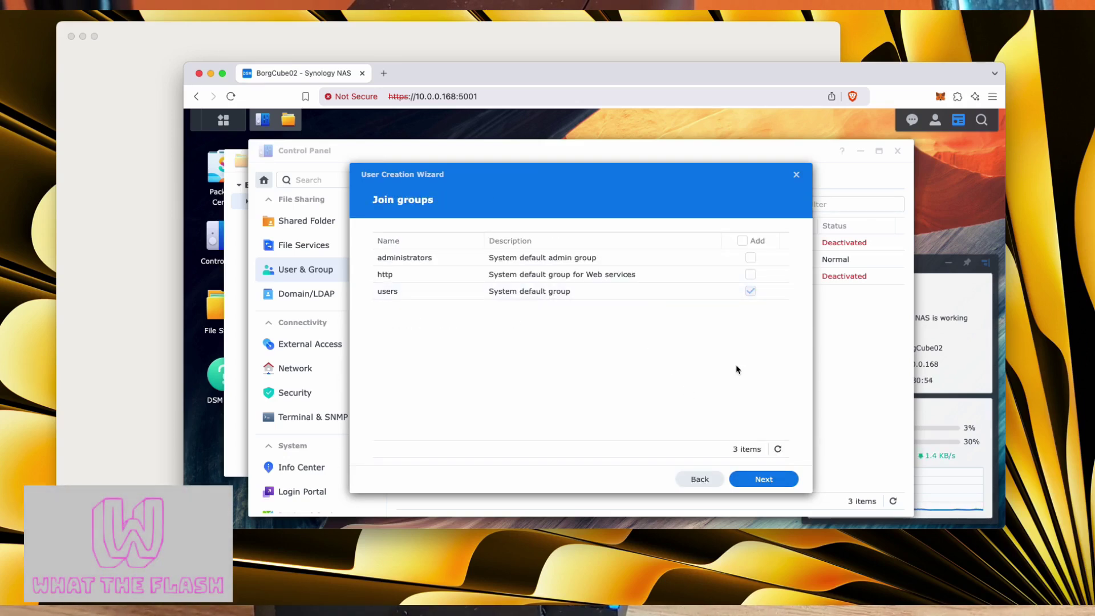
click(762, 479)
click(753, 480)
click(753, 480)
click(751, 482)
click(783, 482)
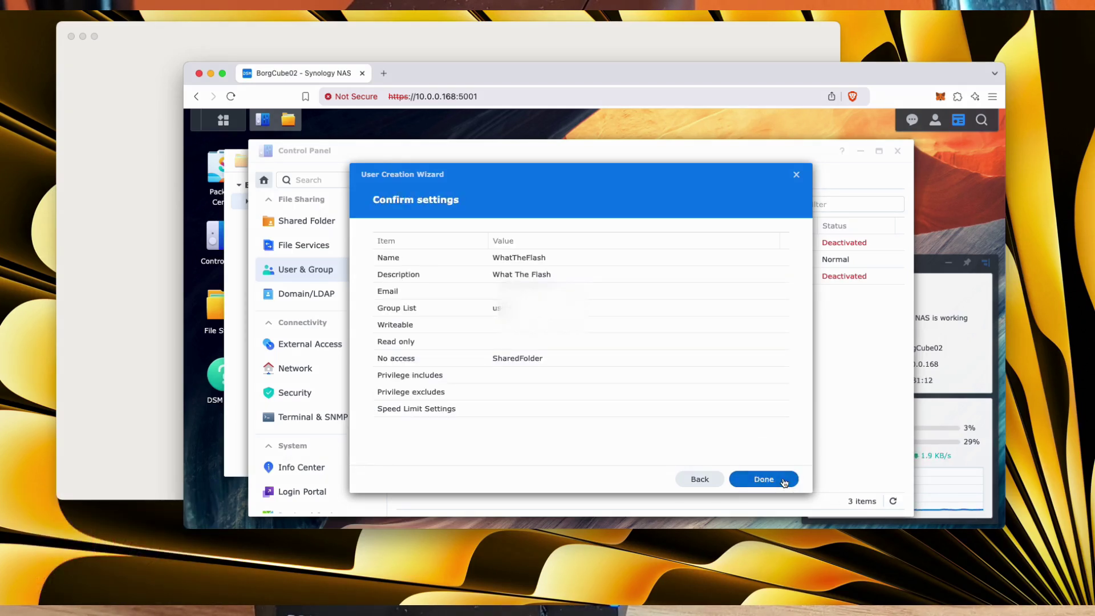
click(784, 481)
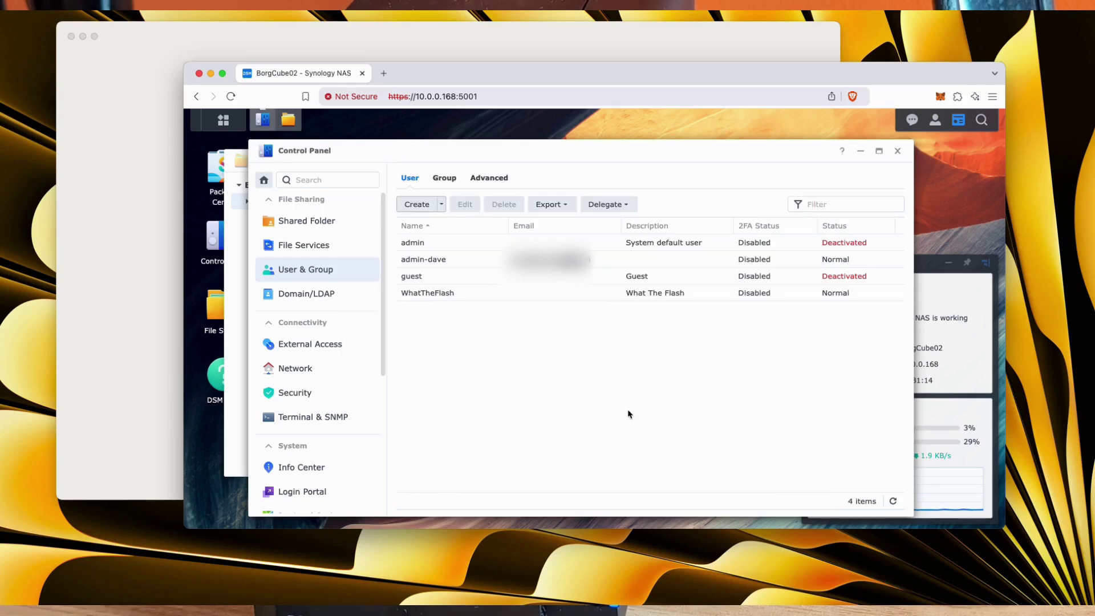
- Start a new group named grp-wtf with description 'group for wtf users'
click(444, 178)
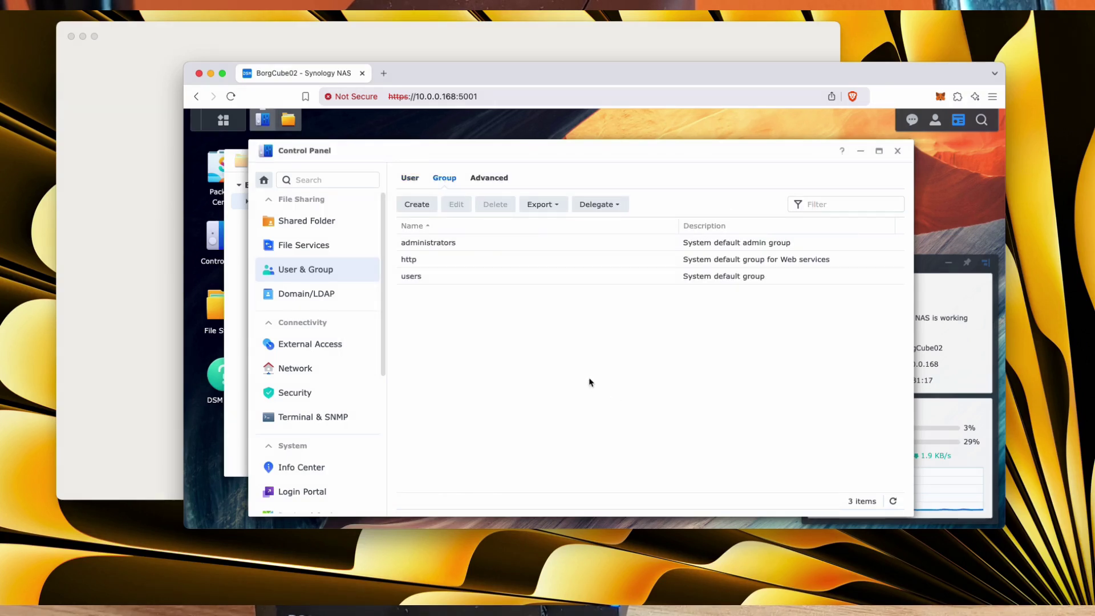
click(414, 204)
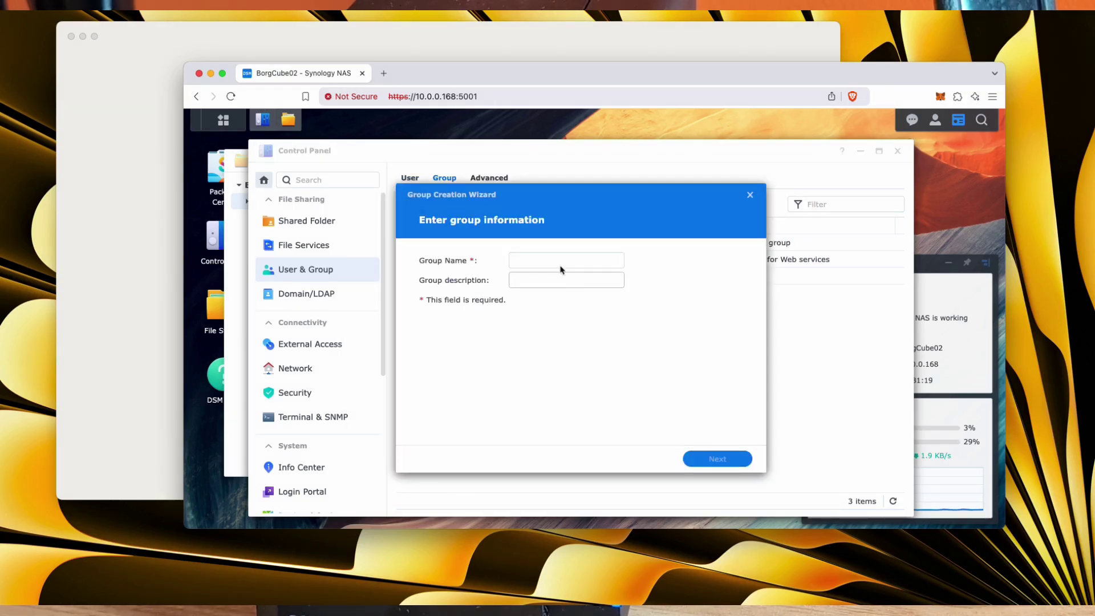
click(555, 260)
text(grp-w)
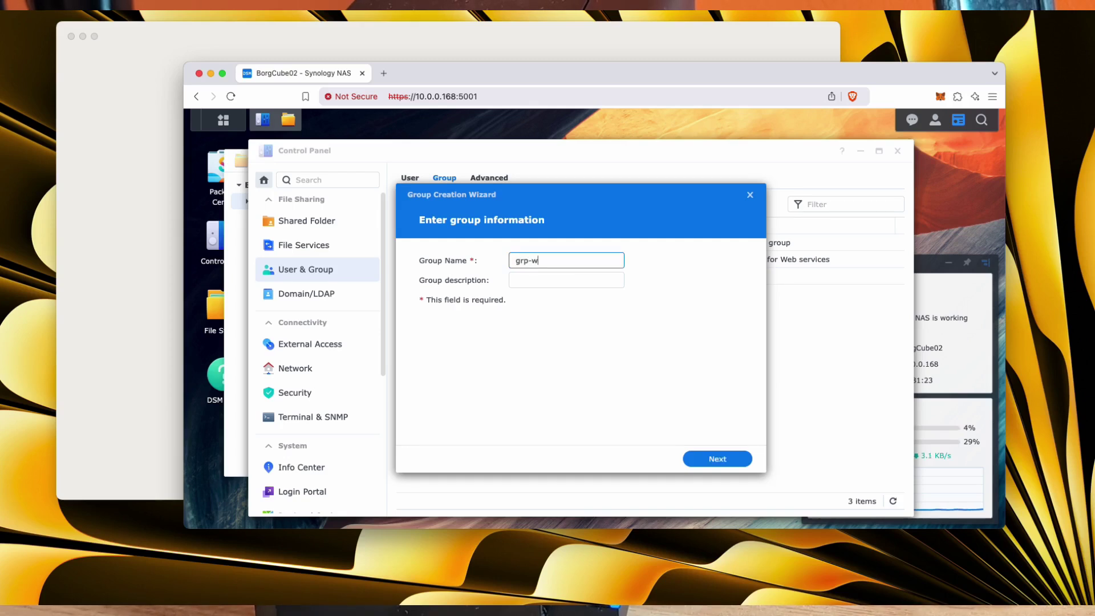
click(557, 281)
text(group for wtf users)
key(Return)
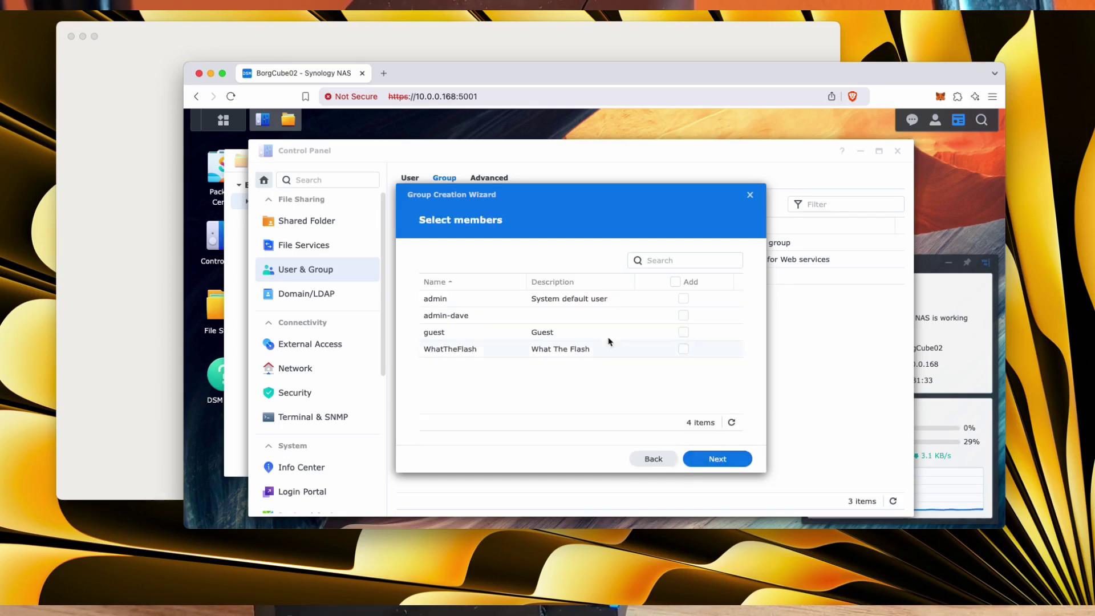
- Add the new user, grant Read/Write on SharedFolder, and keep quotas and app permissions unchanged
click(684, 349)
click(736, 460)
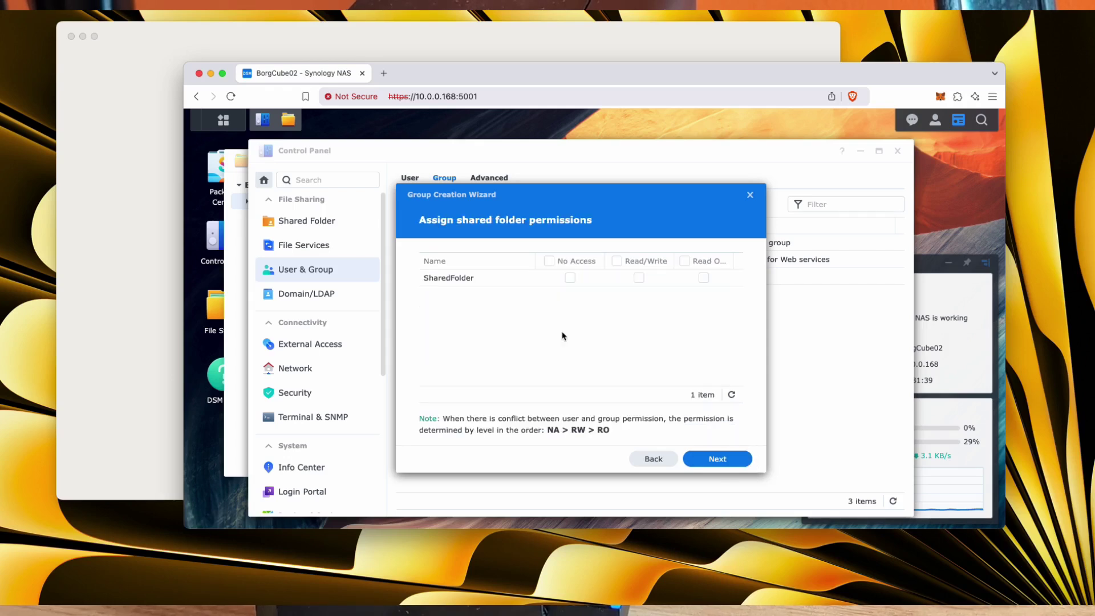
click(617, 261)
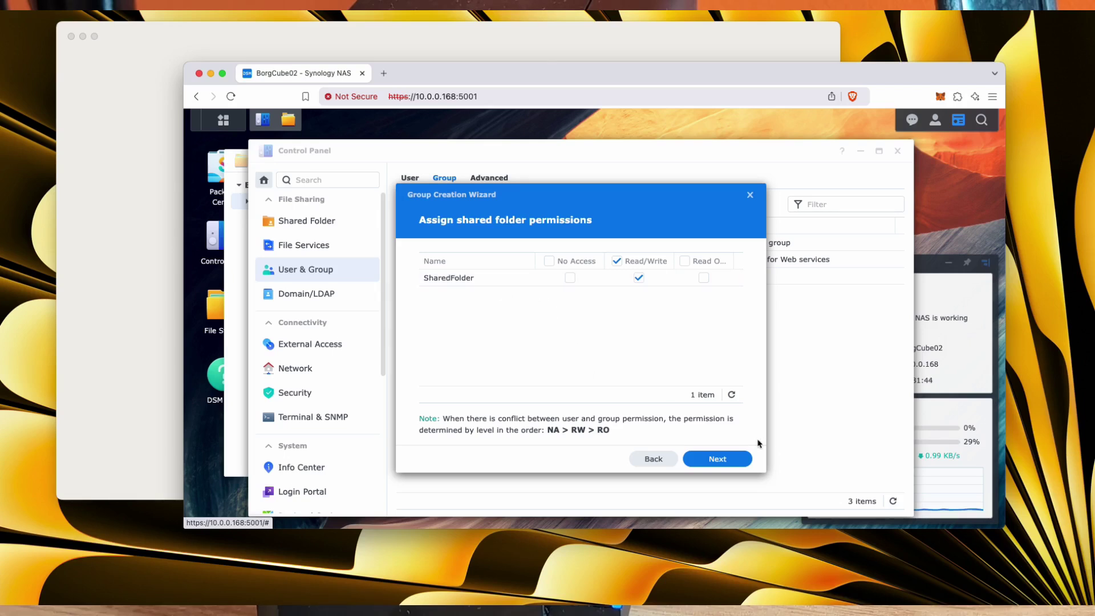
click(720, 459)
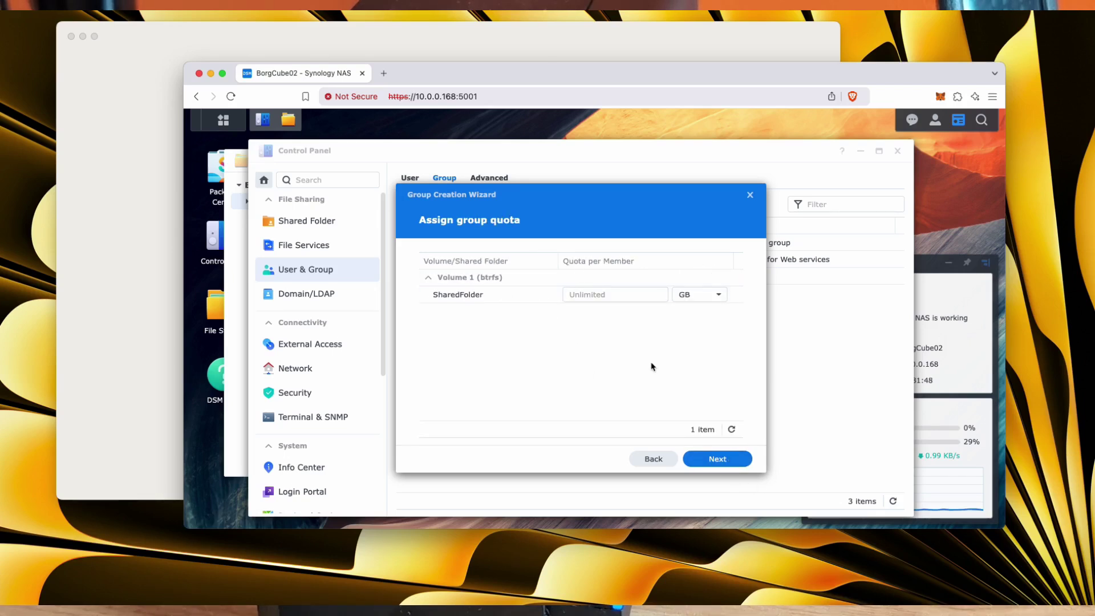
click(717, 459)
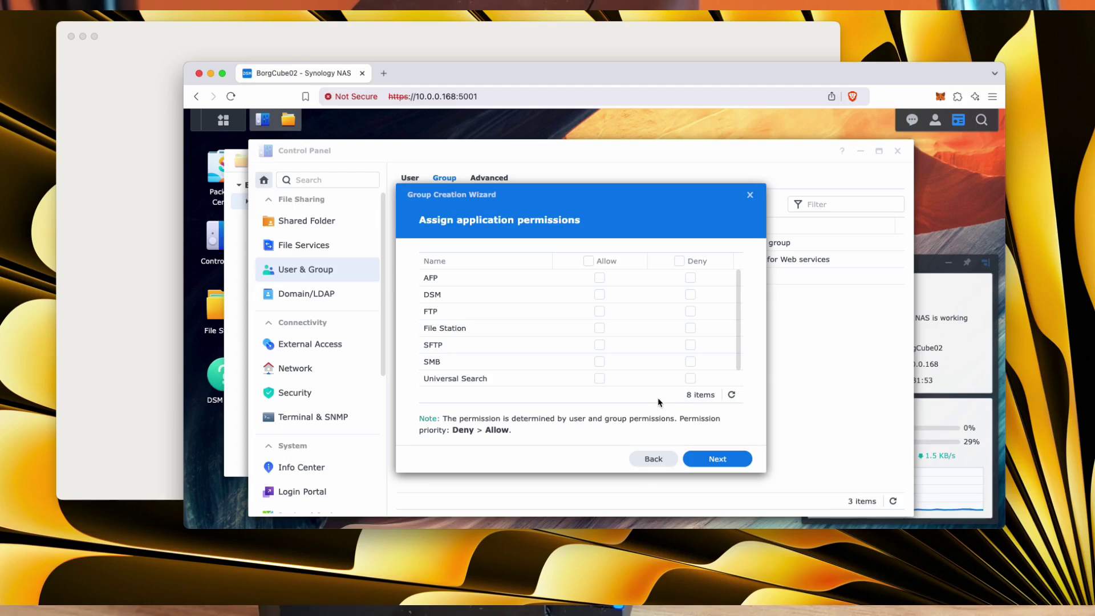
scroll(541, 361, down, 1)
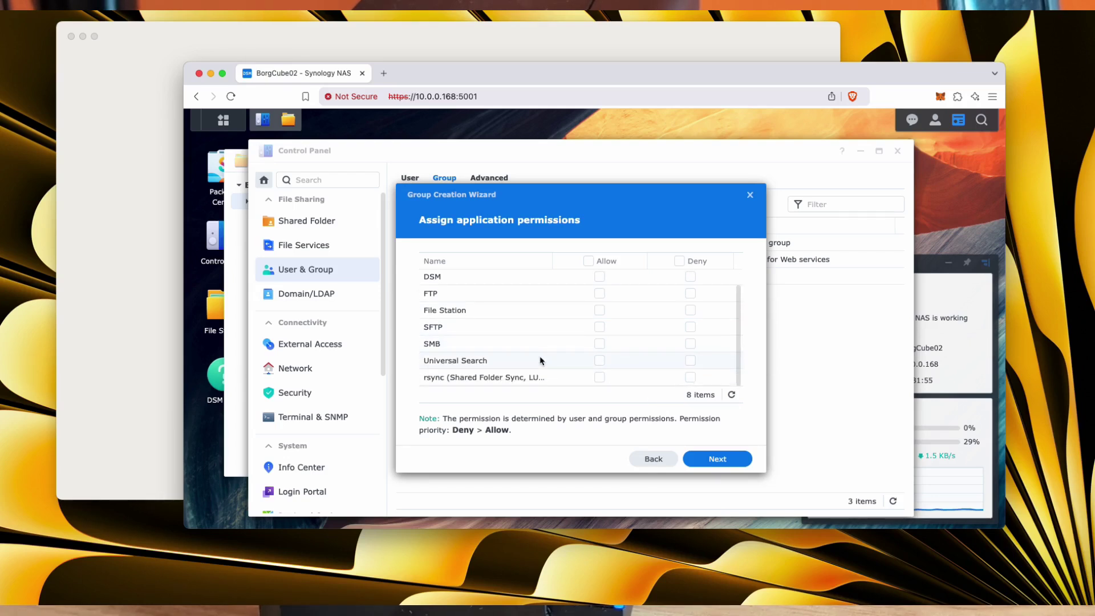
scroll(541, 360, up, 1)
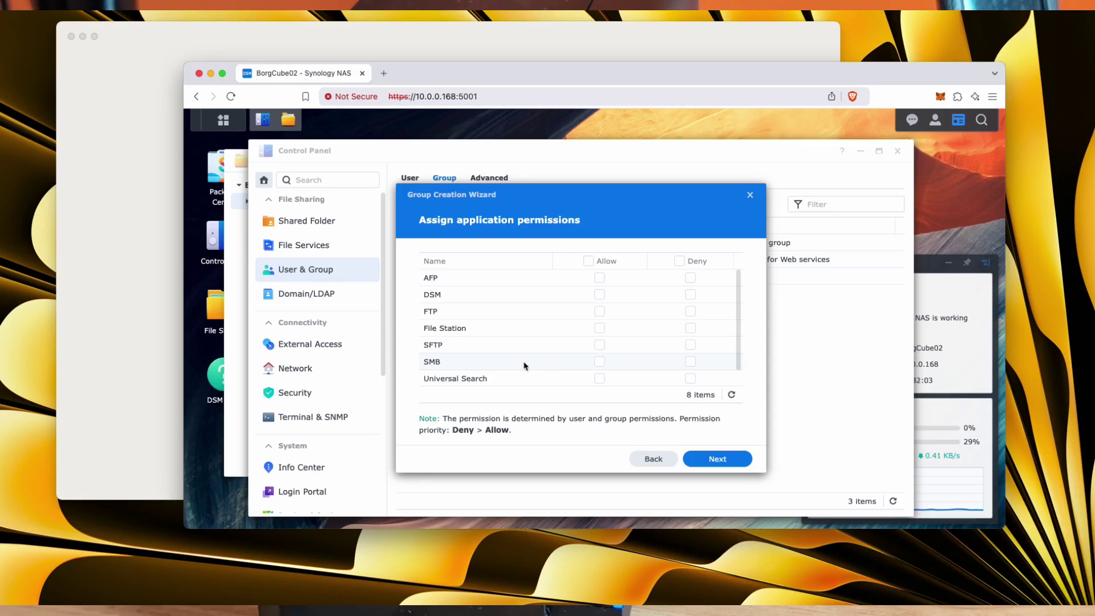
scroll(536, 373, down, 1)
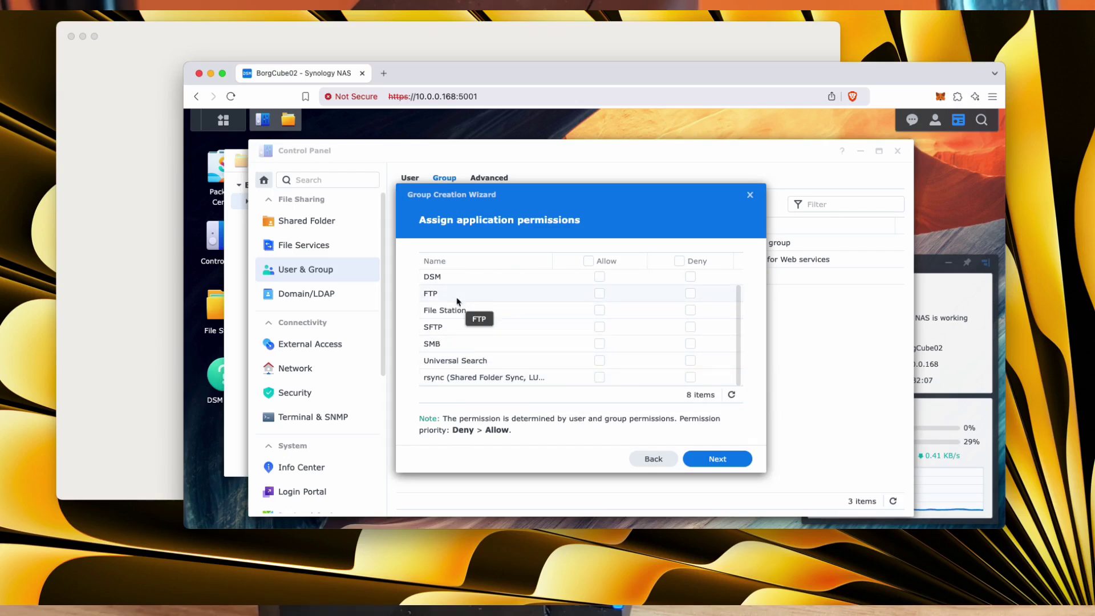
click(720, 462)
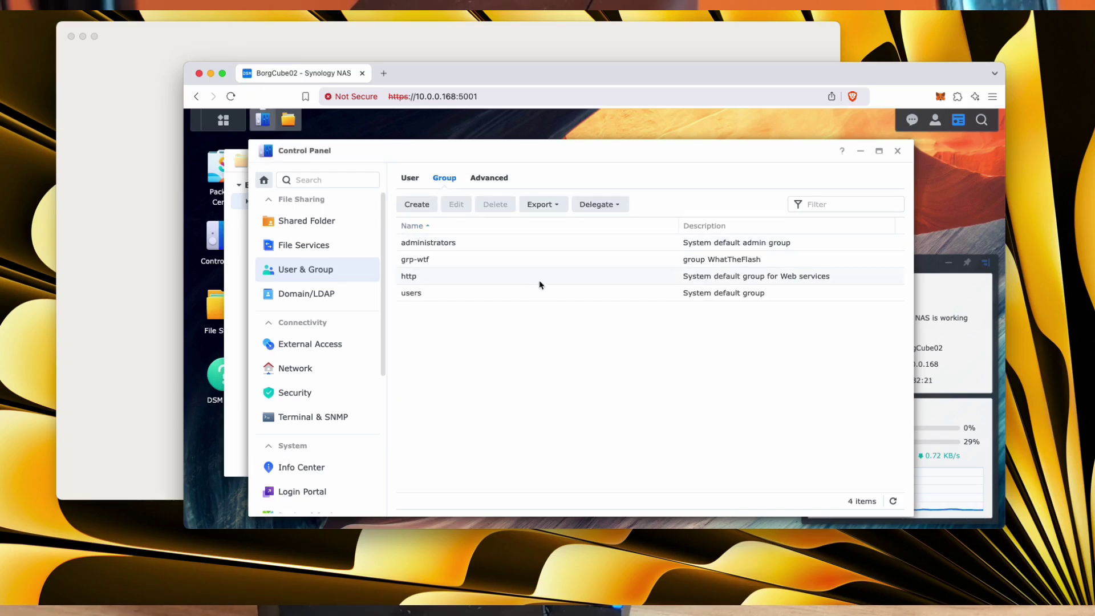
- On the Advanced tab, enable the user home service on Volume 1 and apply it
click(489, 178)
scroll(628, 342, down, 10)
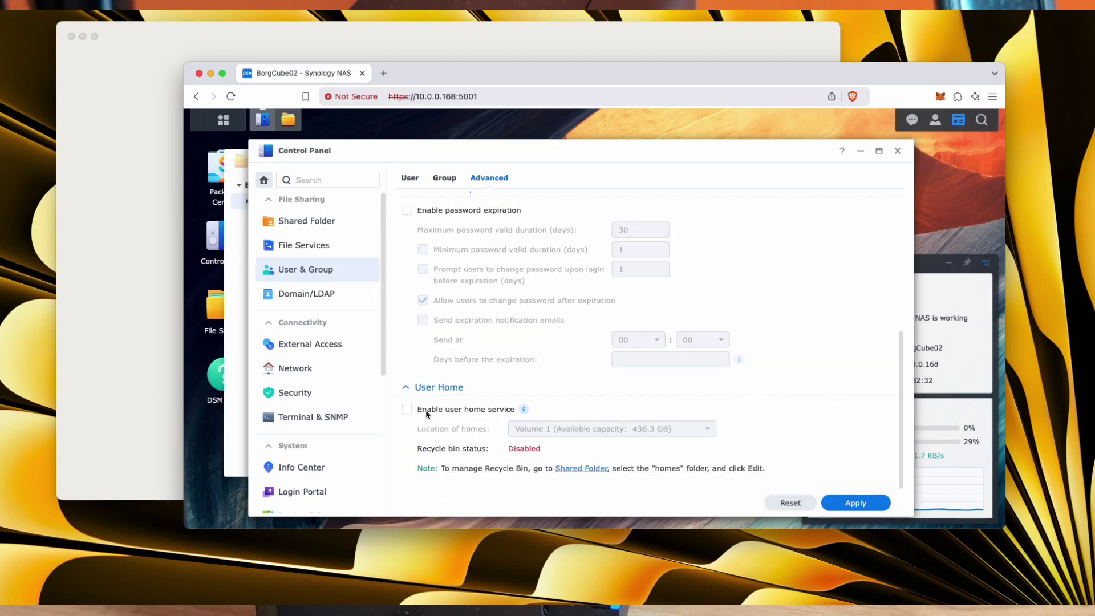
click(407, 409)
drag(416, 151, 550, 138)
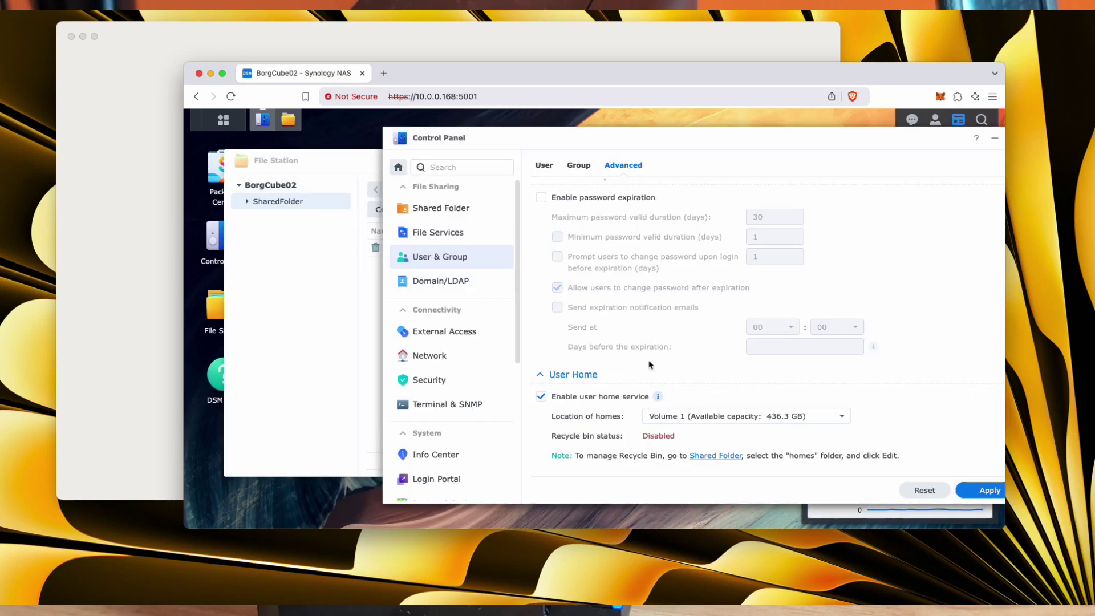
drag(621, 142, 535, 146)
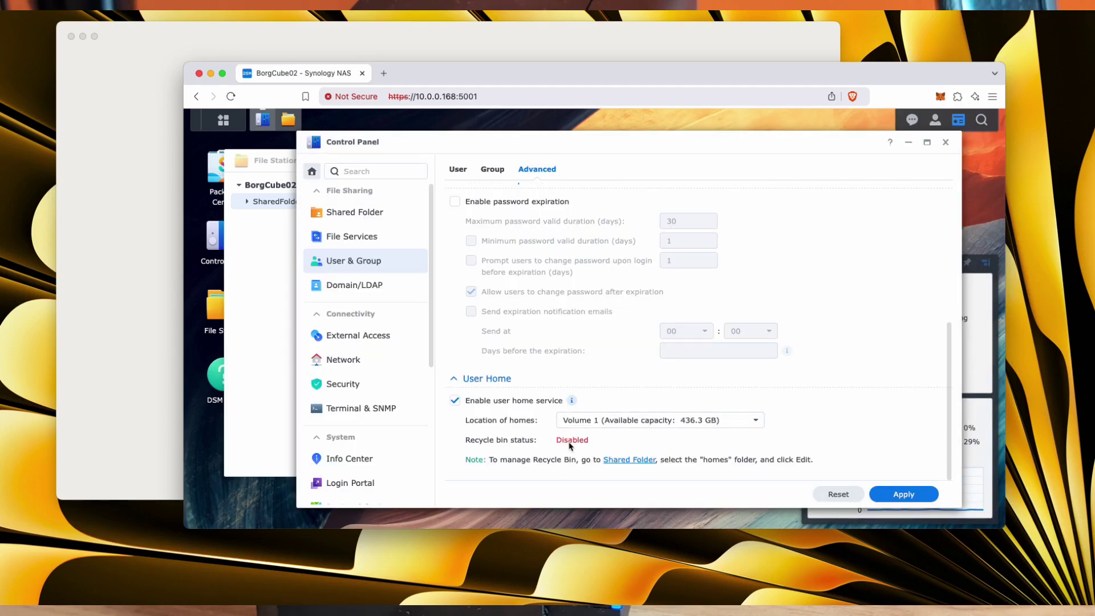
click(907, 493)
- In File Station, check the empty home folder, then list homes showing the per-user folders, including WhatTheFlash
click(273, 252)
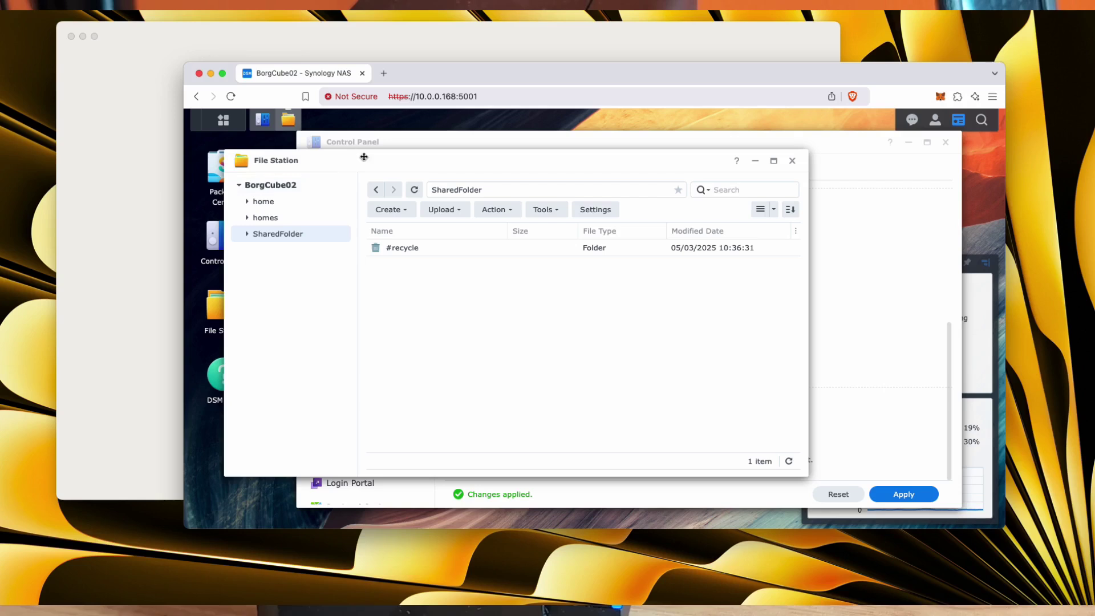
mouse_move(364, 158)
mouse_down()
mouse_move(399, 165)
mouse_move(429, 140)
mouse_move(368, 167)
mouse_up()
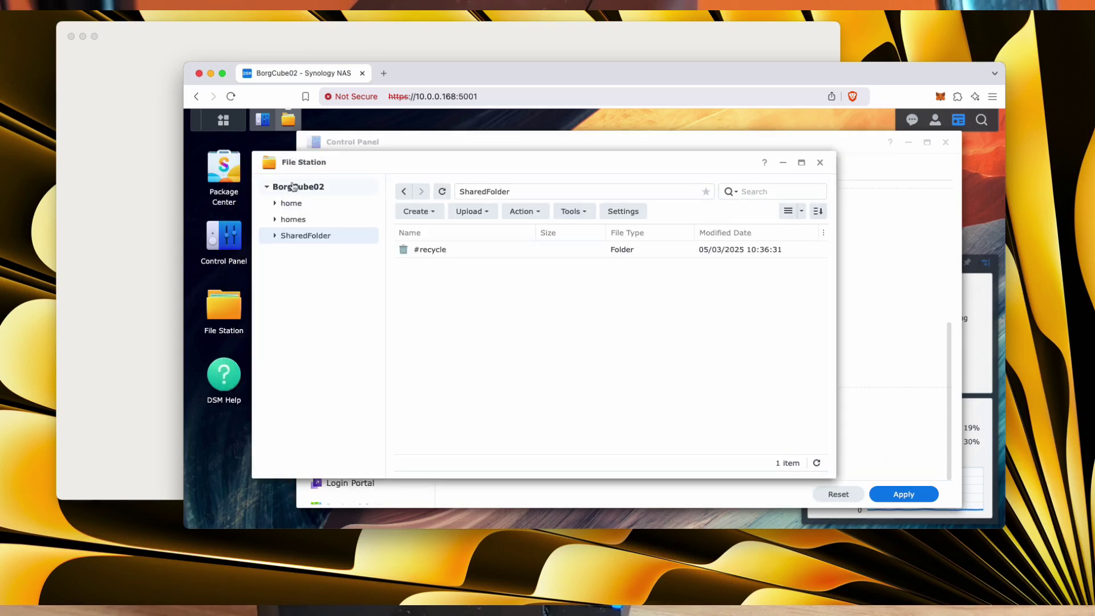
click(298, 207)
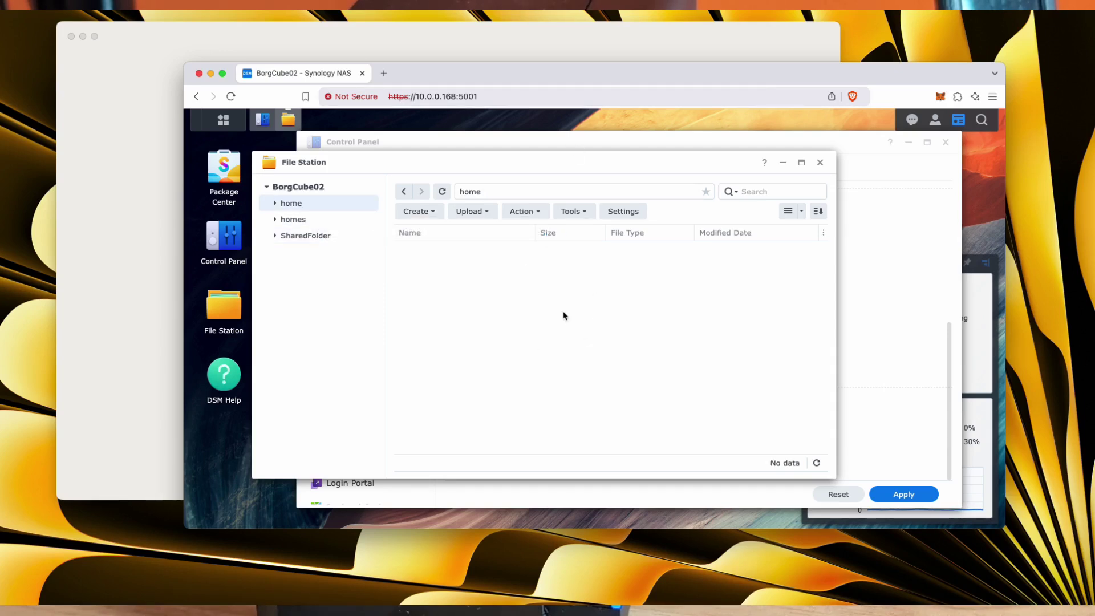
click(291, 219)
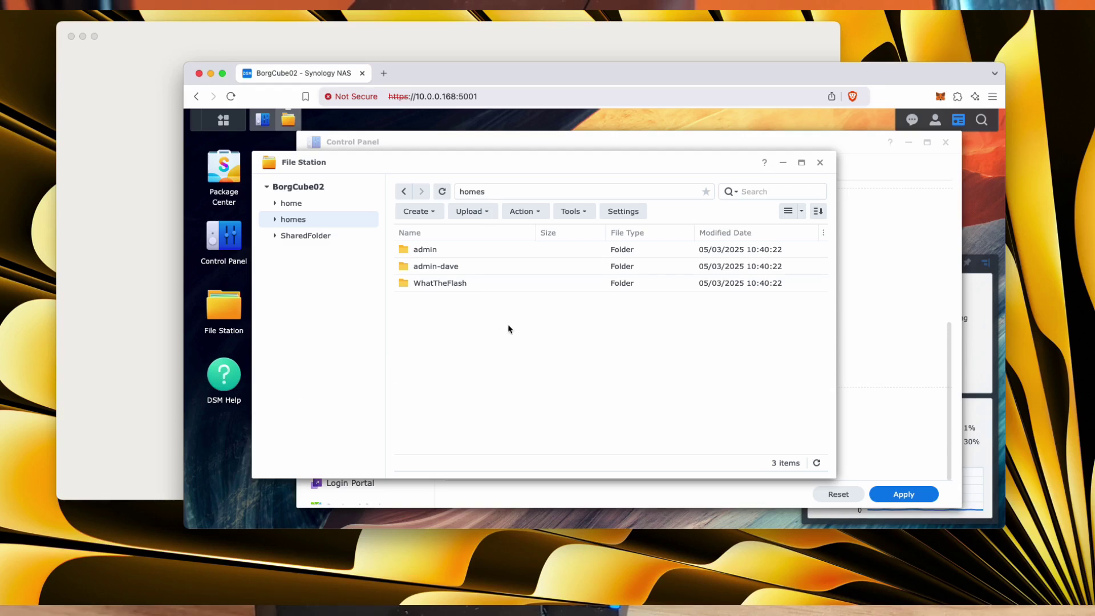
click(497, 98)
text(c)
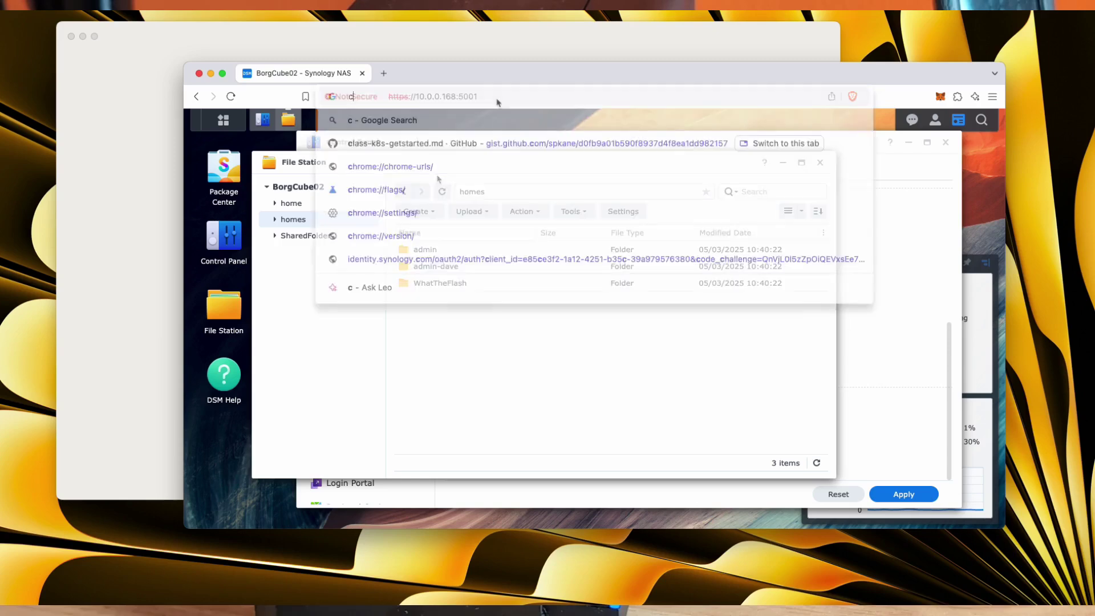
text(:#User)
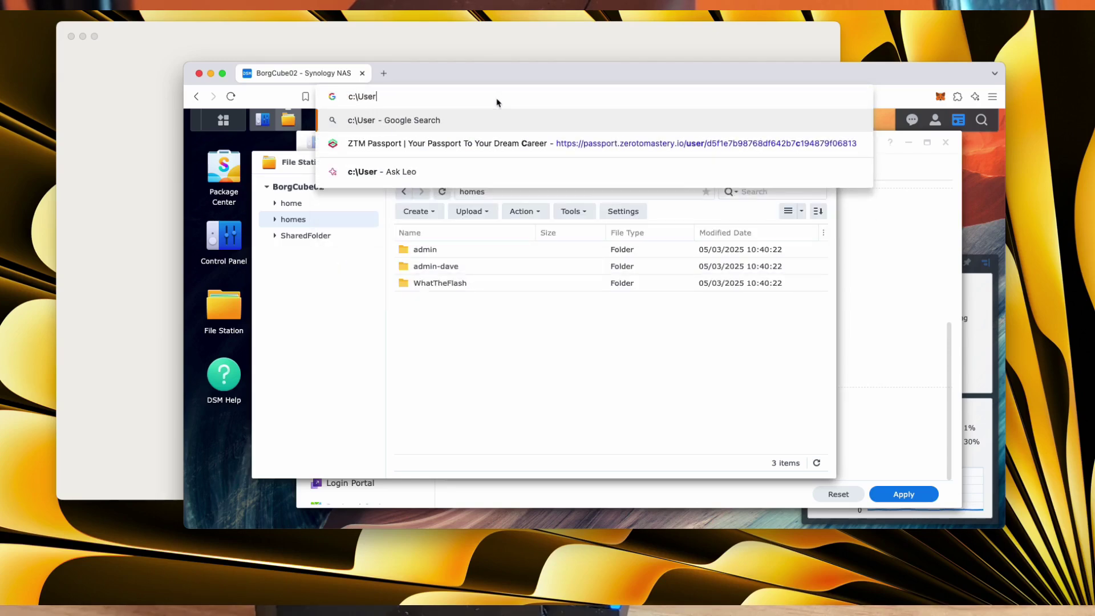
text(s\david)
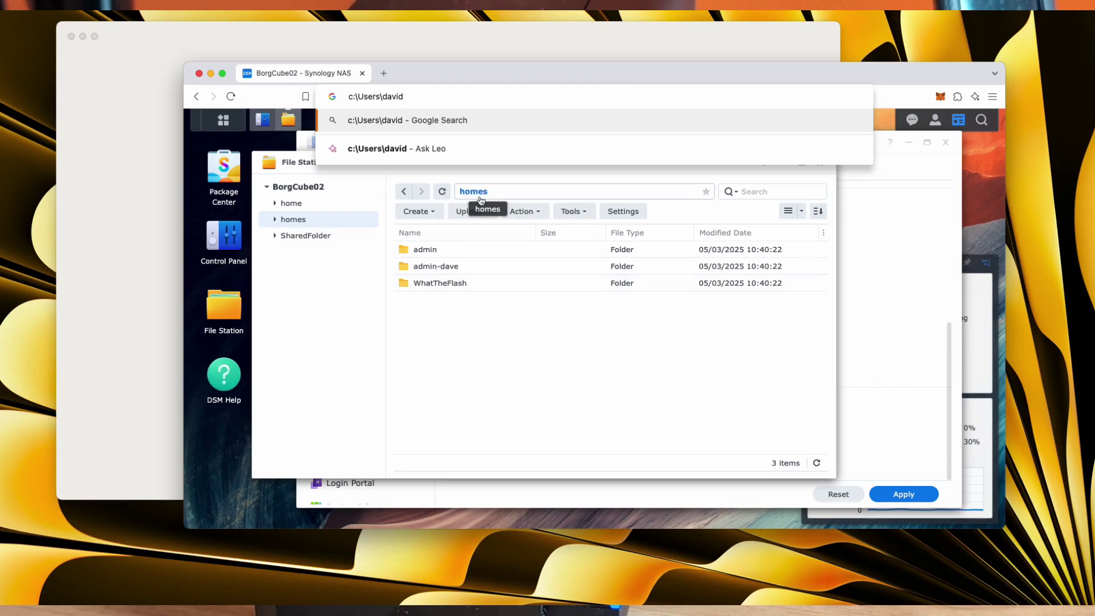
click(318, 98)
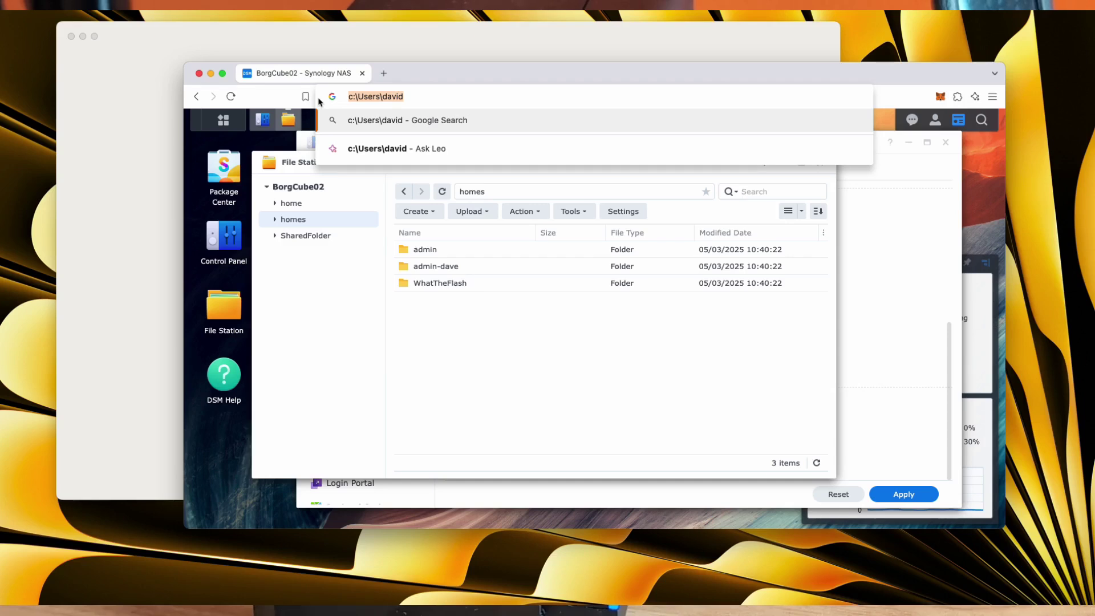
text(/home/admin-dave)
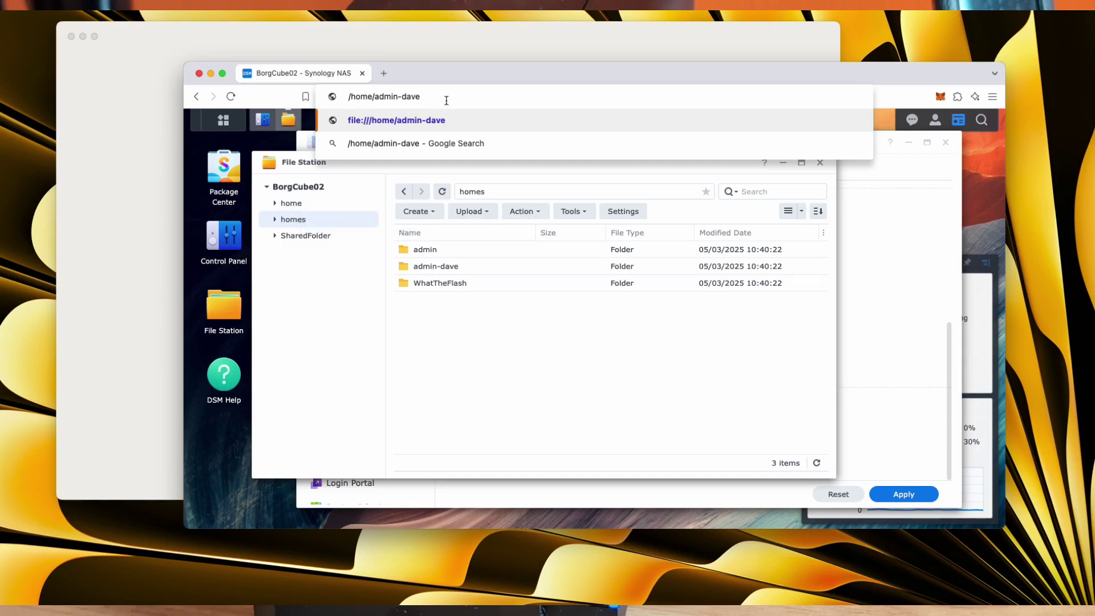
key(BackSpace)
key(BackSpace)
key(BackSpace)
key(BackSpace)
key(BackSpace)
key(BackSpace)
key(BackSpace)
key(BackSpace)
key(BackSpace)
key(BackSpace)
key(BackSpace)
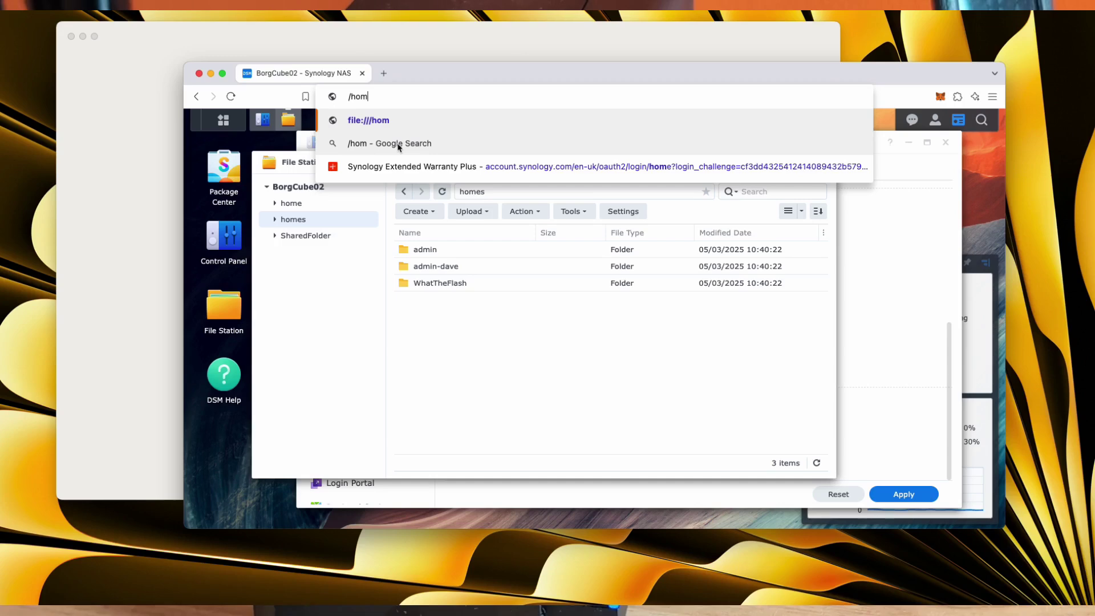
key(BackSpace)
key(BackSpace)
key(BackSpace)
key(BackSpace)
key(BackSpace)
text(c:)
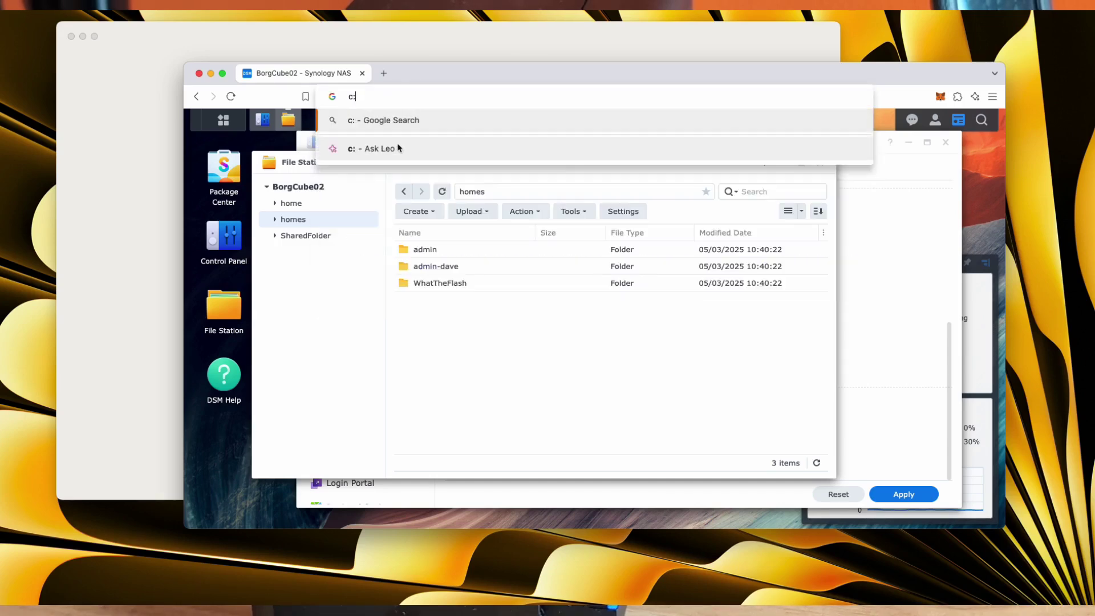
text(\Users)
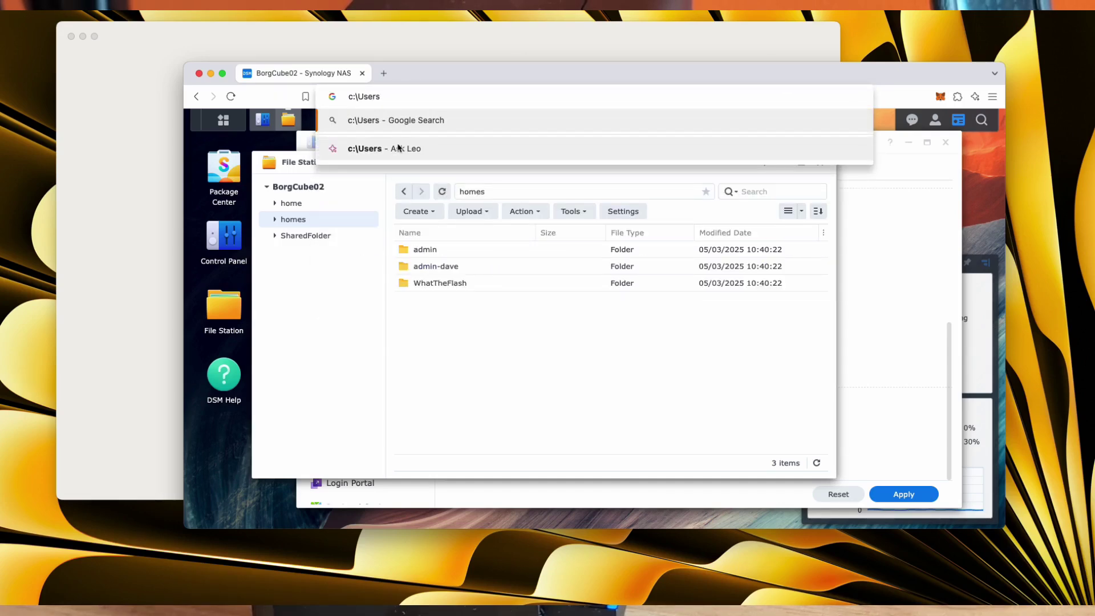
text(\)
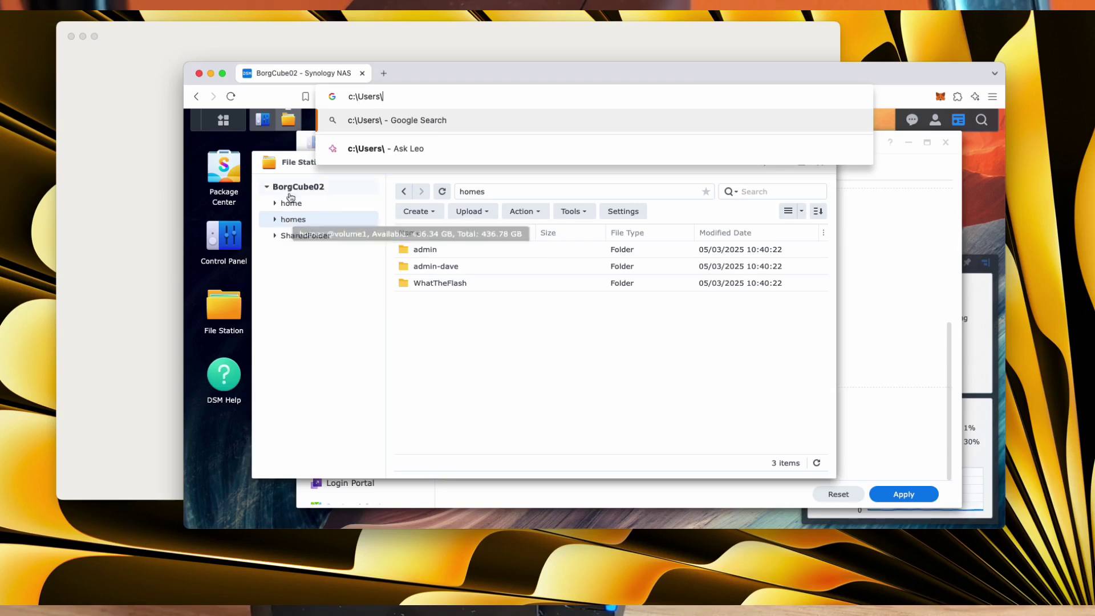
click(276, 273)
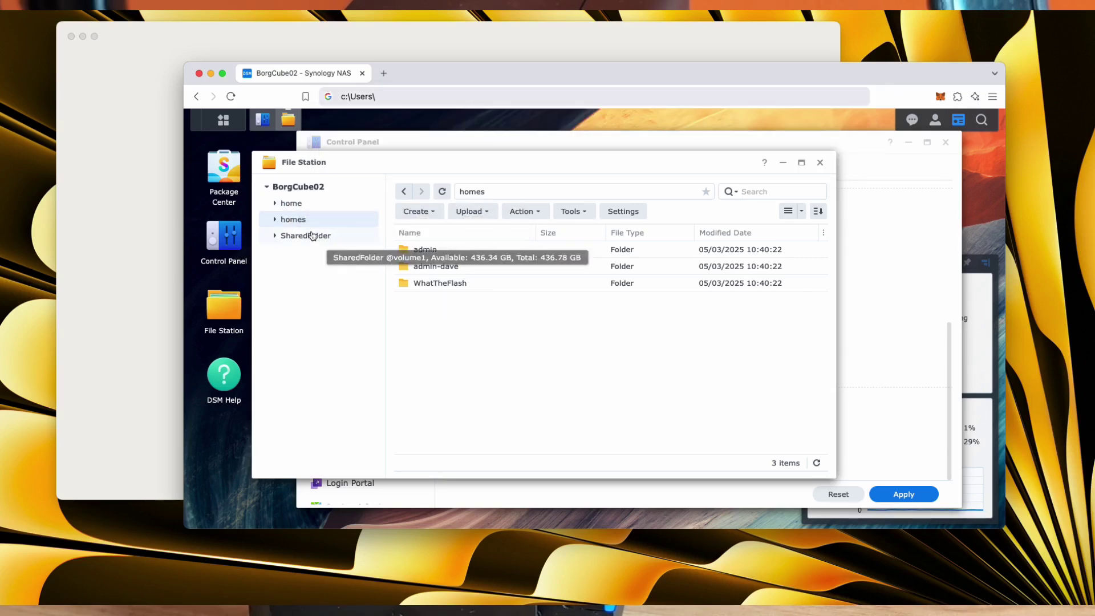
click(398, 101)
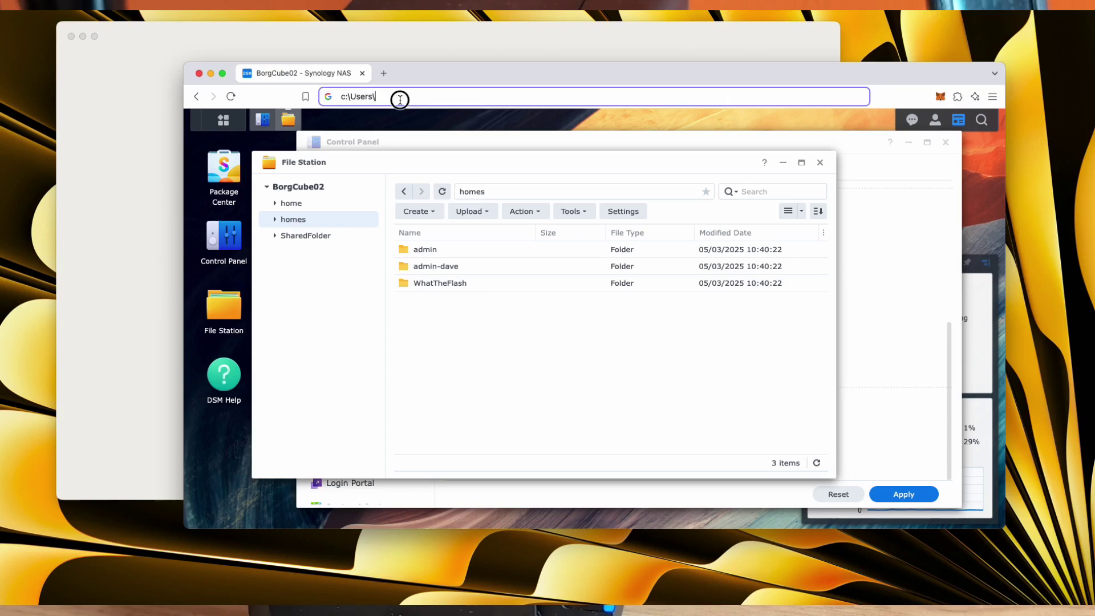
click(399, 101)
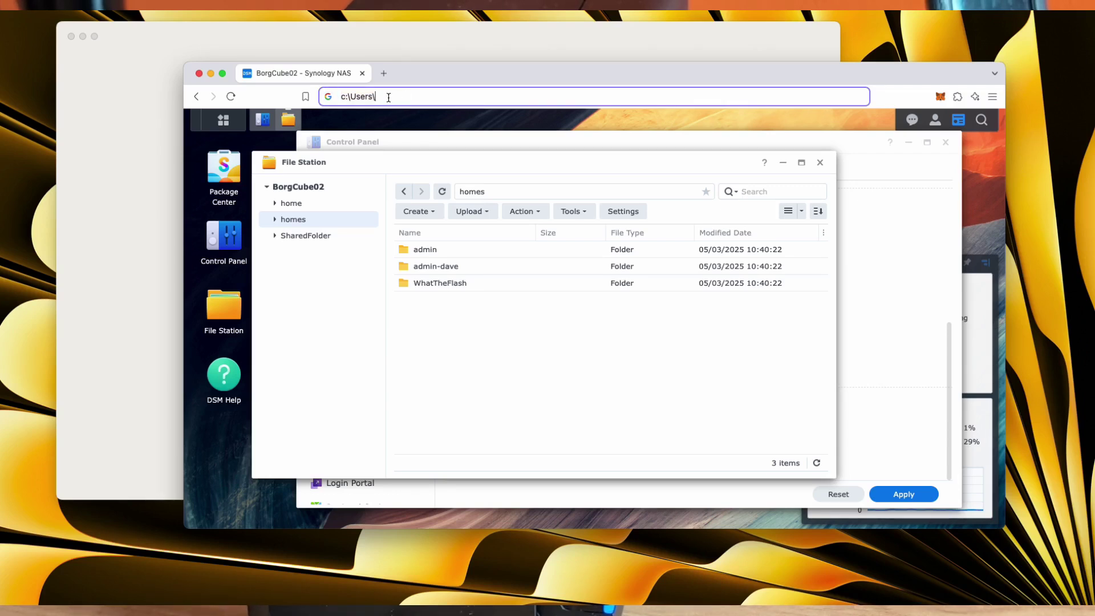
text(all users)
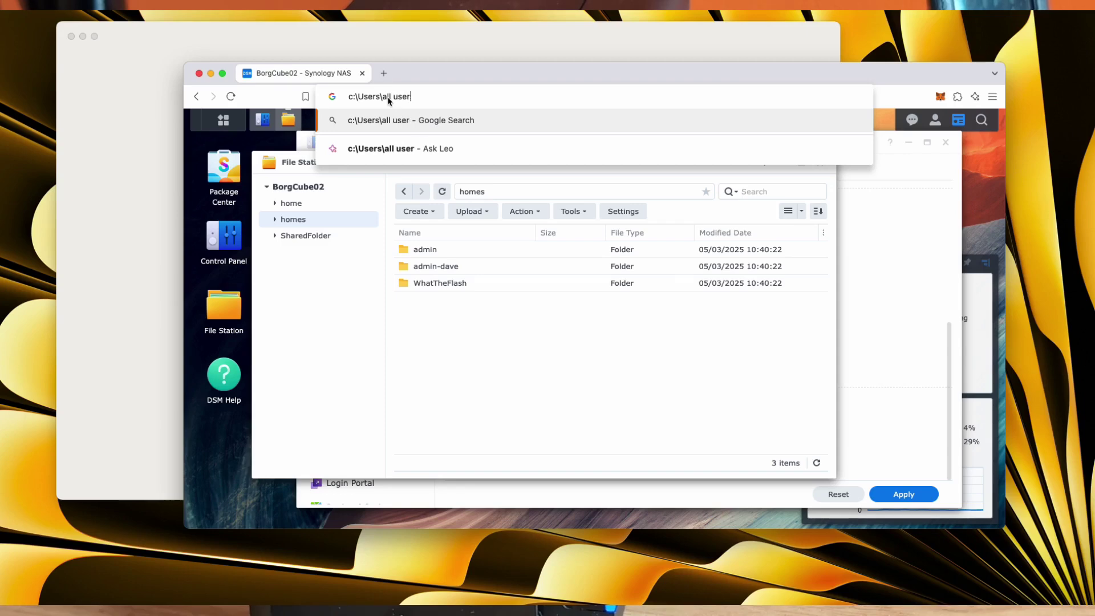
key(BackSpace)
key(BackSpace)
key(BackSpace)
key(BackSpace)
key(BackSpace)
key(BackSpace)
key(BackSpace)
key(BackSpace)
key(BackSpace)
key(BackSpace)
key(BackSpace)
key(BackSpace)
key(BackSpace)
key(BackSpace)
key(BackSpace)
key(BackSpace)
key(BackSpace)
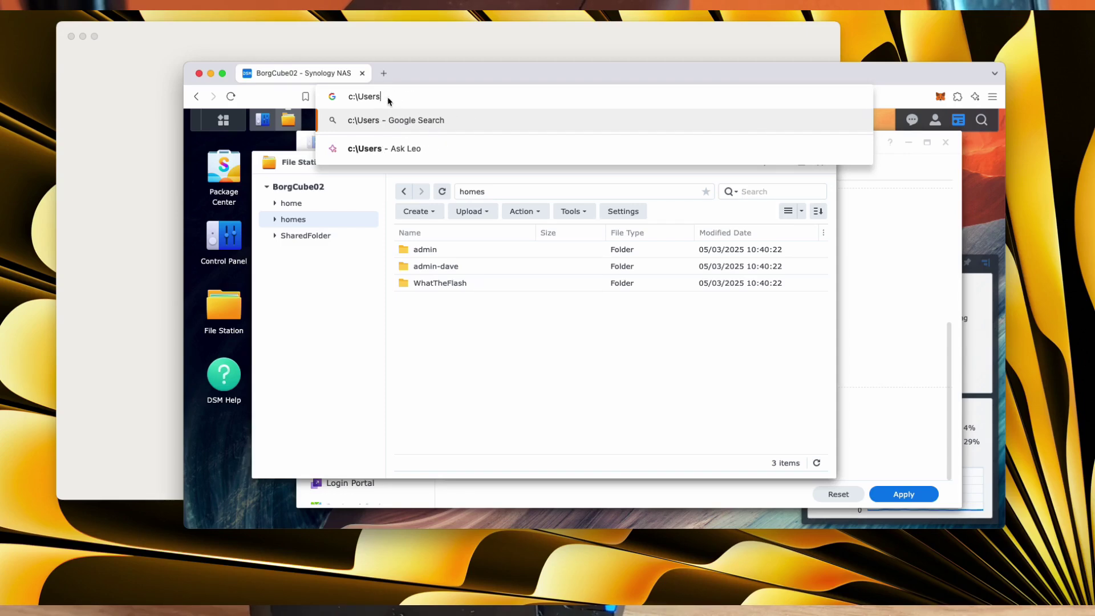
key(BackSpace)
text(/home/)
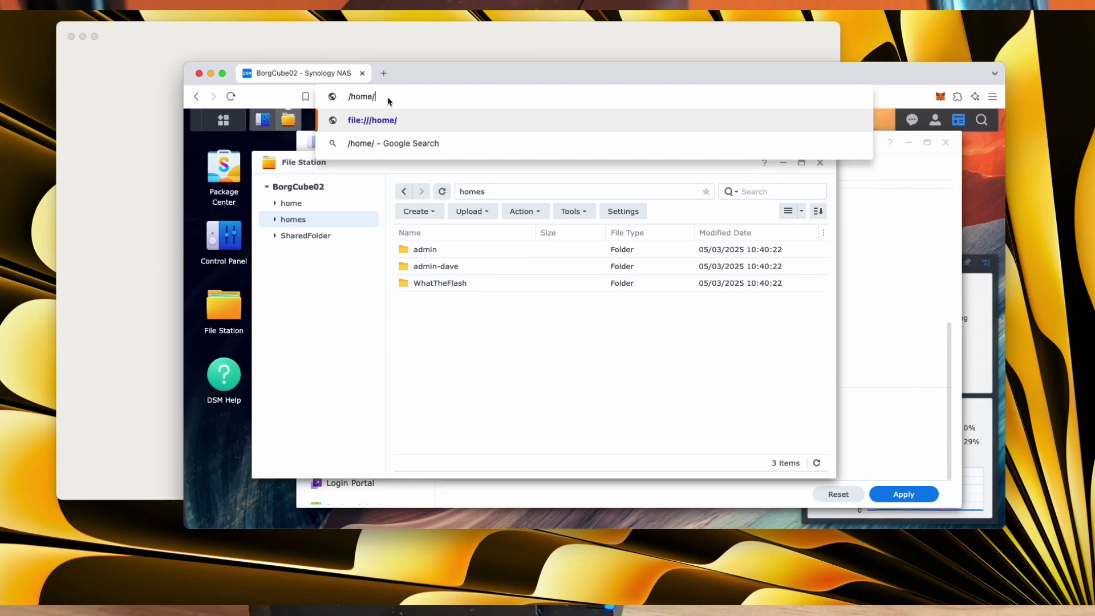
text(admi)
key(super+BackSpace)
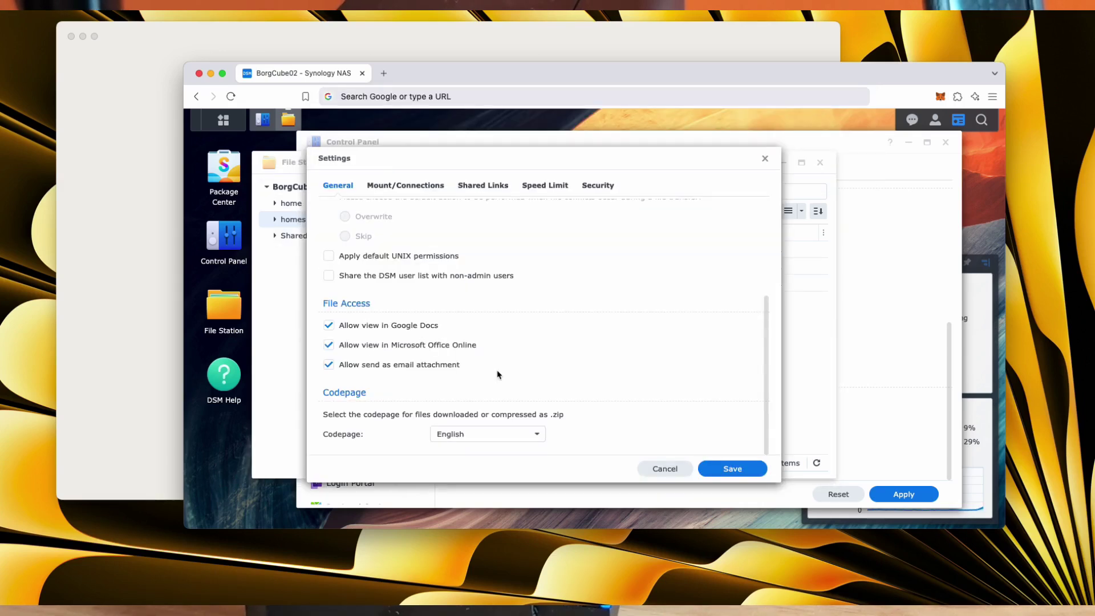
click(416, 186)
click(597, 185)
click(483, 185)
click(665, 468)
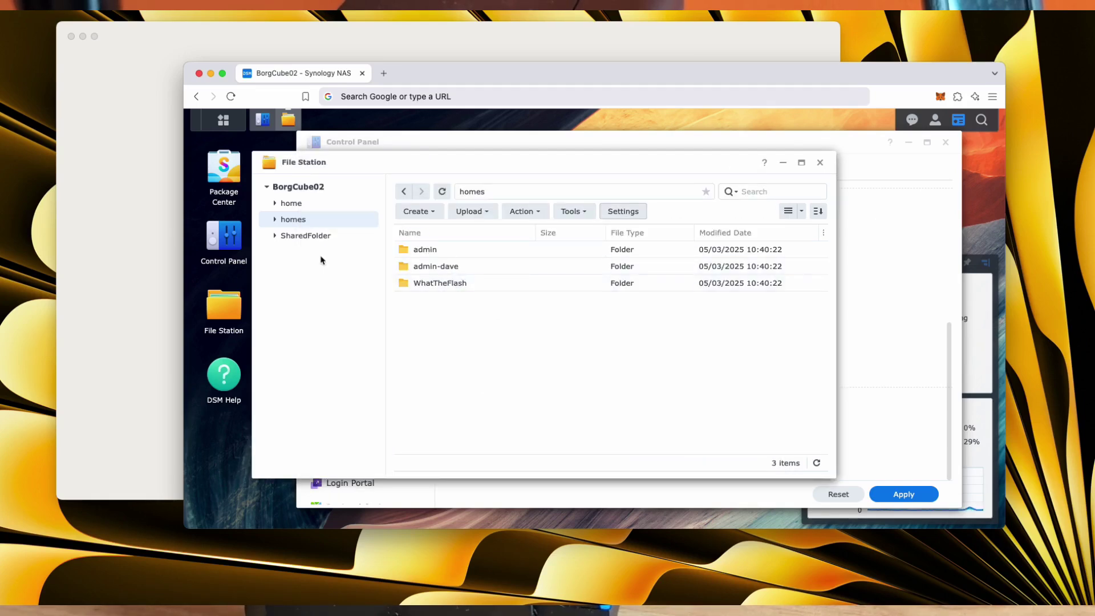
click(572, 211)
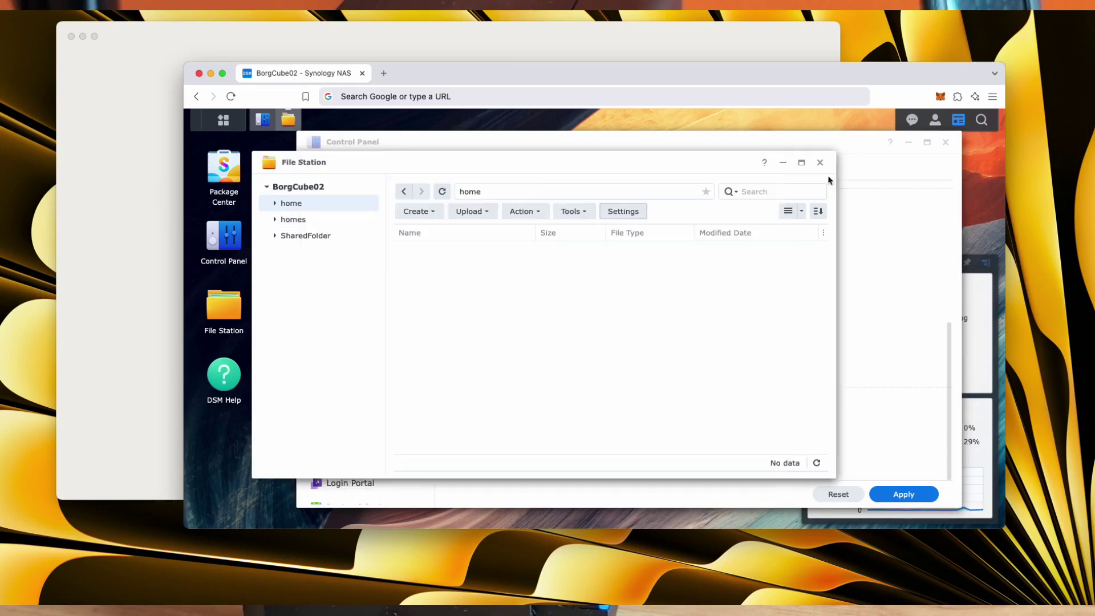
- Copy smb://BorgCube02 from File Services and connect to it from Finder's Connect to Server
click(820, 162)
click(359, 236)
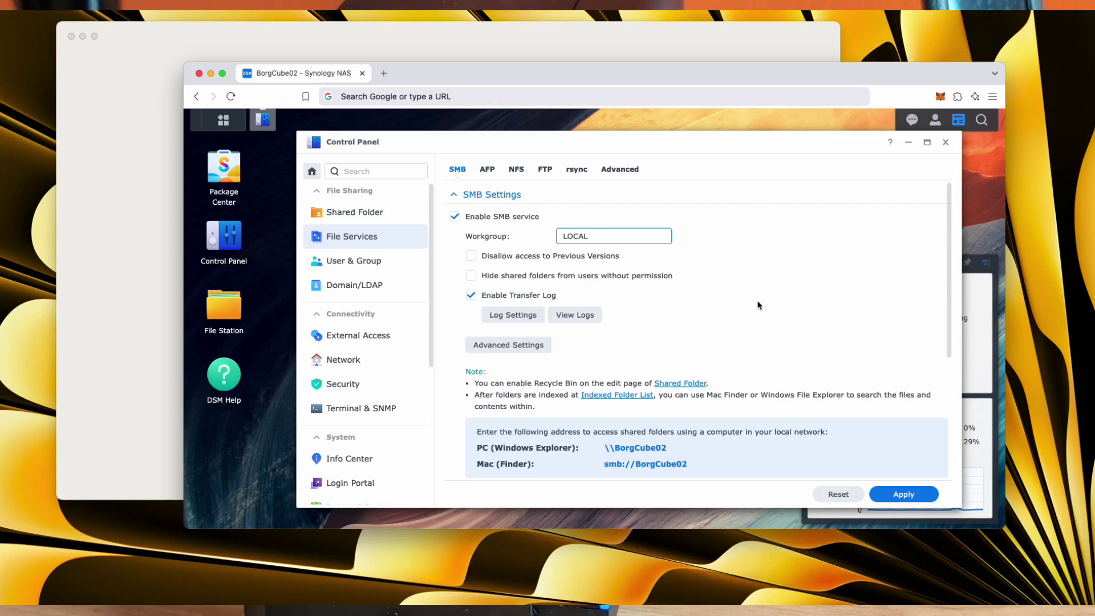
triple_click(608, 467)
key(super+c)
click(142, 12)
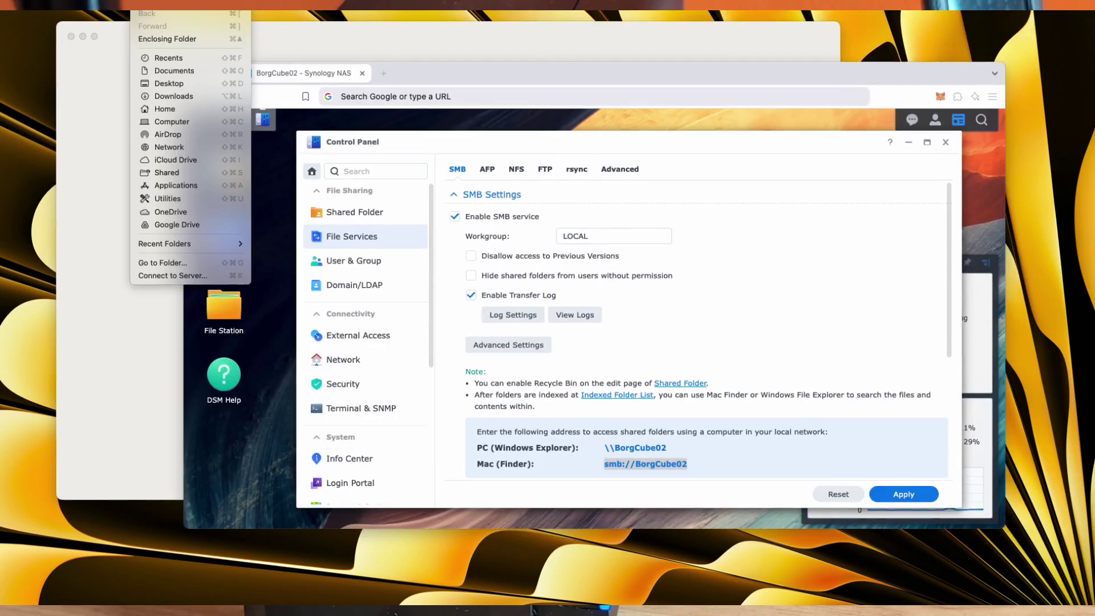
click(172, 274)
key(super+v)
key(Return)
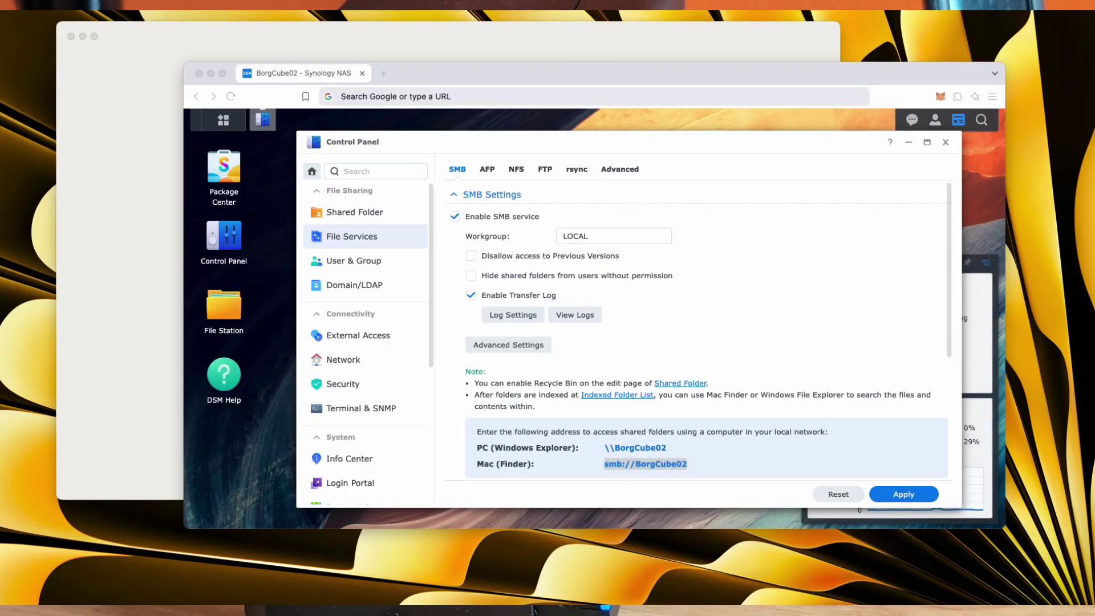
- Sign in with the registered user's name and password, remembering it, to reveal the NAS volumes
drag(347, 451, 438, 264)
key(BackSpace)
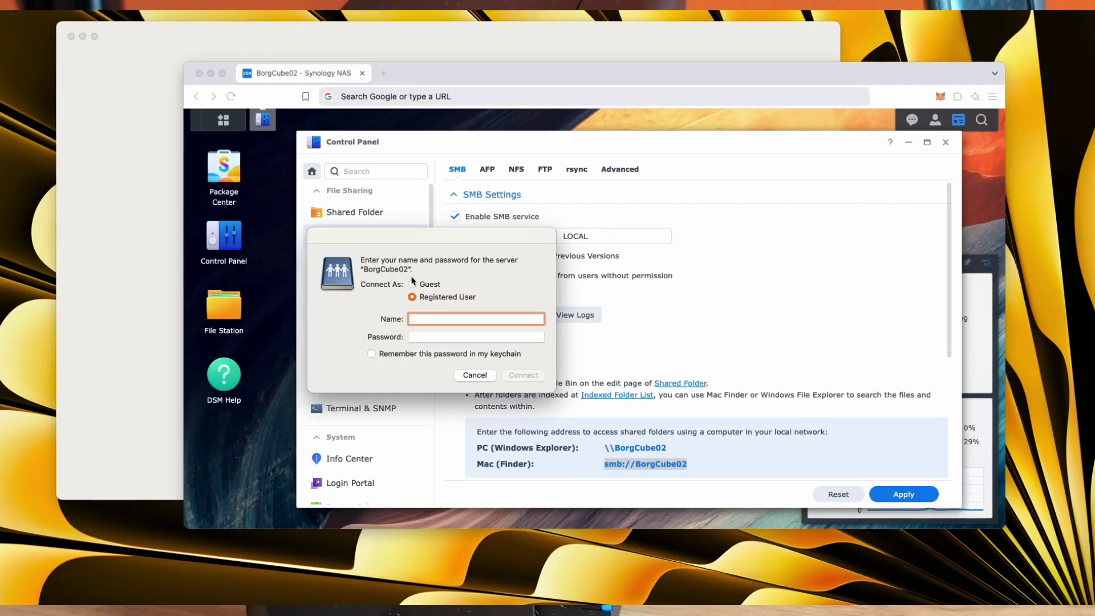
text(whattheflash)
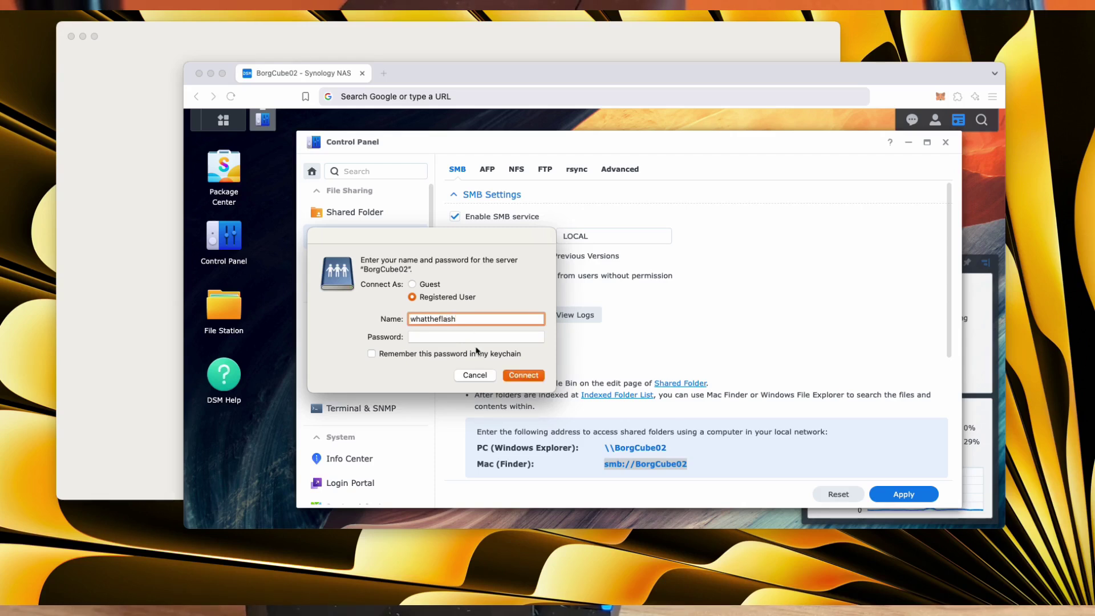
click(453, 337)
text(••••••••••••••••)
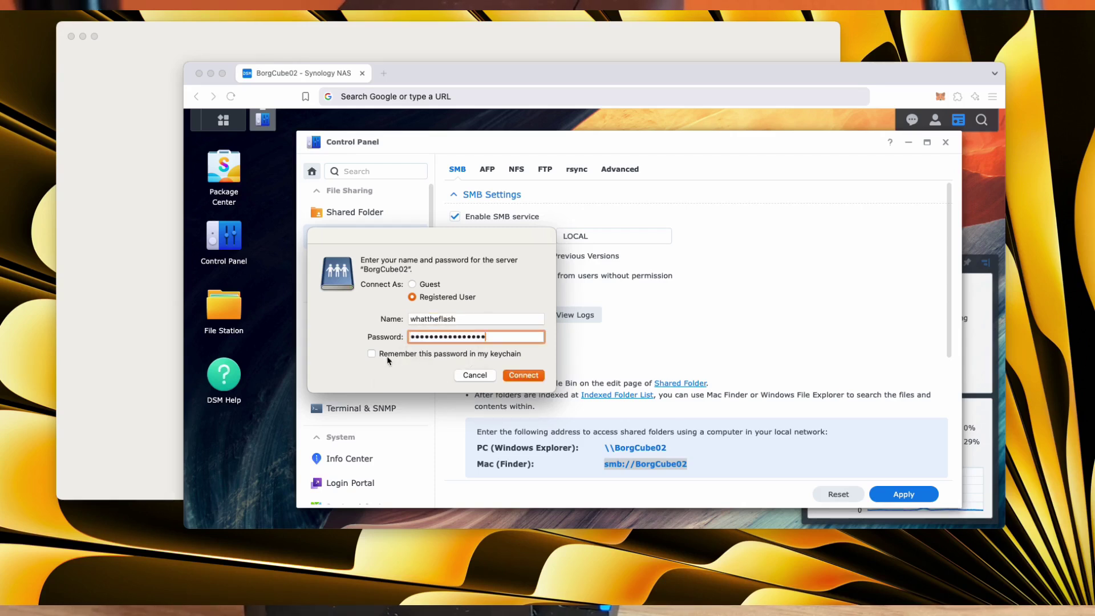
click(389, 356)
click(526, 378)
drag(428, 342, 580, 150)
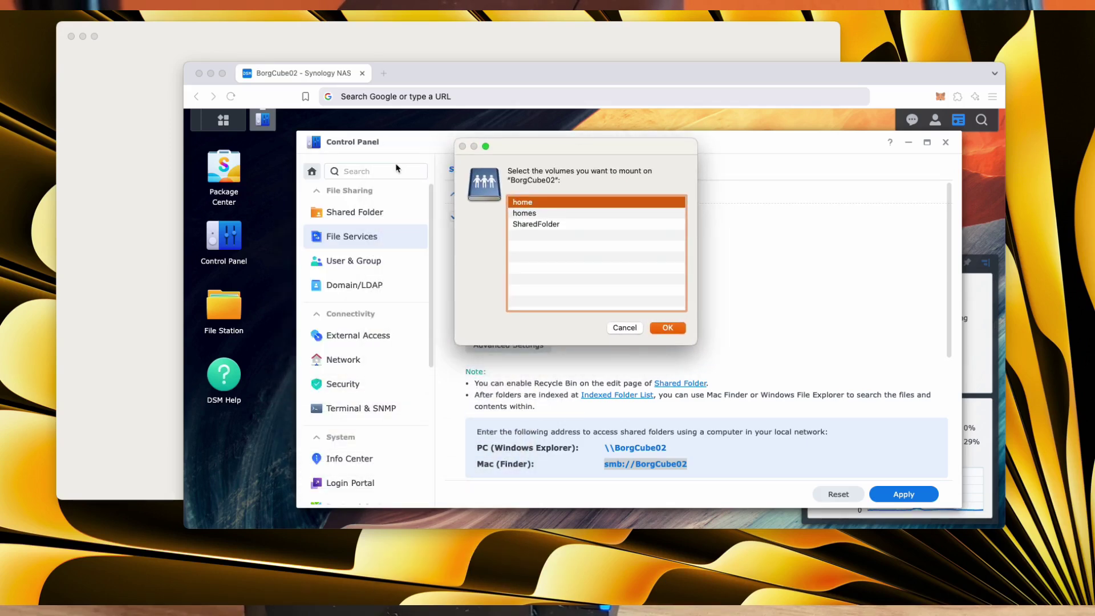
drag(607, 157, 737, 129)
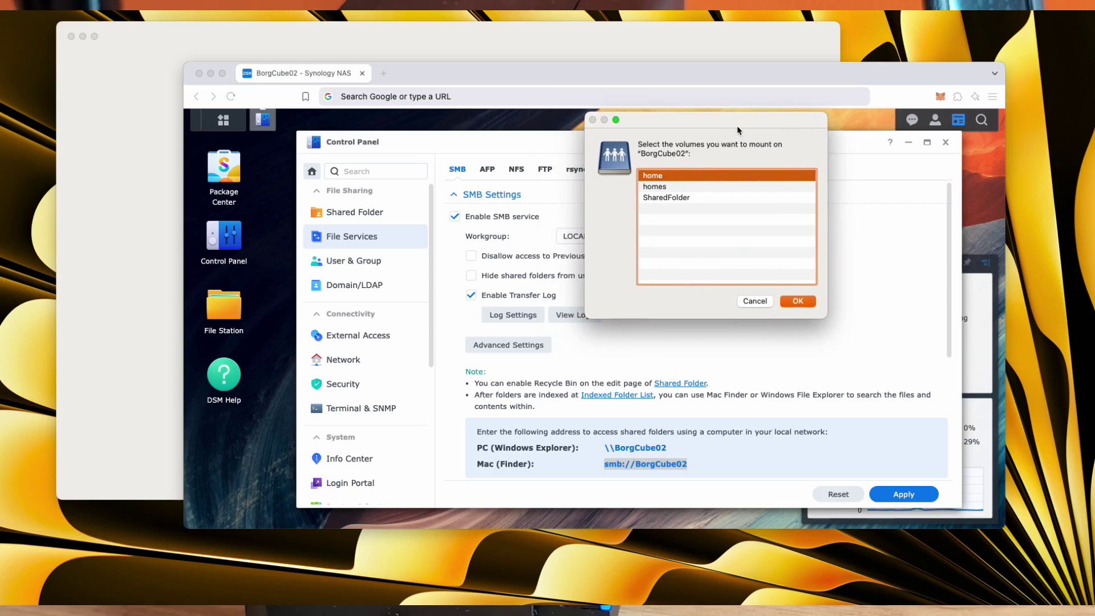
- Mount the home share and create a folder named test-folder in it
double_click(683, 176)
right_click(619, 305)
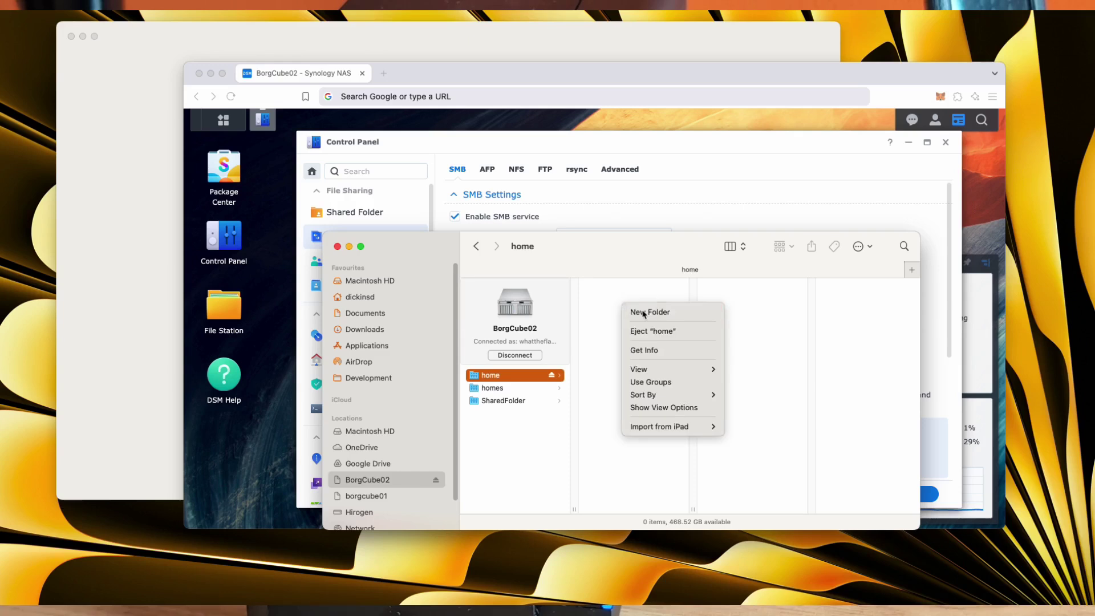
click(642, 313)
text(test-folder)
key(Return)
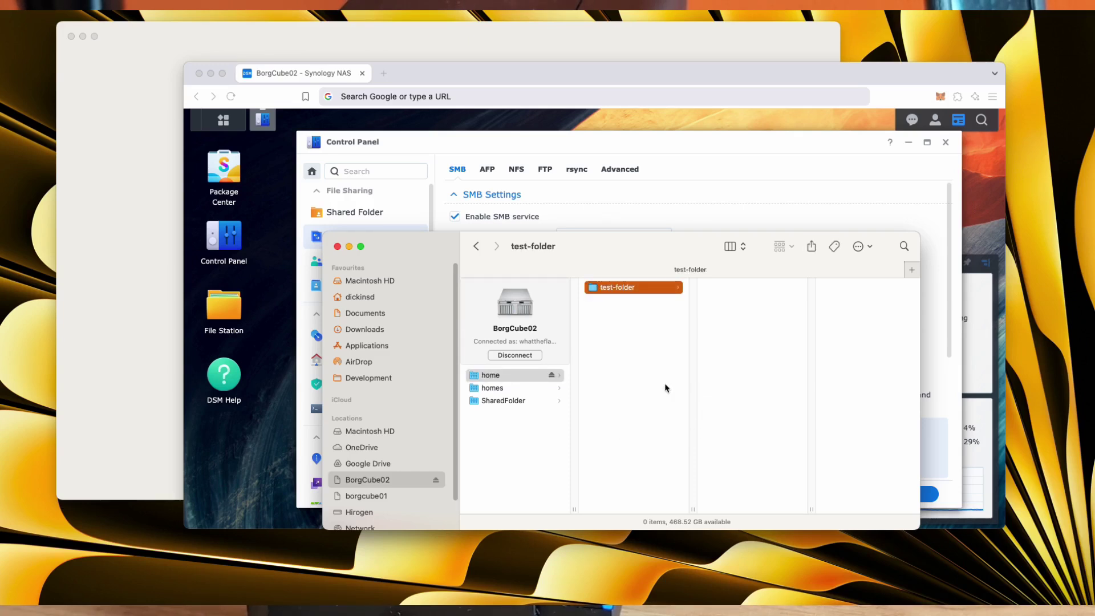
- Create an empty my-dog-is-blue.jpg in test-folder from Terminal and check it in Finder
click(753, 335)
right_click(753, 335)
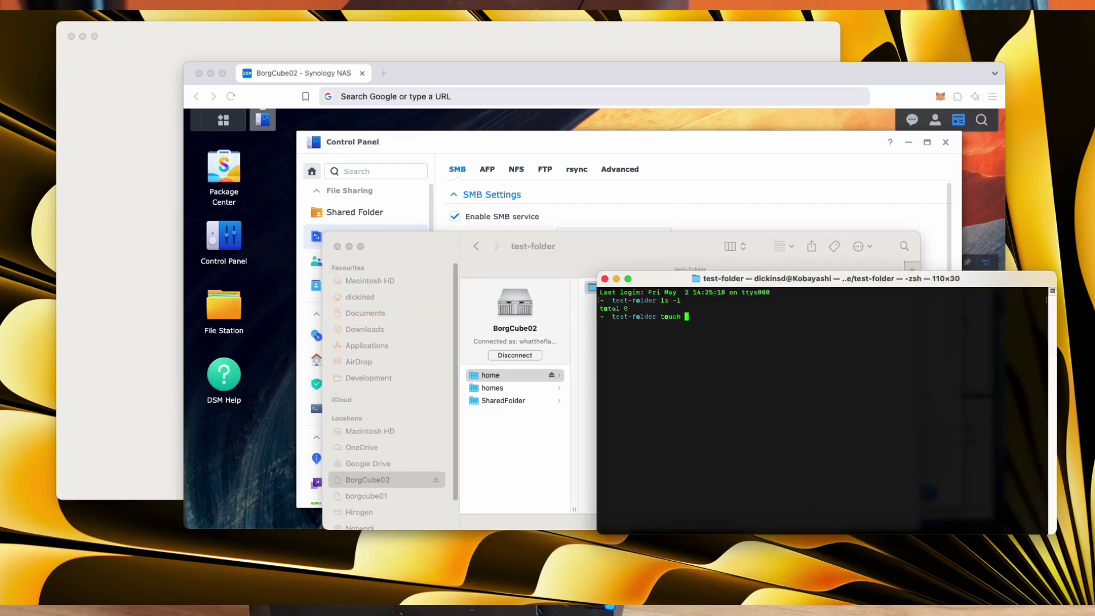
text(my-do)
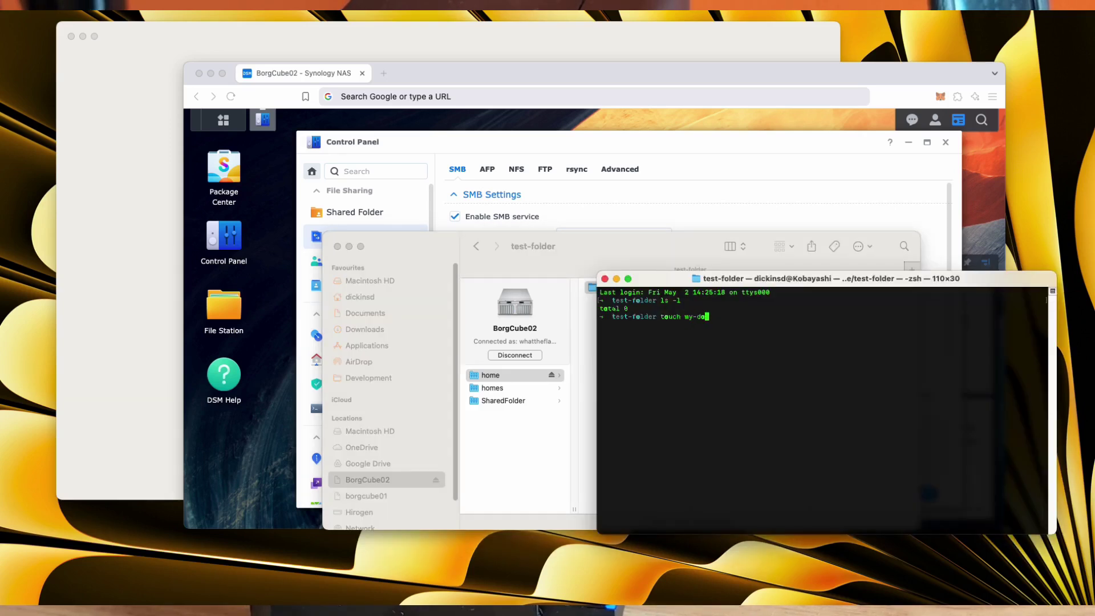
text(g-is-blue.jpg)
key(Return)
drag(650, 279, 799, 397)
click(742, 289)
click(735, 289)
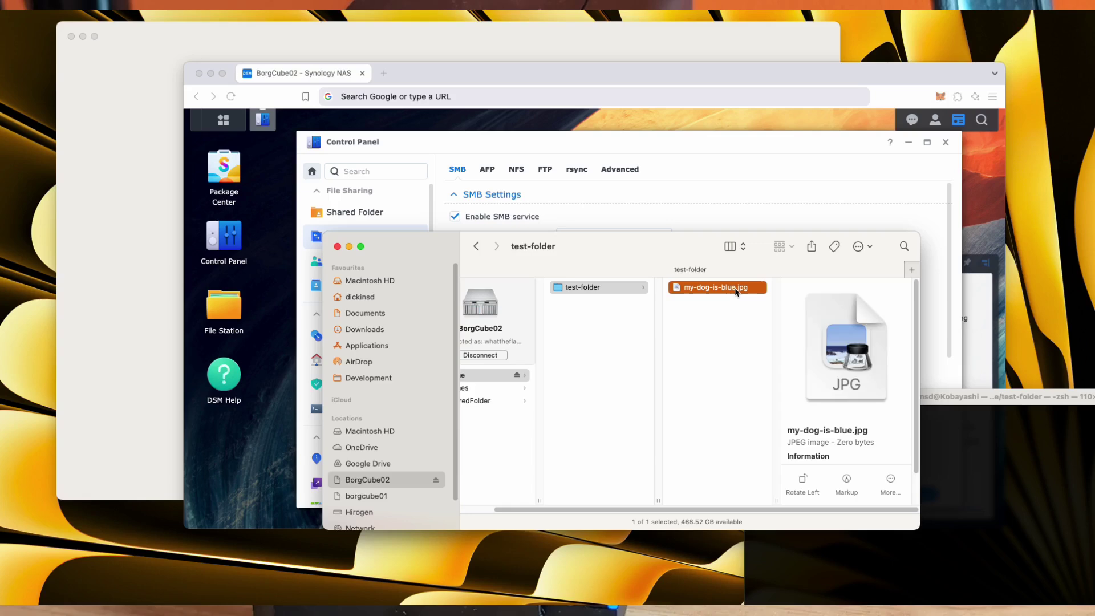
- Return to the DSM admin page in the browser and open File Station
click(459, 70)
click(565, 69)
drag(565, 70, 547, 52)
click(206, 288)
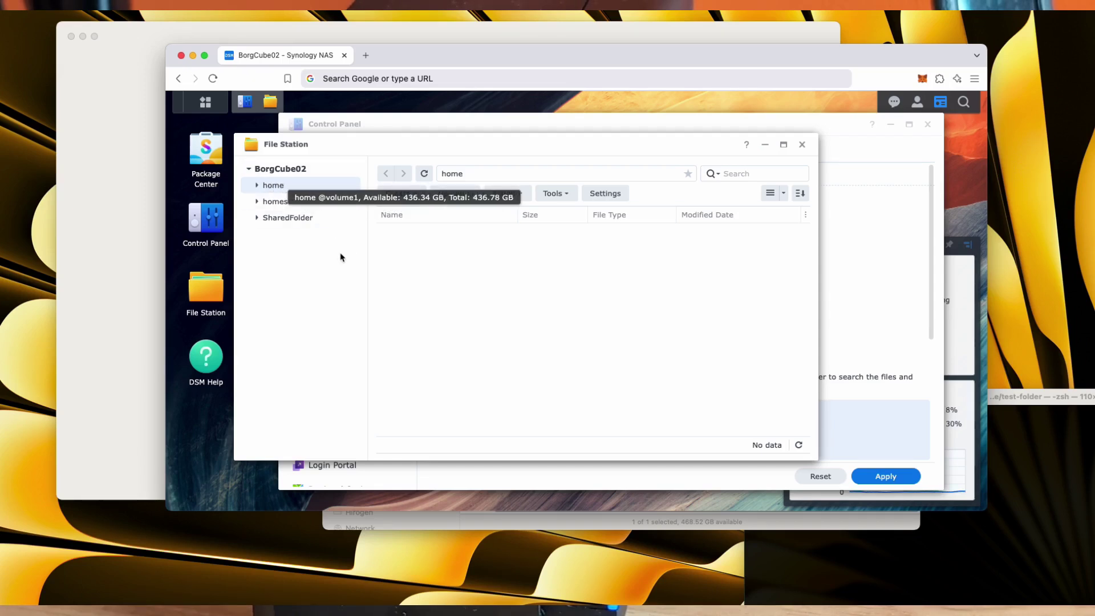
- Browse homes › WhatTheFlash › test-folder and select the zero-byte my-dog-is-blue.jpg
click(270, 201)
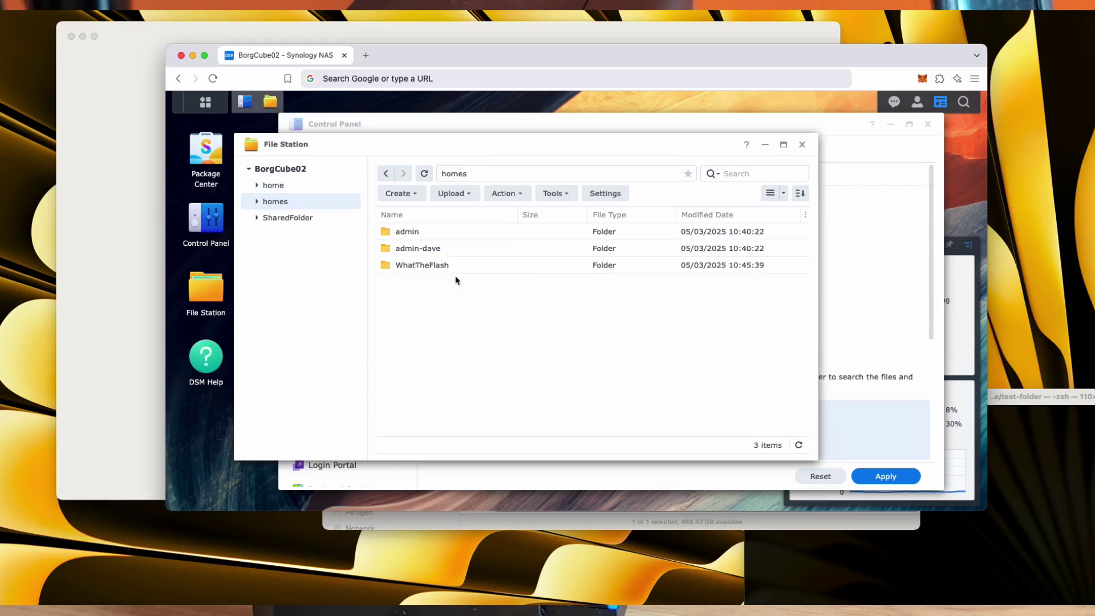
double_click(420, 269)
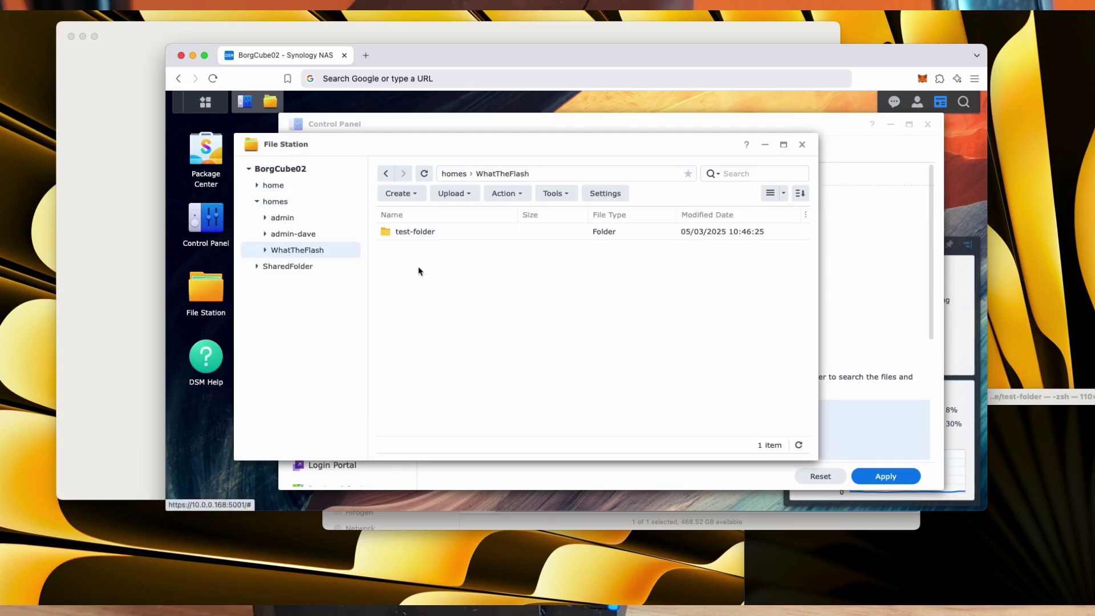
double_click(423, 237)
click(423, 238)
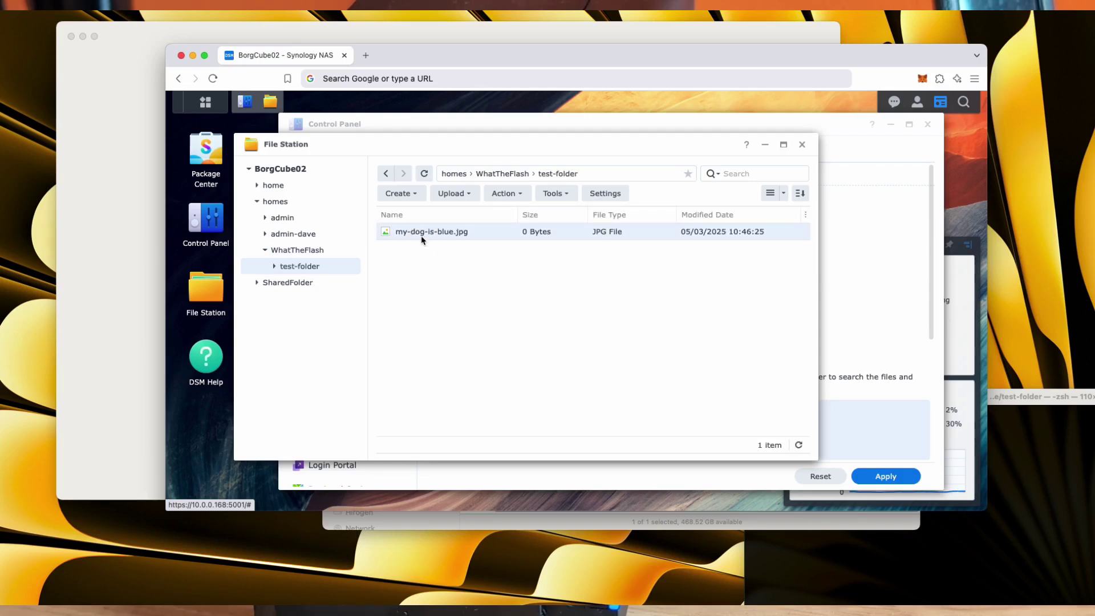
- Scroll through the SMB file service settings in Control Panel
drag(740, 151, 733, 179)
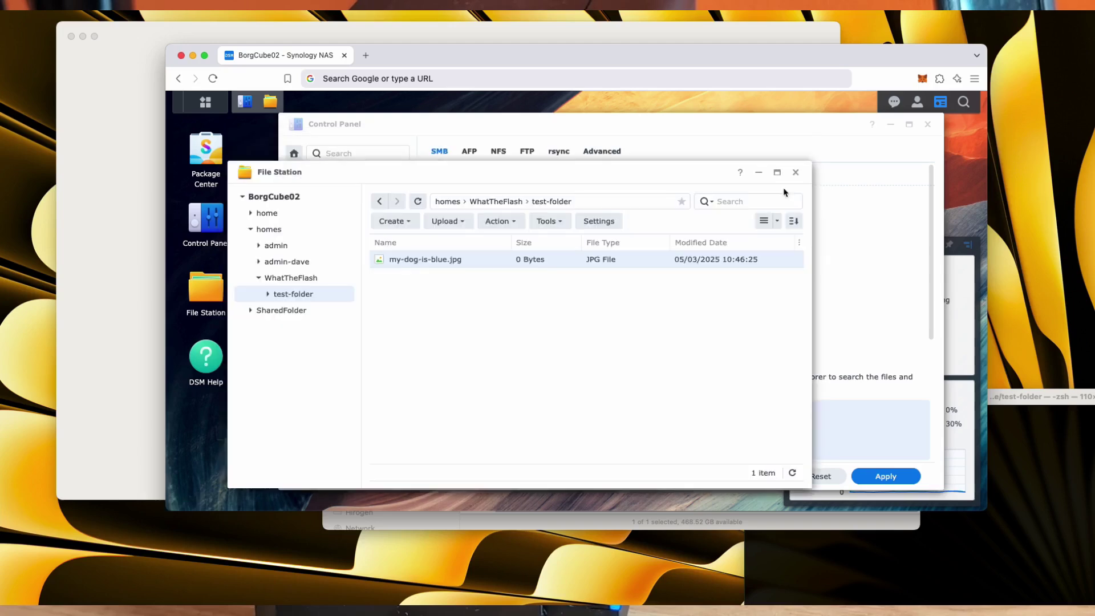
click(736, 146)
scroll(616, 342, down, 5)
scroll(616, 423, up, 4)
scroll(616, 422, down, 1)
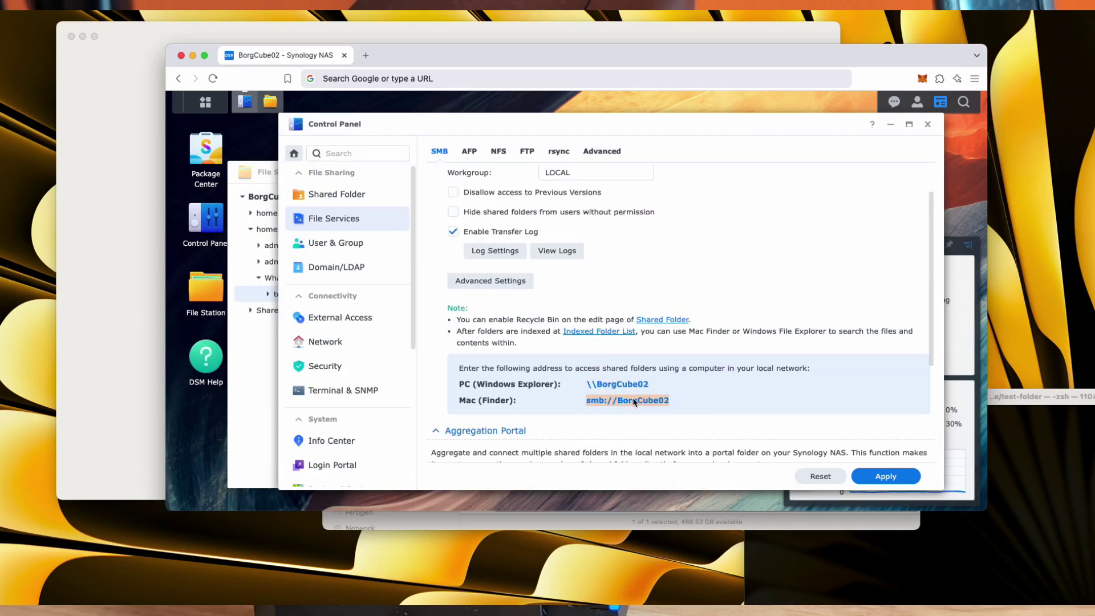
scroll(654, 433, down, 3)
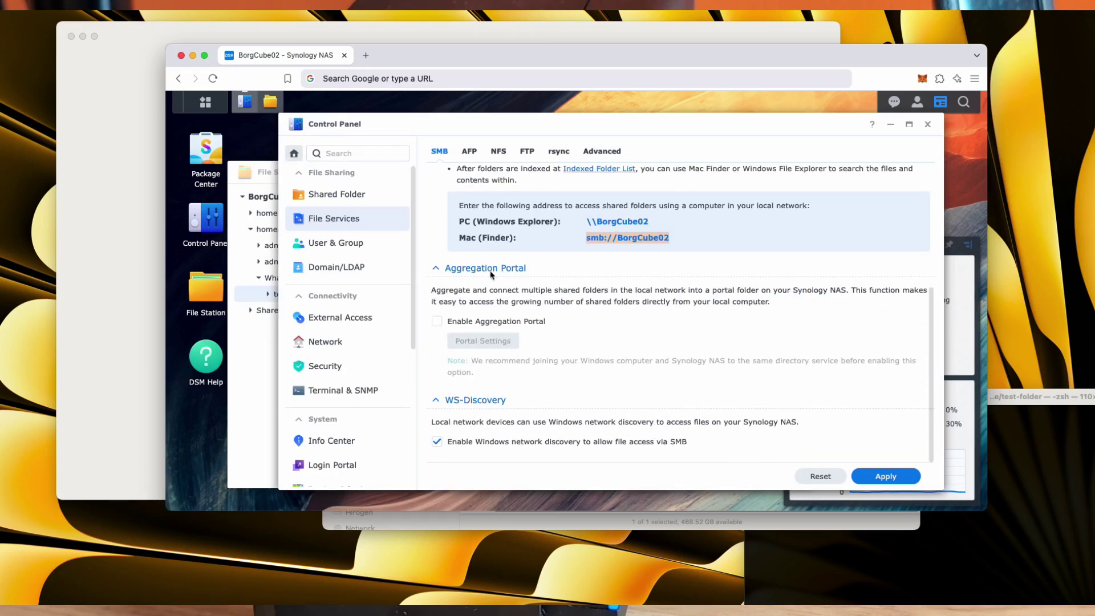
- Enable Time Machine broadcast via SMB on the Advanced tab and apply the changes
click(602, 151)
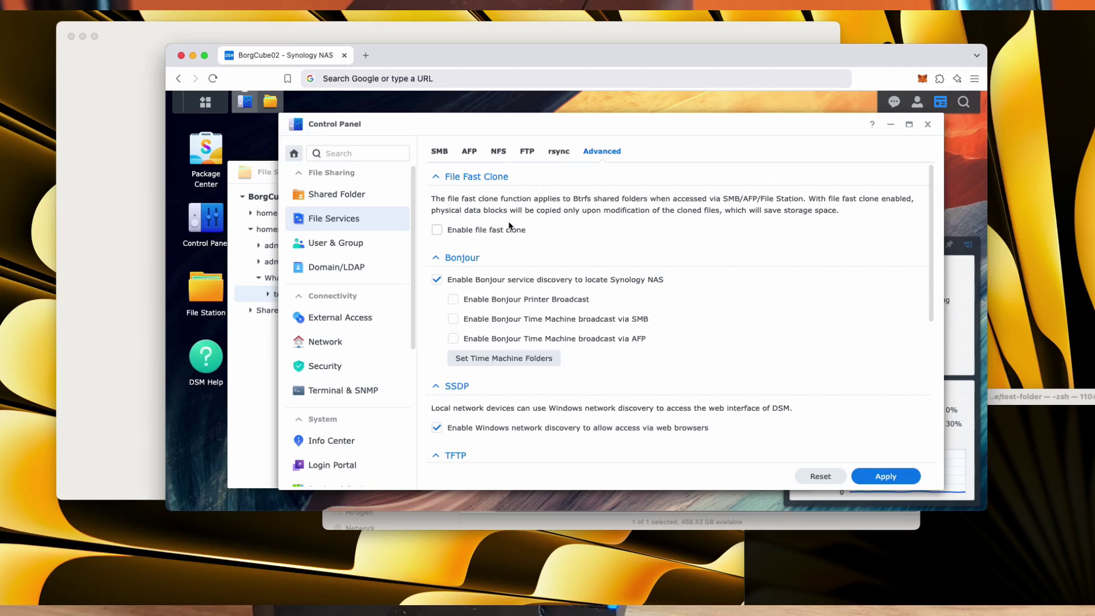
click(453, 318)
click(886, 476)
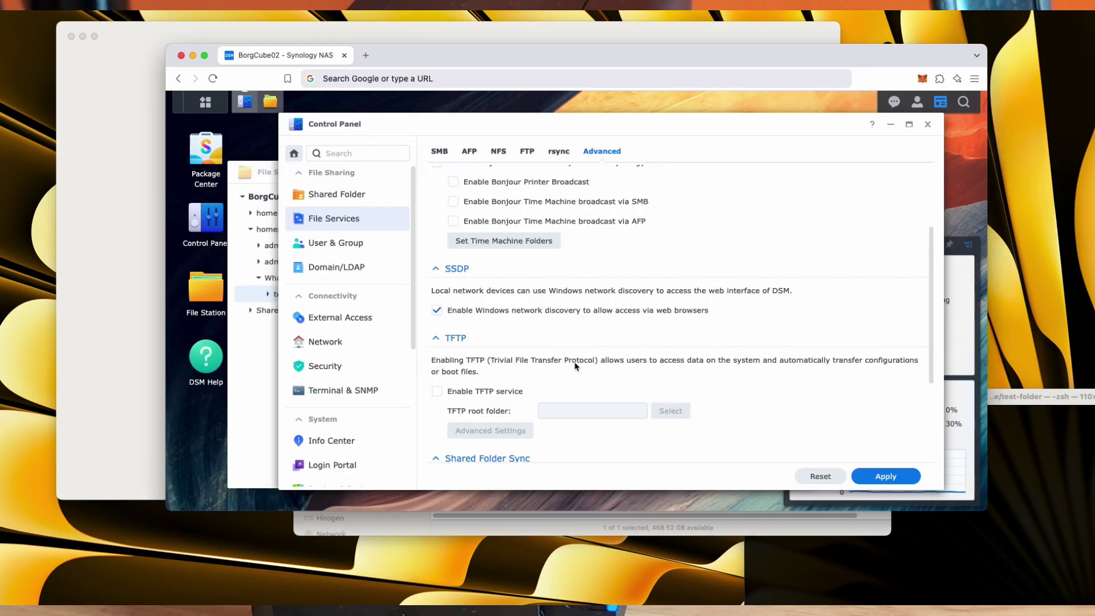
scroll(574, 366, down, 3)
scroll(575, 366, up, 4)
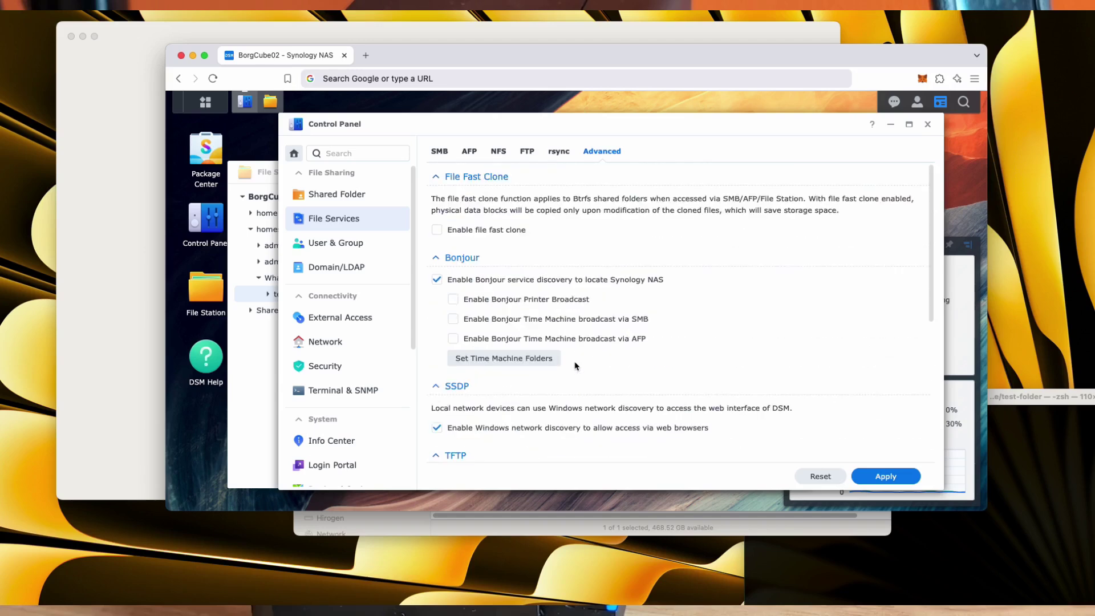
click(884, 478)
- Find Snapshot Replication in Package Center's full package list and start installing it
click(336, 270)
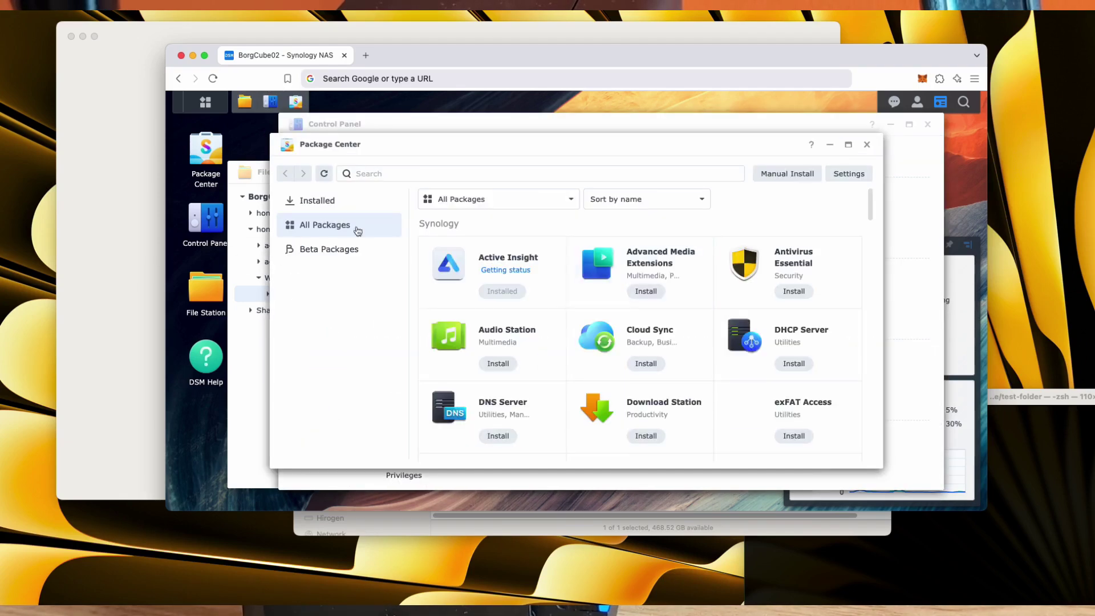
scroll(639, 343, down, 15)
scroll(819, 465, down, 5)
scroll(819, 465, up, 5)
click(794, 286)
- Confirm the Snapshot Replication installation and launch the package
click(681, 431)
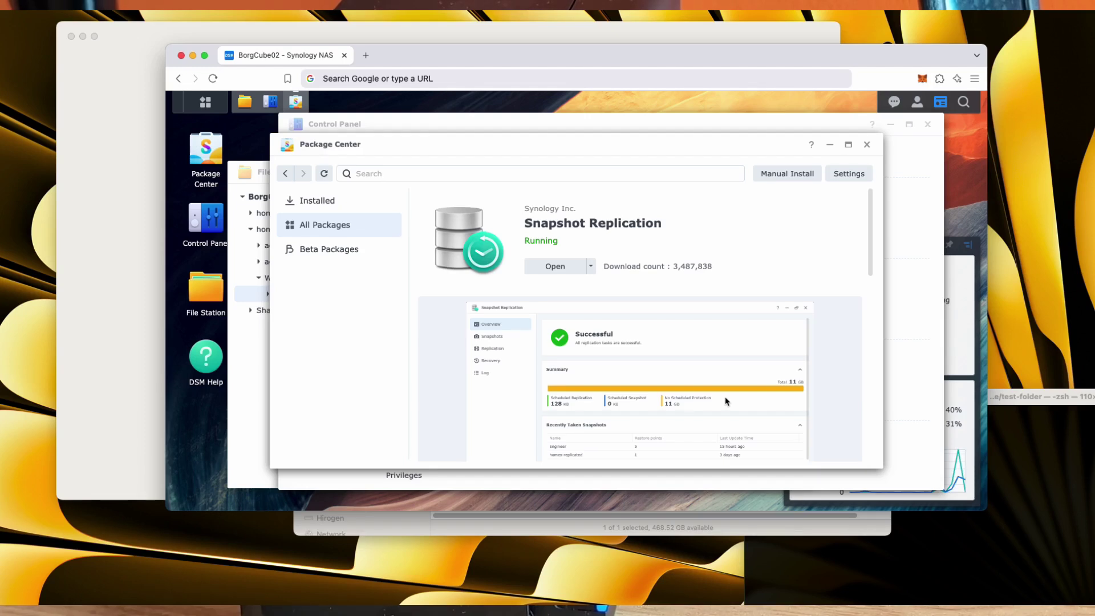
click(556, 267)
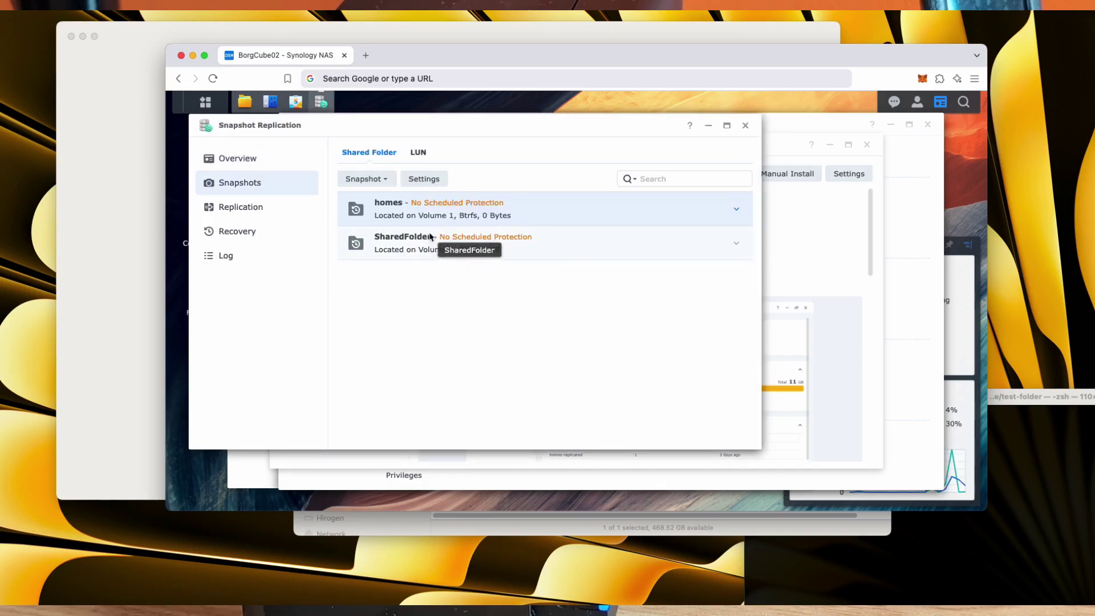
- Open snapshot settings for homes and SharedFolder and stop keeping the original schedule
shift+click(536, 243)
click(433, 178)
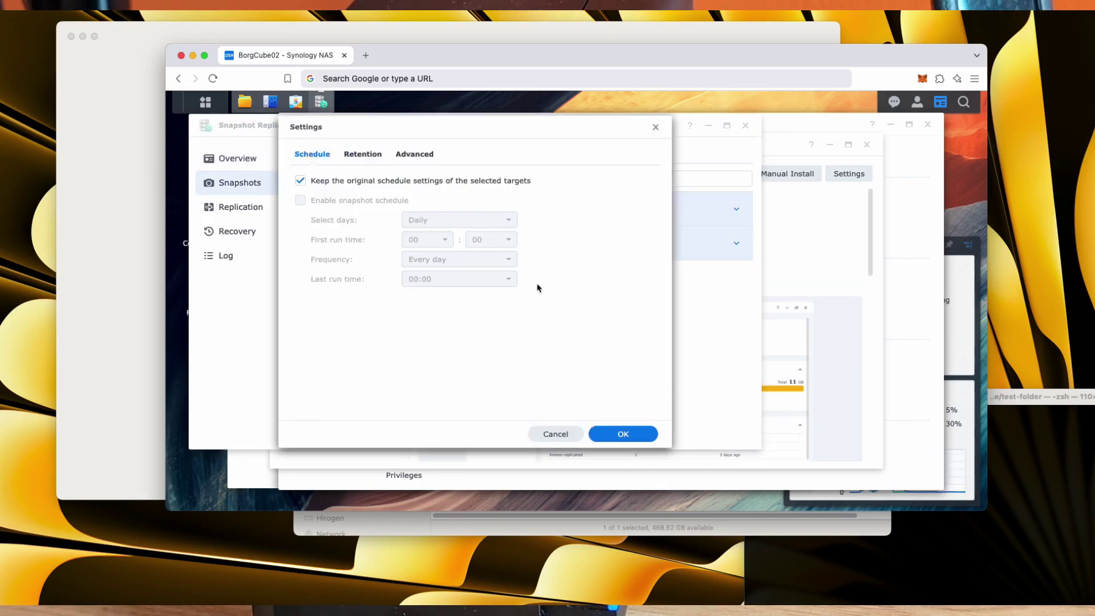
click(301, 181)
click(502, 221)
click(630, 235)
- Set advanced retention: keep all snapshots 30 days, daily rule off, weekly 4, monthly 4
click(373, 165)
click(300, 211)
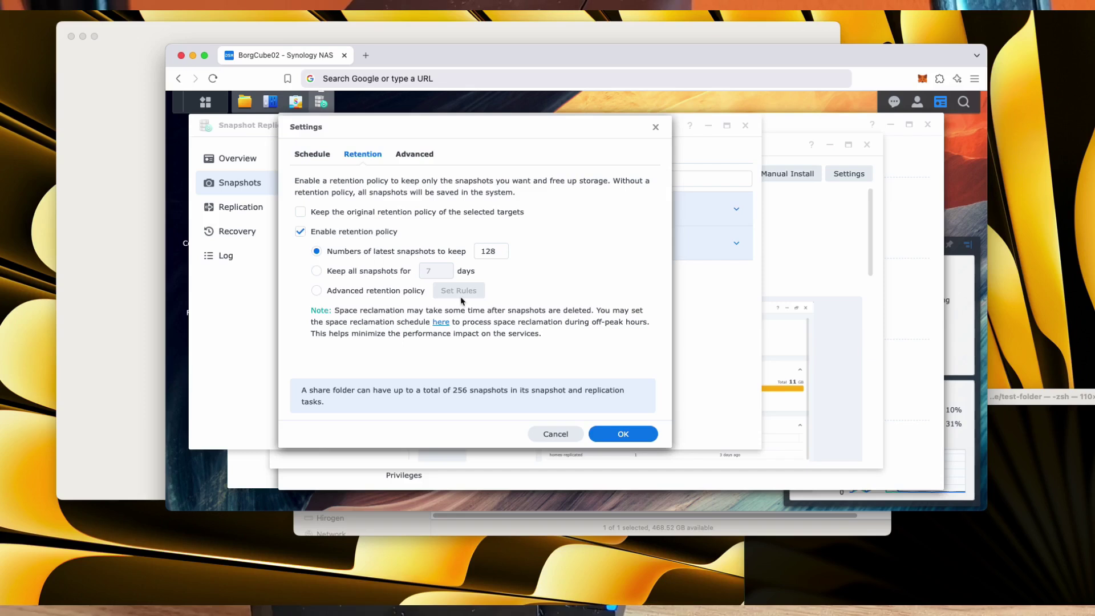
click(372, 290)
click(463, 291)
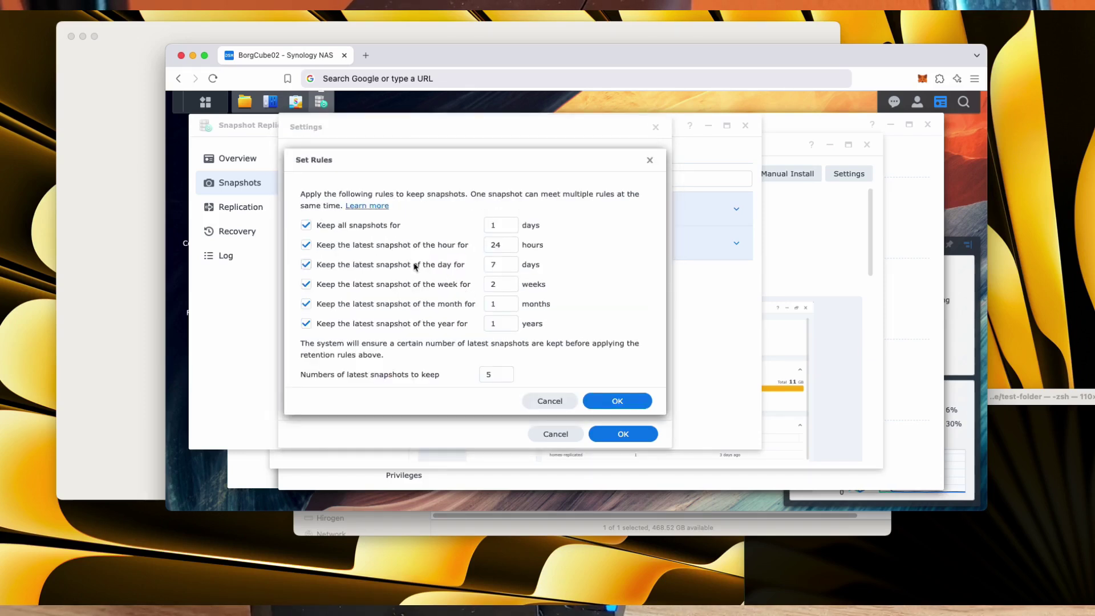
double_click(494, 225)
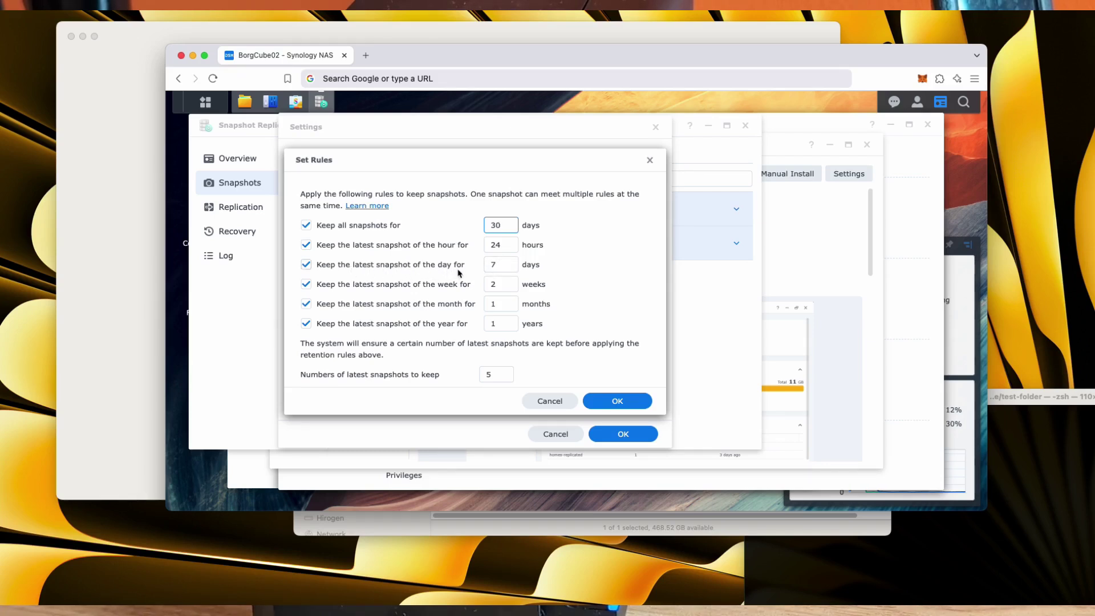
click(496, 264)
click(306, 264)
key(Tab)
key(Tab)
text(4)
key(Tab)
text(4)
key(Tab)
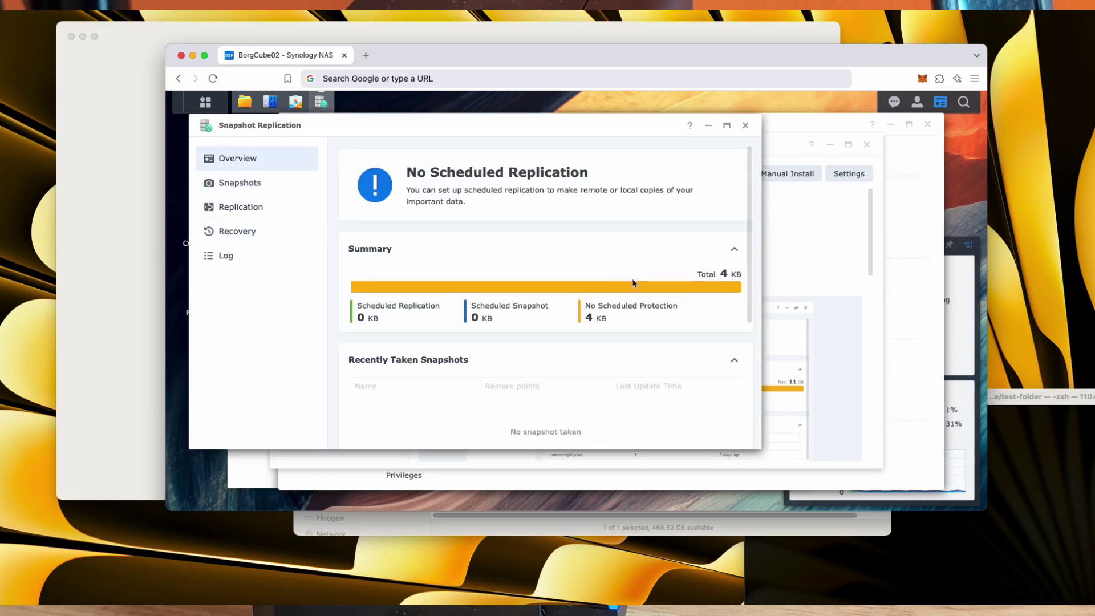
- Close the Snapshot Replication, Package Center and Control Panel windows
click(745, 125)
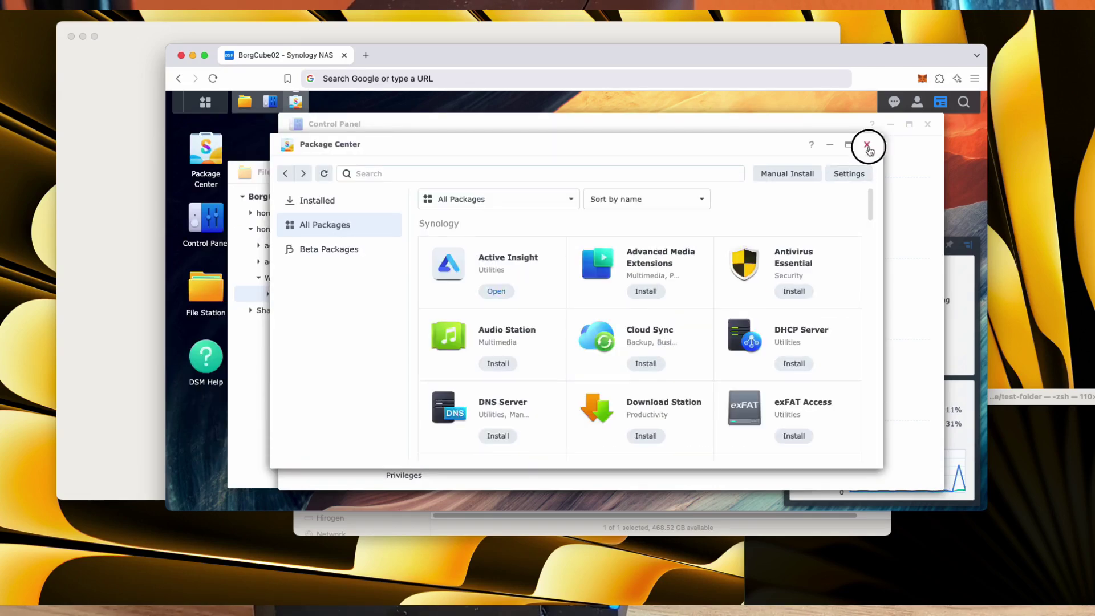
click(868, 145)
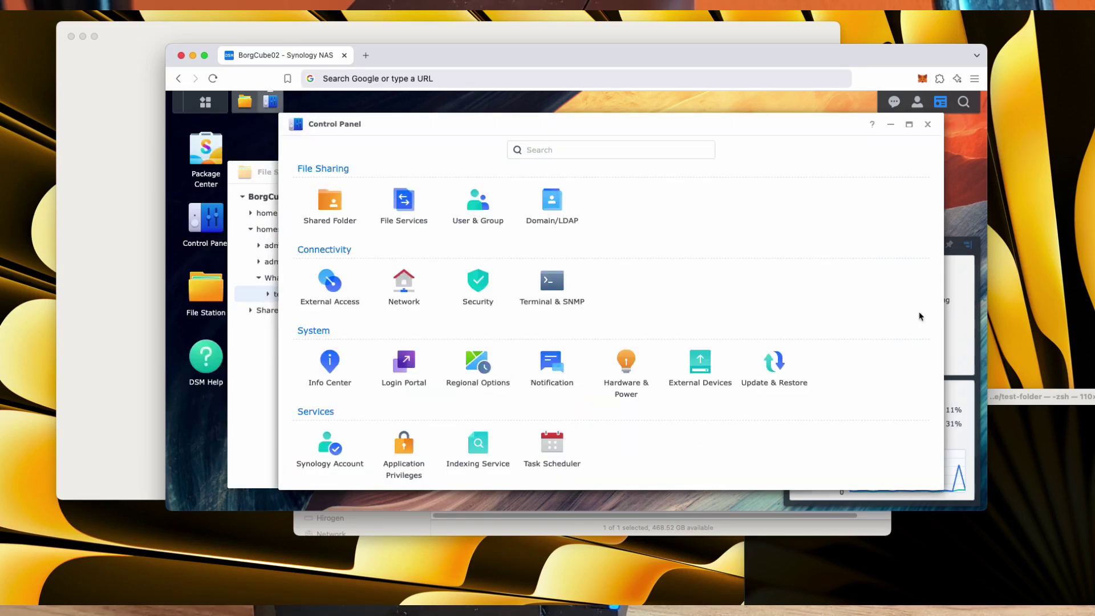
click(927, 124)
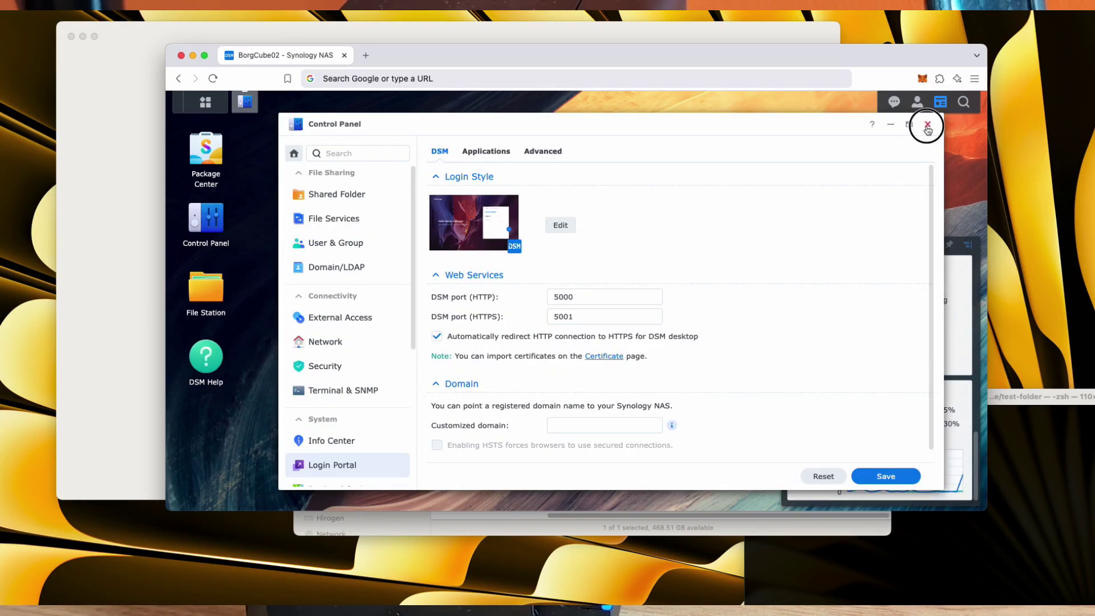
click(928, 124)
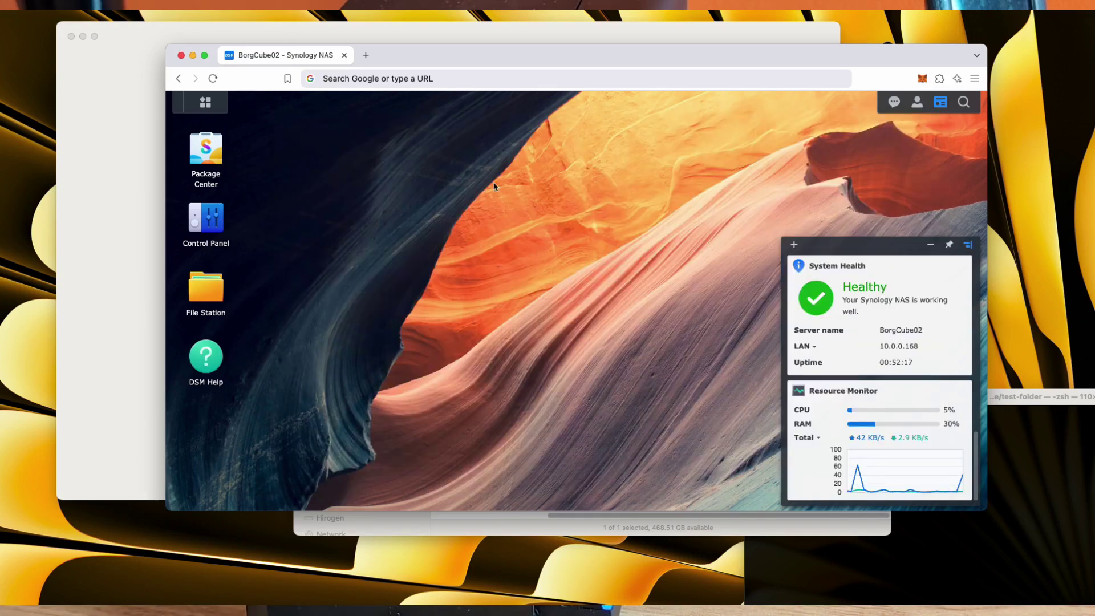
- Reopen Package Center and scroll through its package list
click(203, 153)
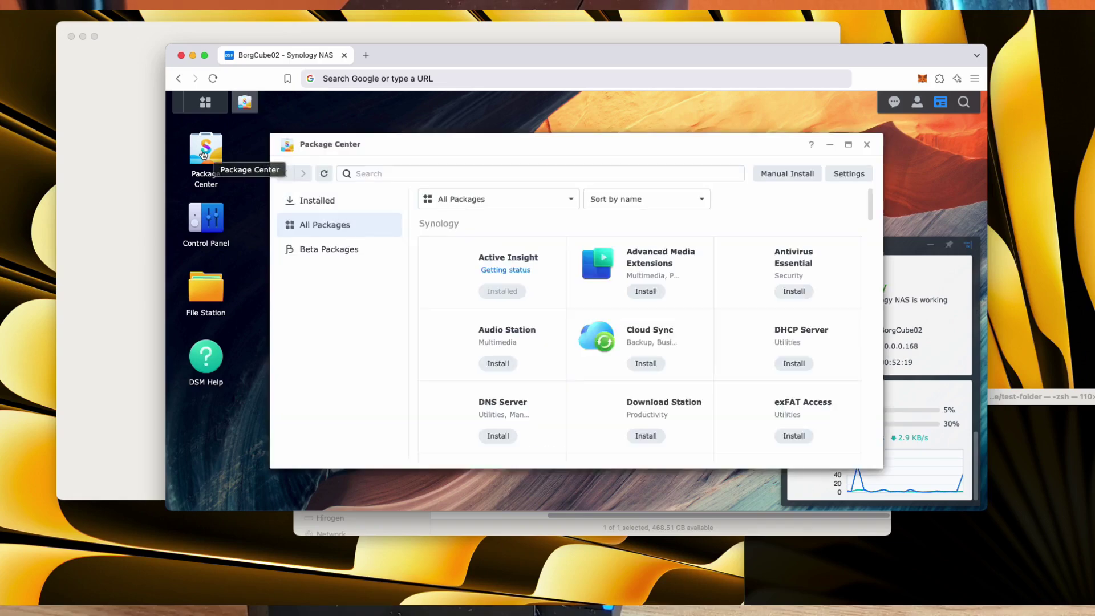
scroll(539, 394, down, 20)
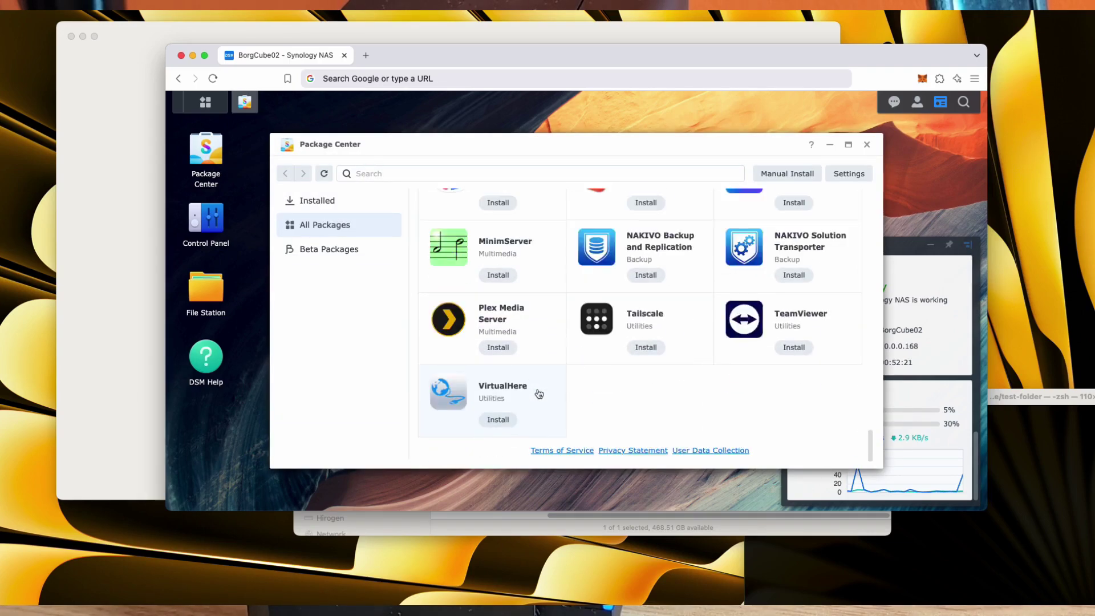
scroll(539, 393, up, 15)
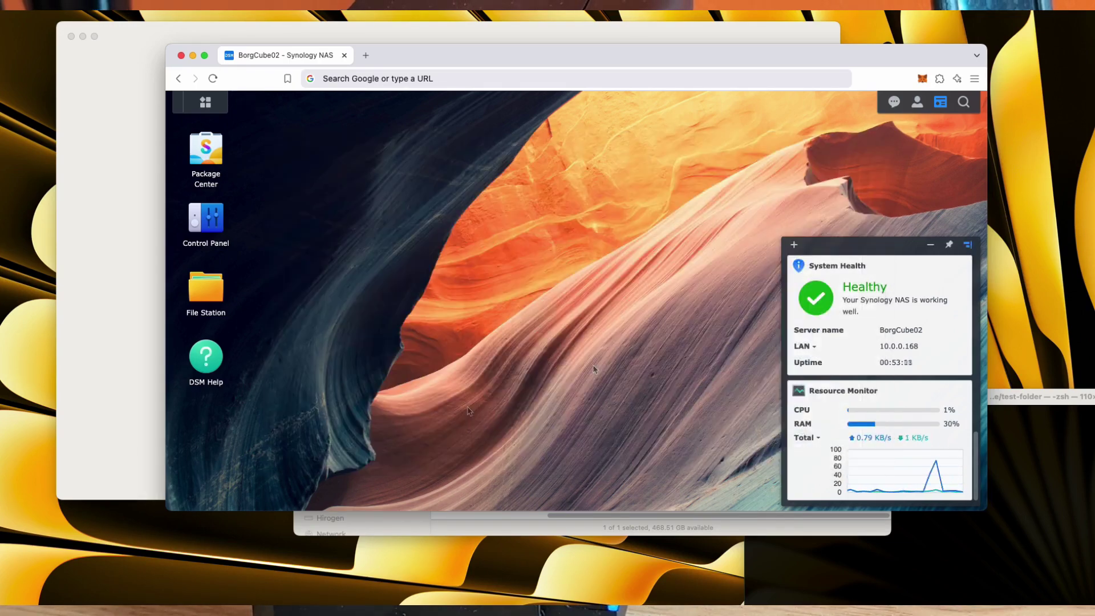